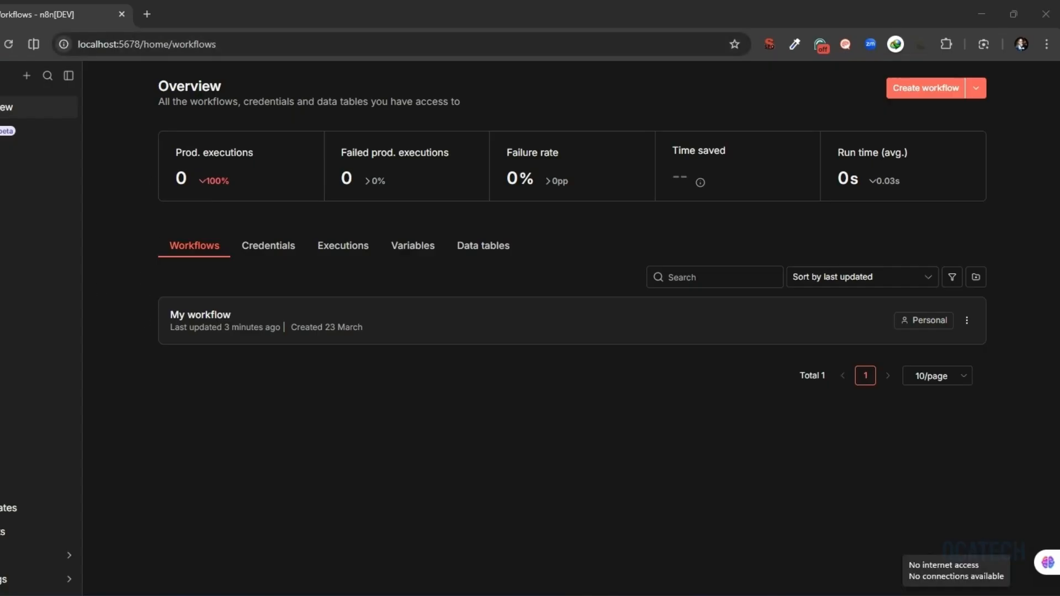
left_click(957, 595)
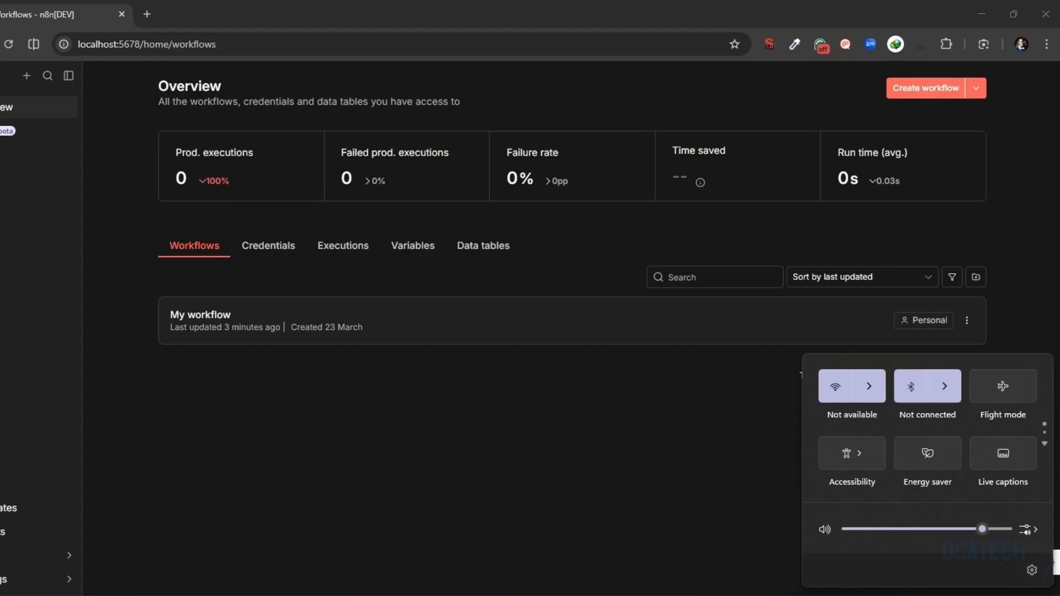
left_click(956, 595)
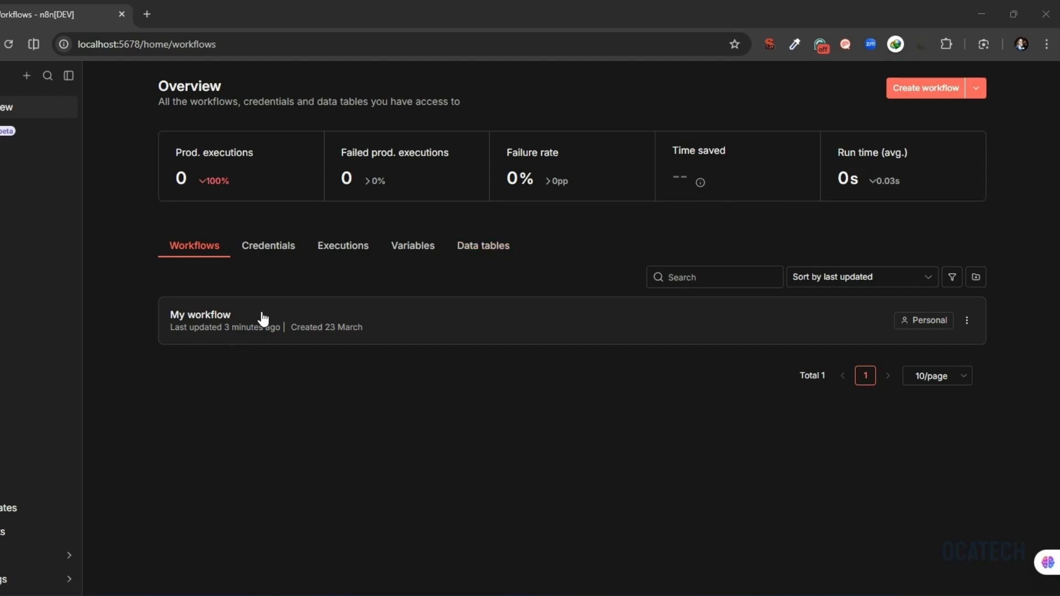
Step: Create a new workflow and name it "n8n tutorial"
left_click(922, 89)
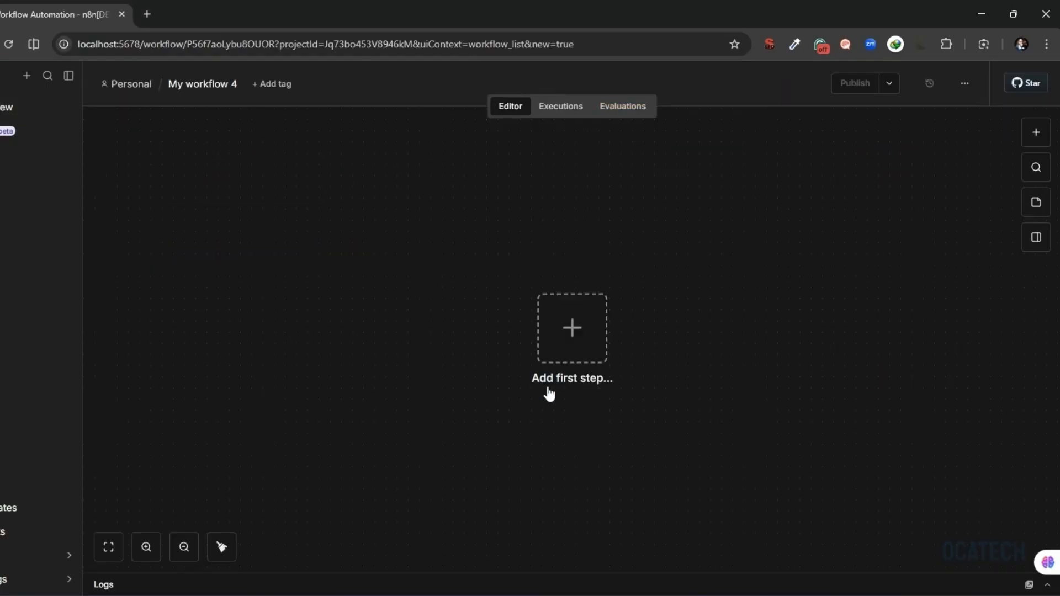
left_click(202, 83)
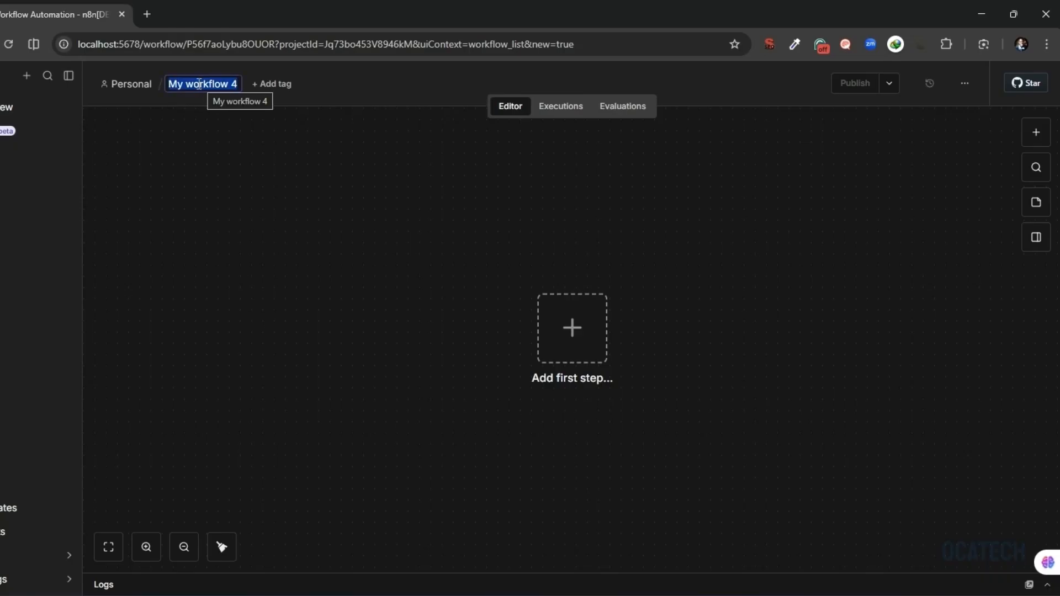
type("n8n tutorial")
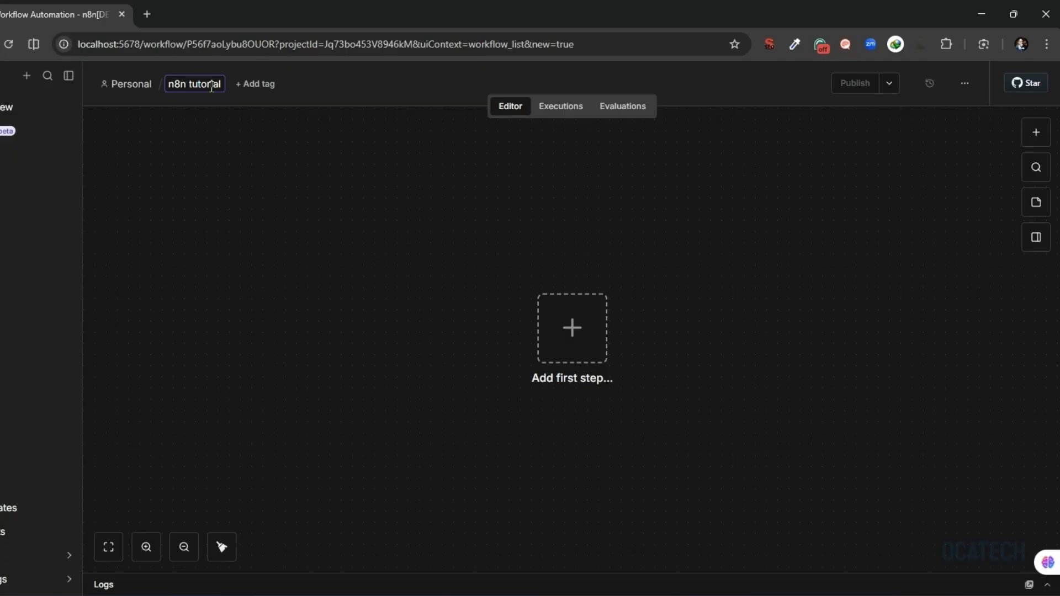
left_click_drag(219, 83, 164, 79)
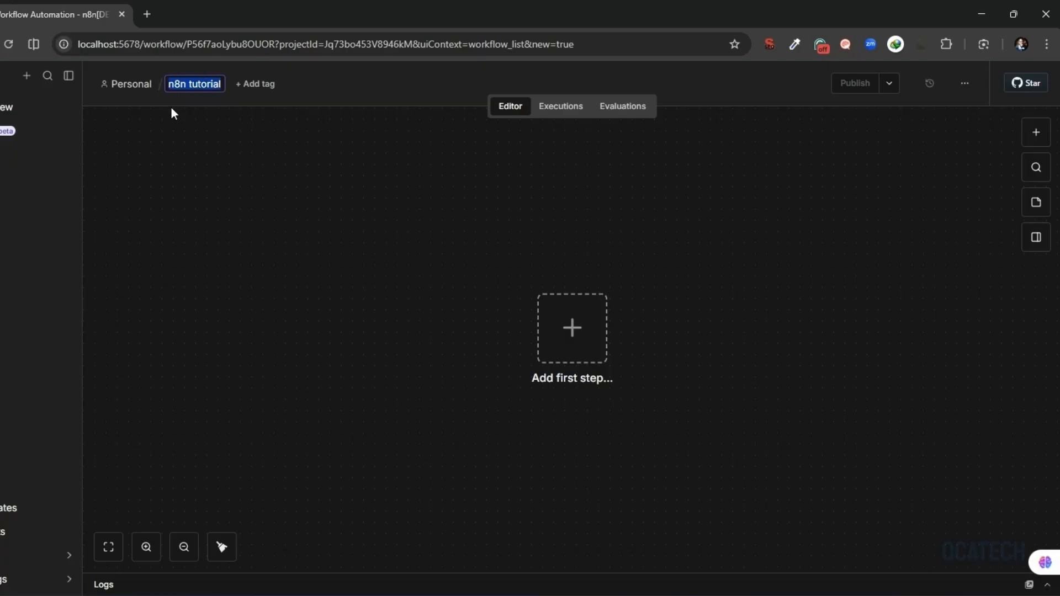
left_click(455, 249)
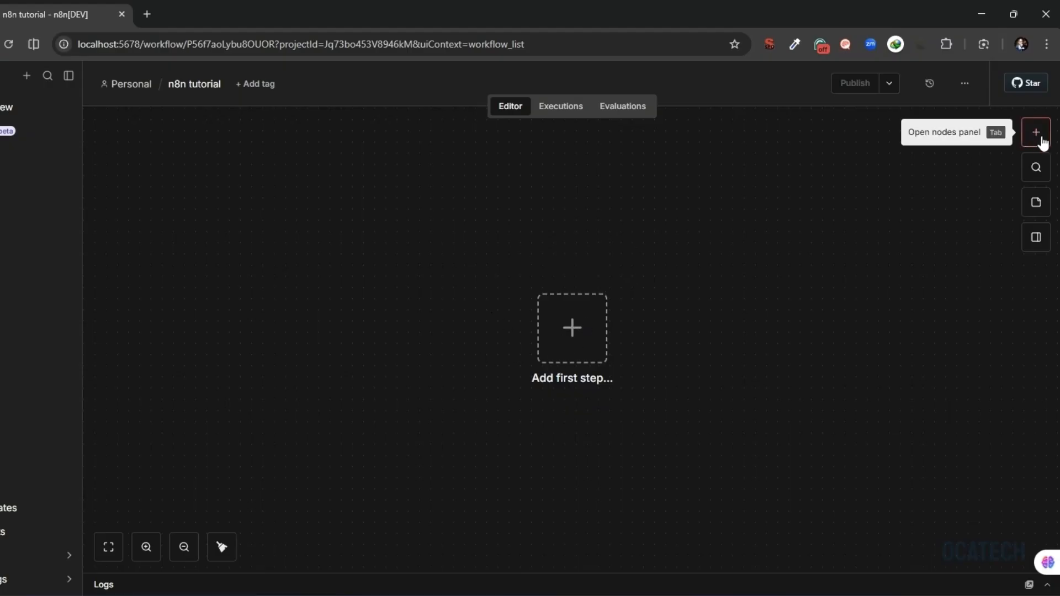
Step: Add a manual trigger as the first step of the workflow
left_click(568, 334)
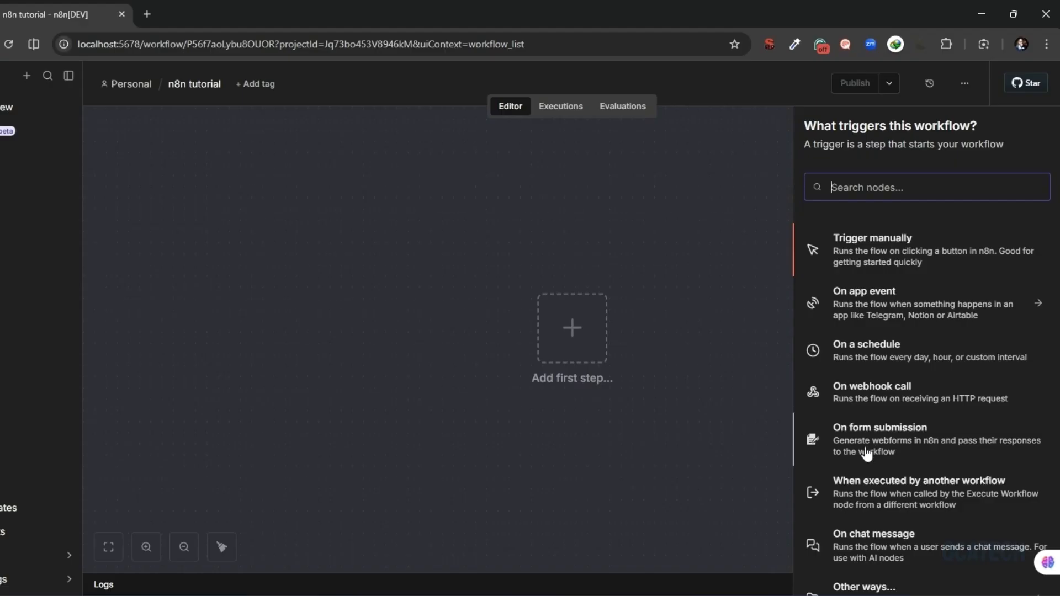
scroll(865, 455, "down", 1)
left_click(868, 257)
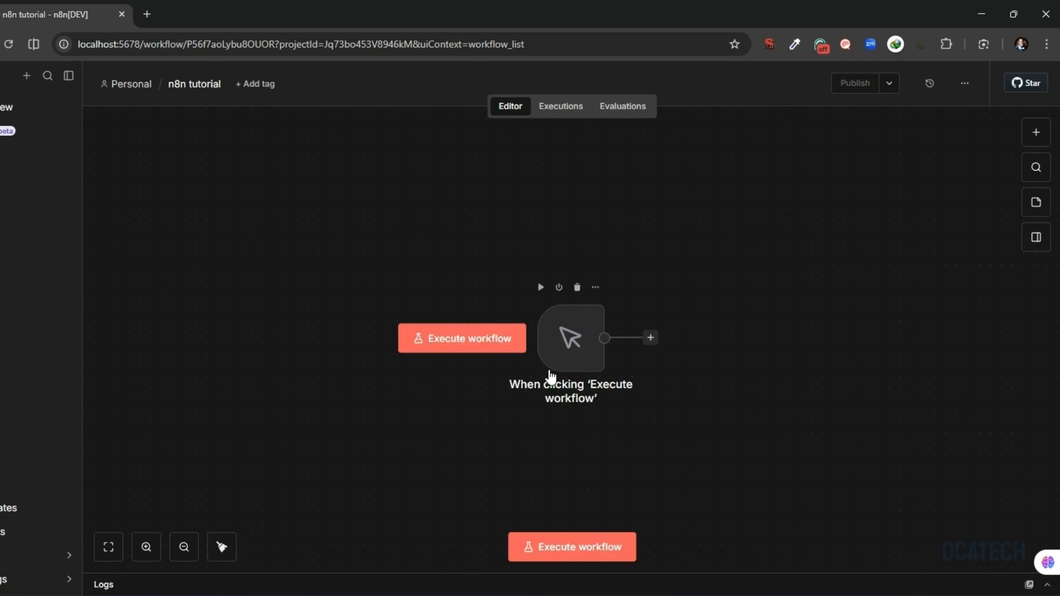
Step: Add an HTTP Request node from the Core nodes after the manual trigger
left_click(650, 338)
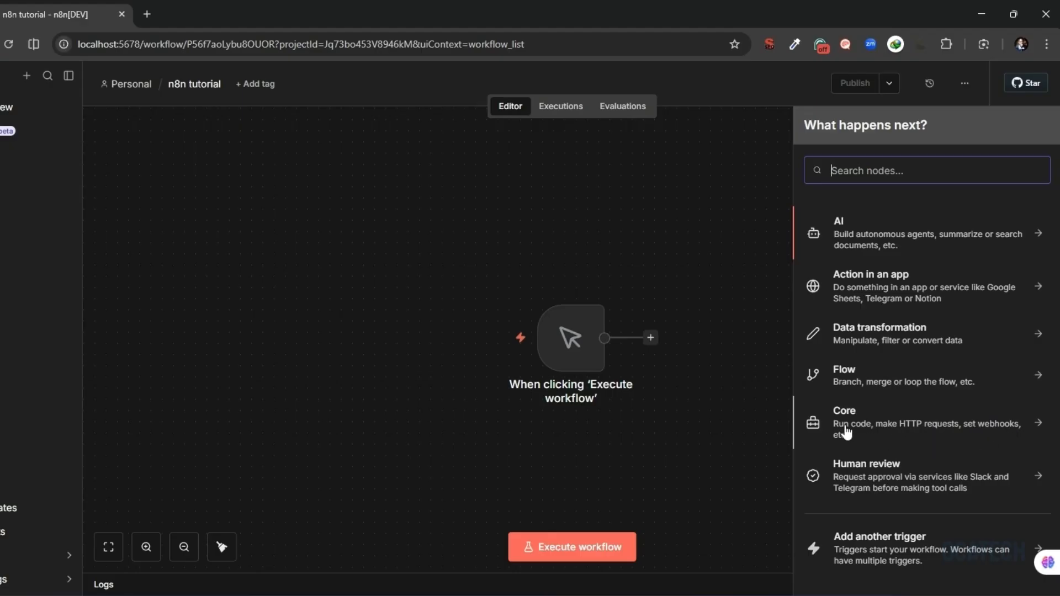
left_click(877, 427)
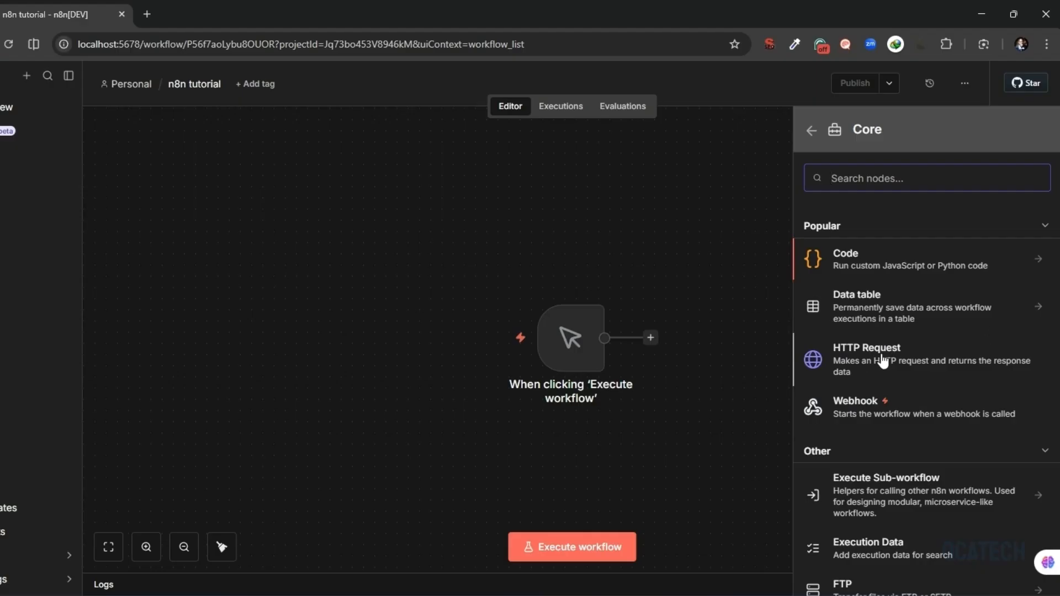
left_click(851, 360)
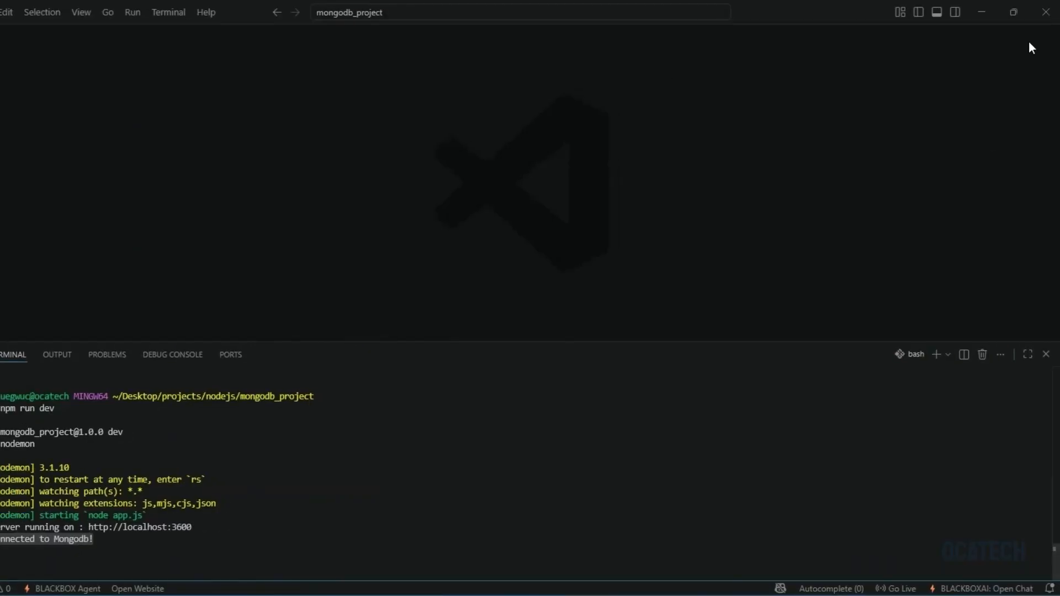
Step: Review the API server's terminal output in VS Code and the stored document of the postdb posts collection in MongoDB Compass, returning to n8n
left_click(1022, 11)
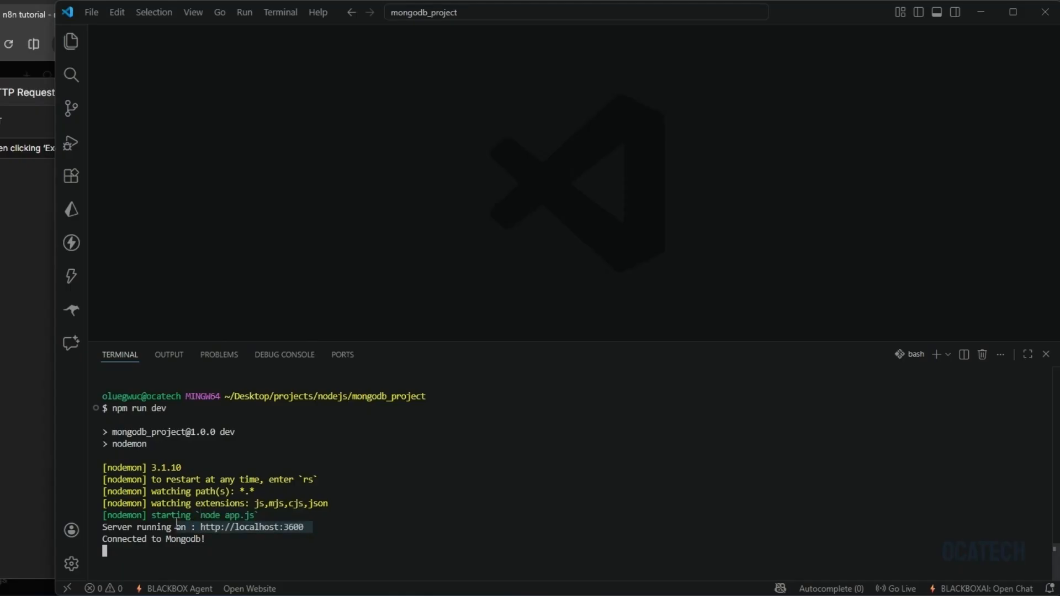
left_click_drag(220, 541, 103, 528)
left_click(148, 551)
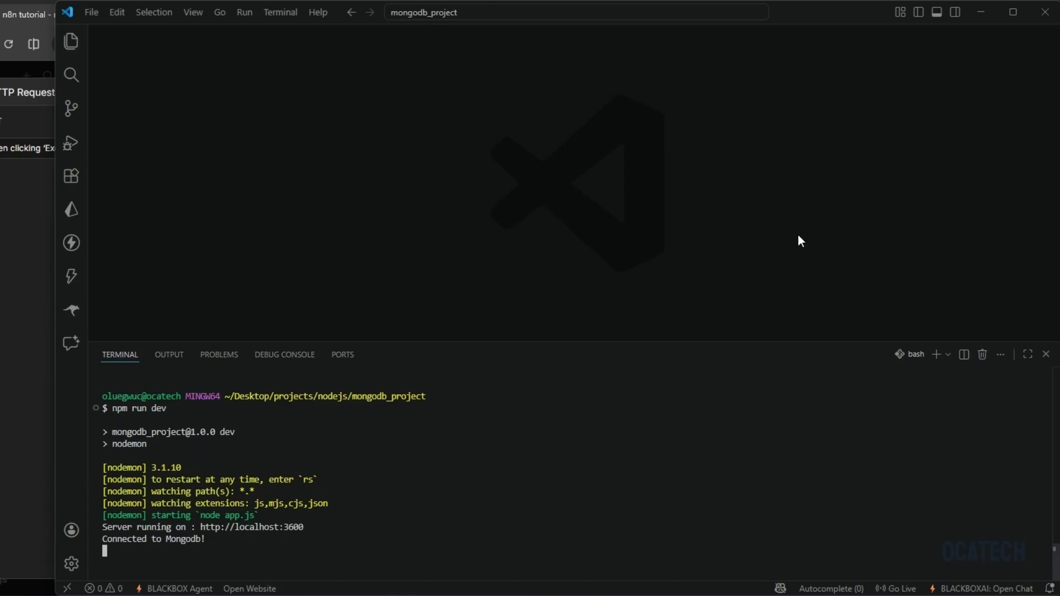
left_click(977, 16)
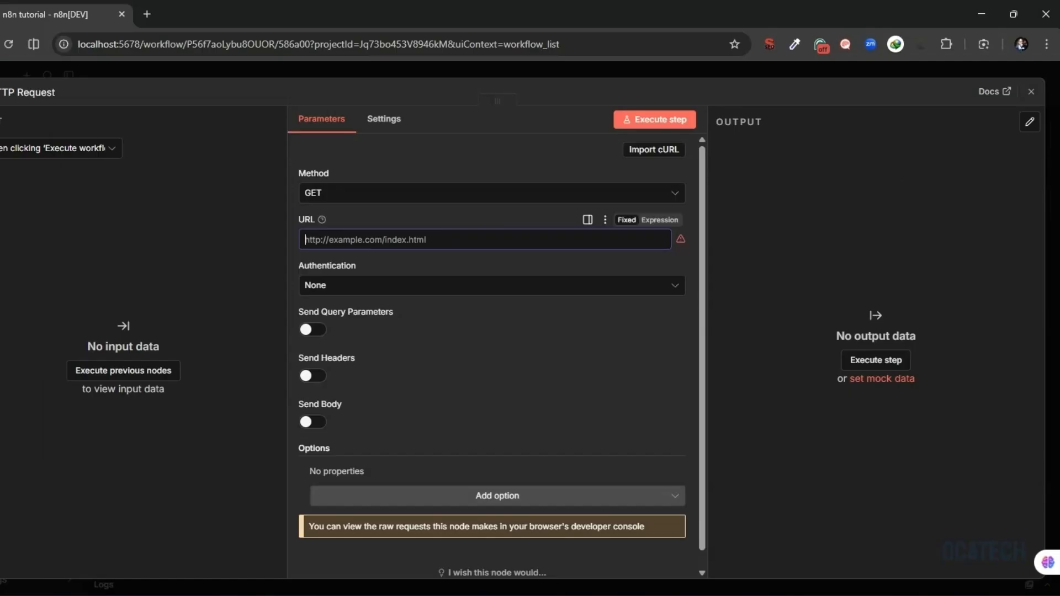
left_click_drag(1, 282, 560, 46)
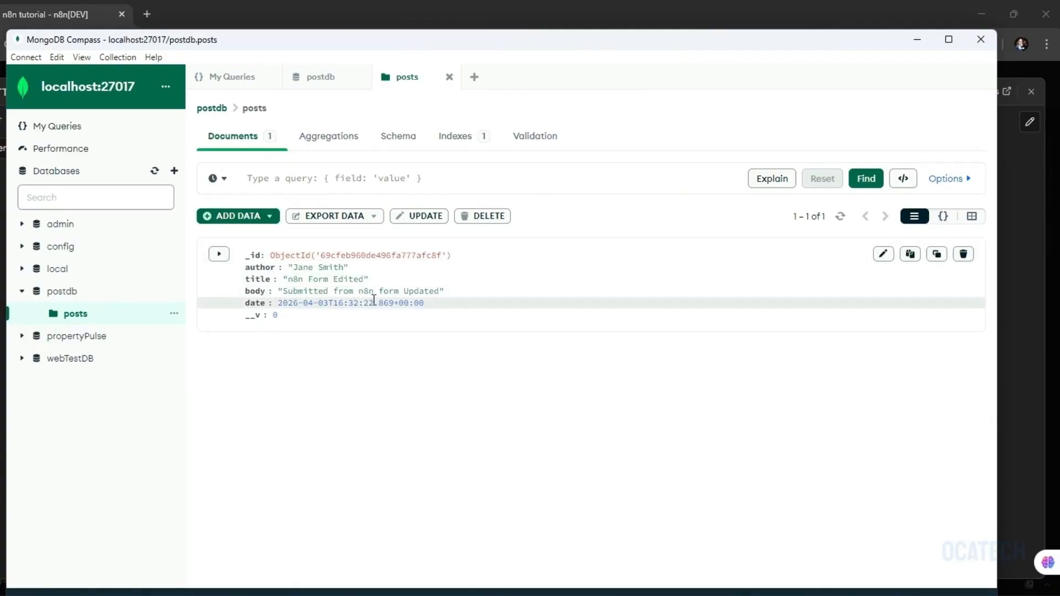
left_click_drag(457, 300, 245, 268)
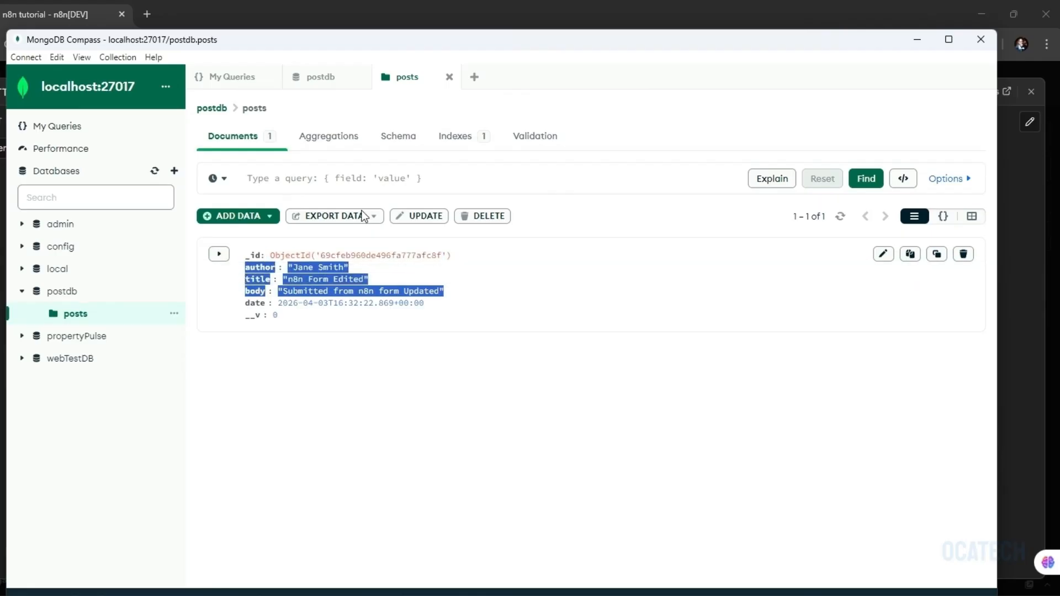
left_click(917, 40)
left_click(89, 530)
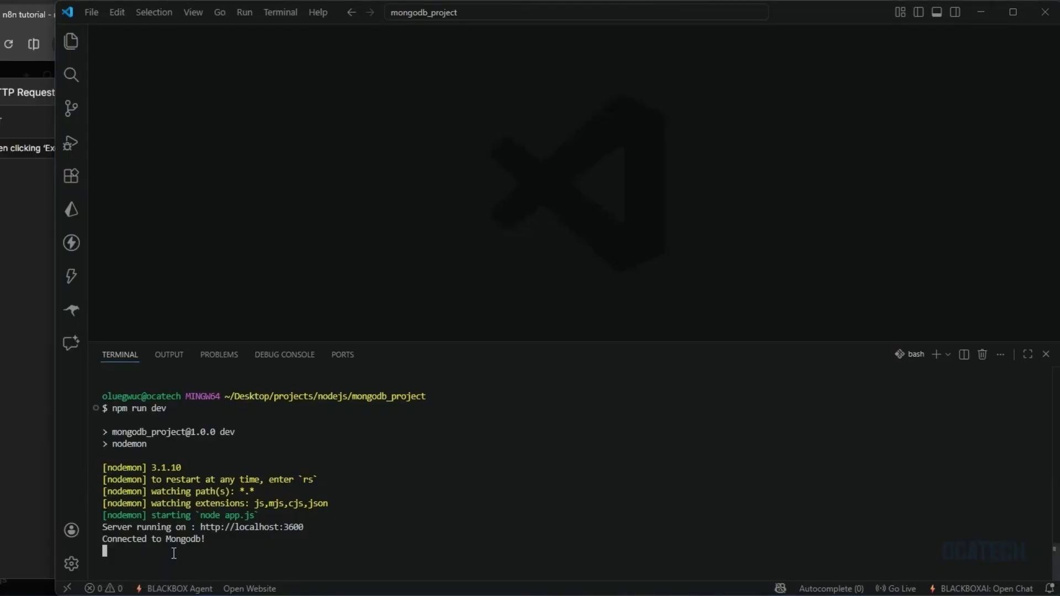
left_click_drag(103, 528, 295, 544)
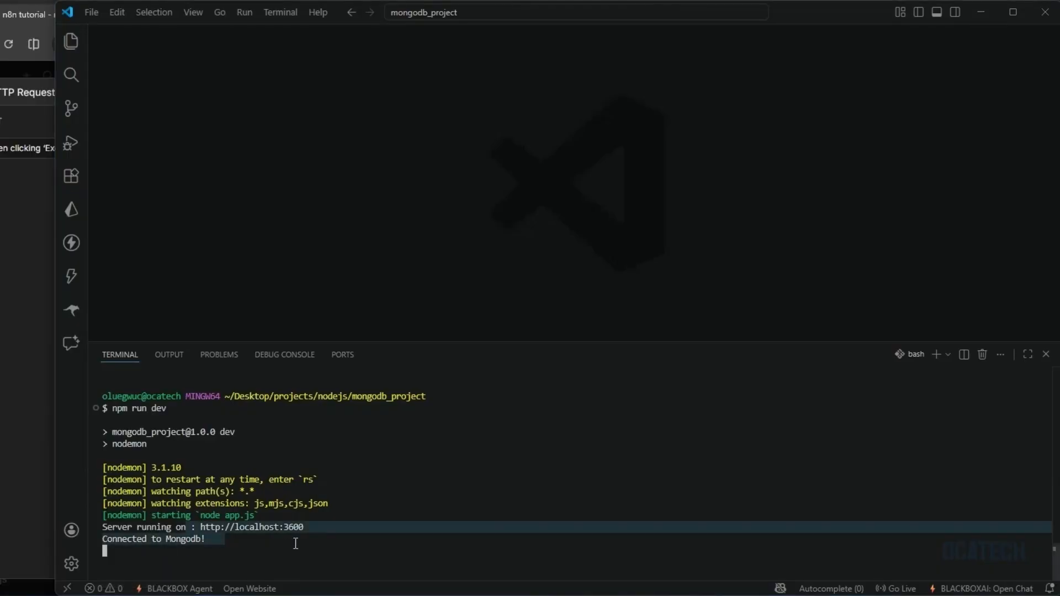
left_click(987, 14)
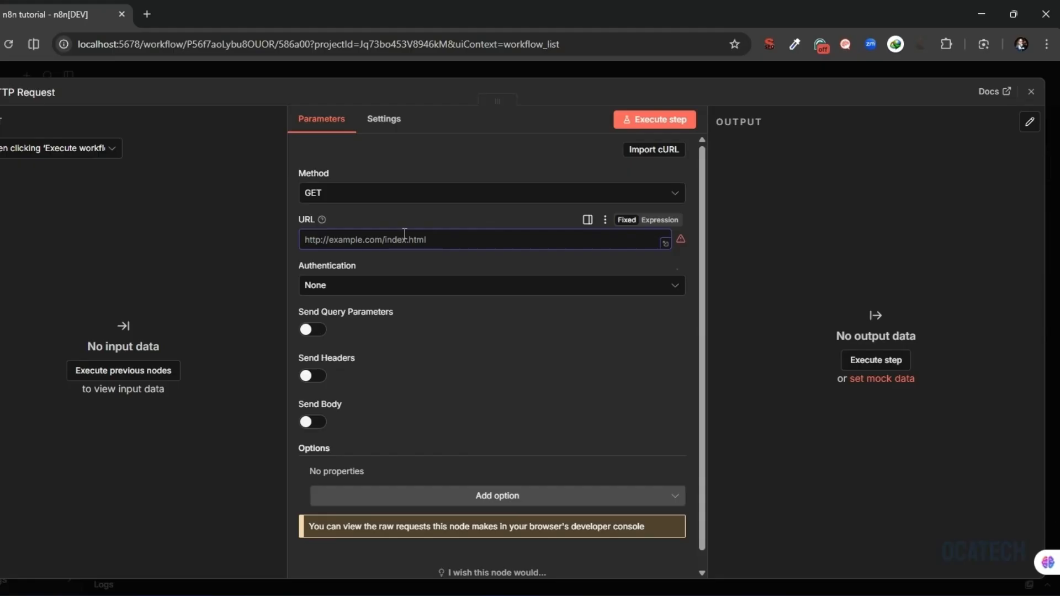
type("http://localhost:3600/api/posts")
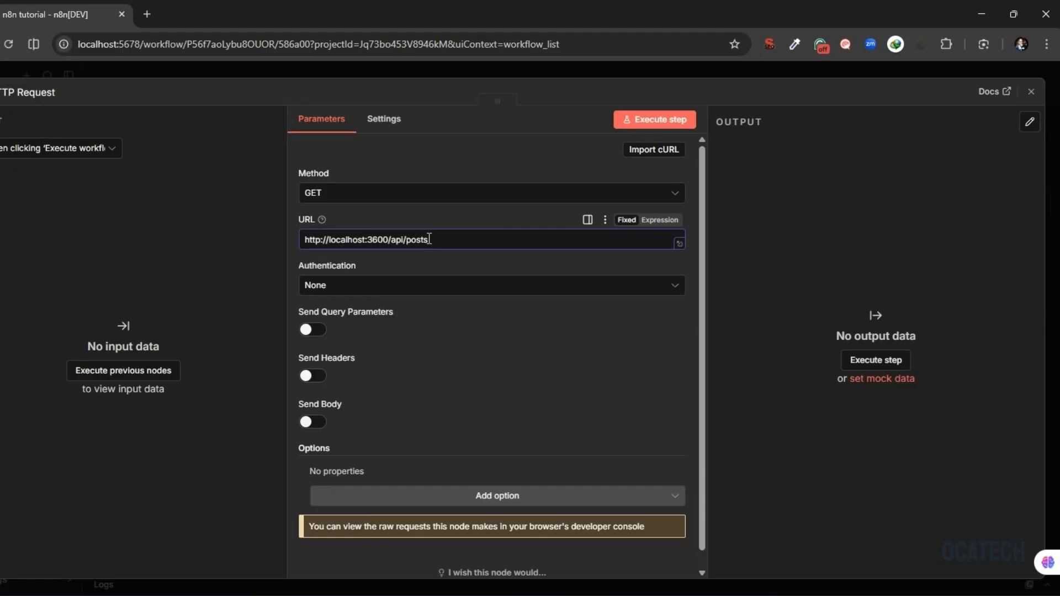
left_click_drag(430, 240, 304, 243)
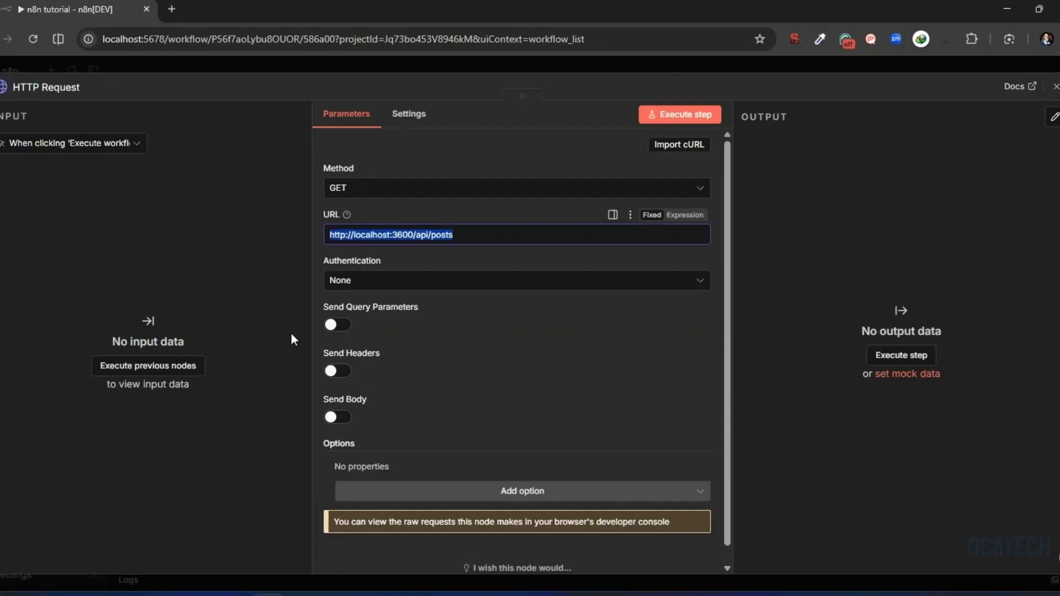
left_click(466, 231)
left_click_drag(466, 232, 348, 235)
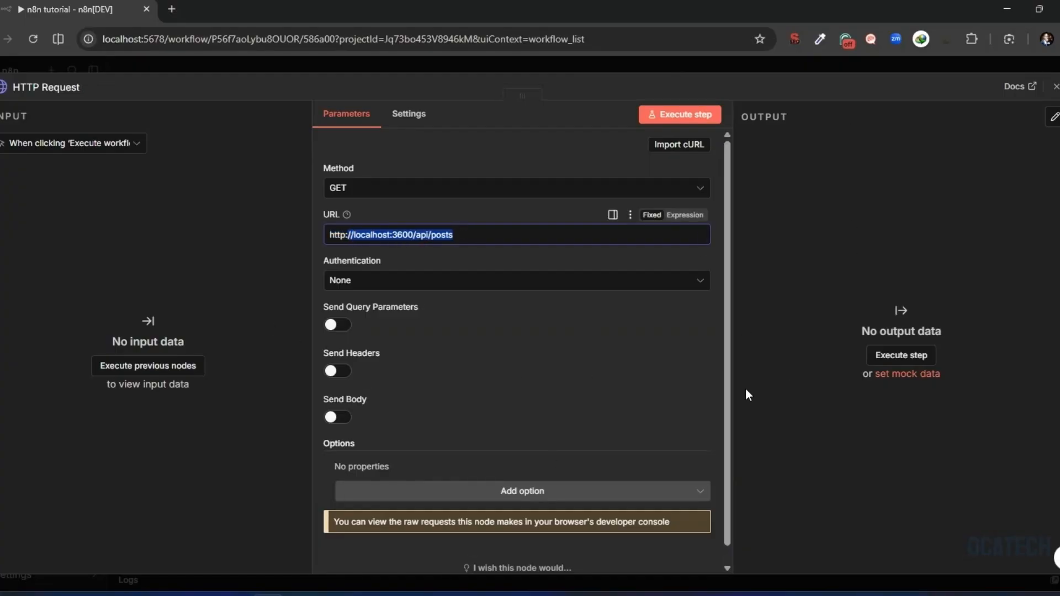
key("Tab")
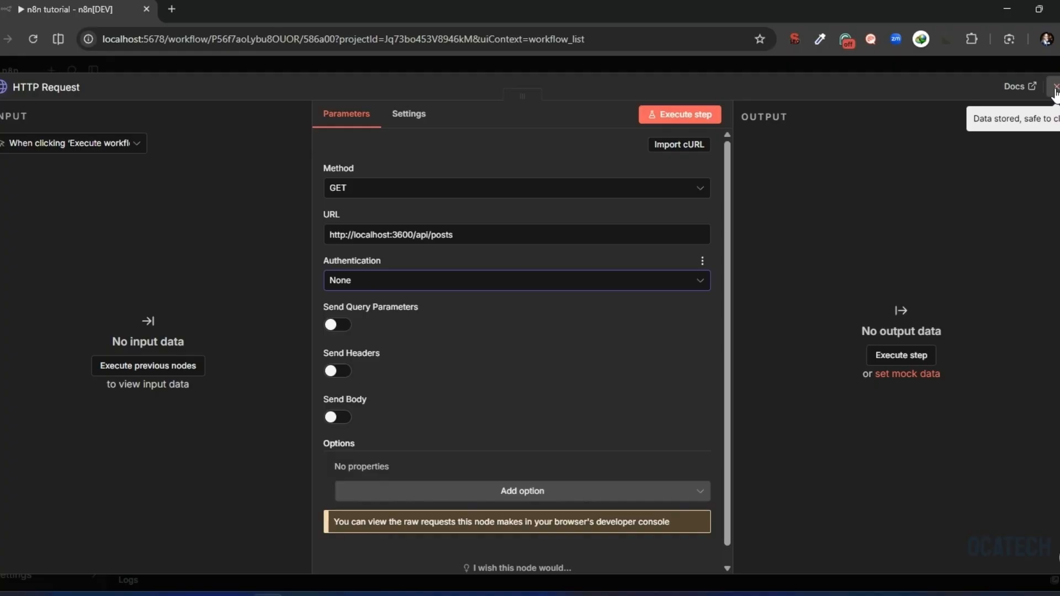
left_click(1054, 89)
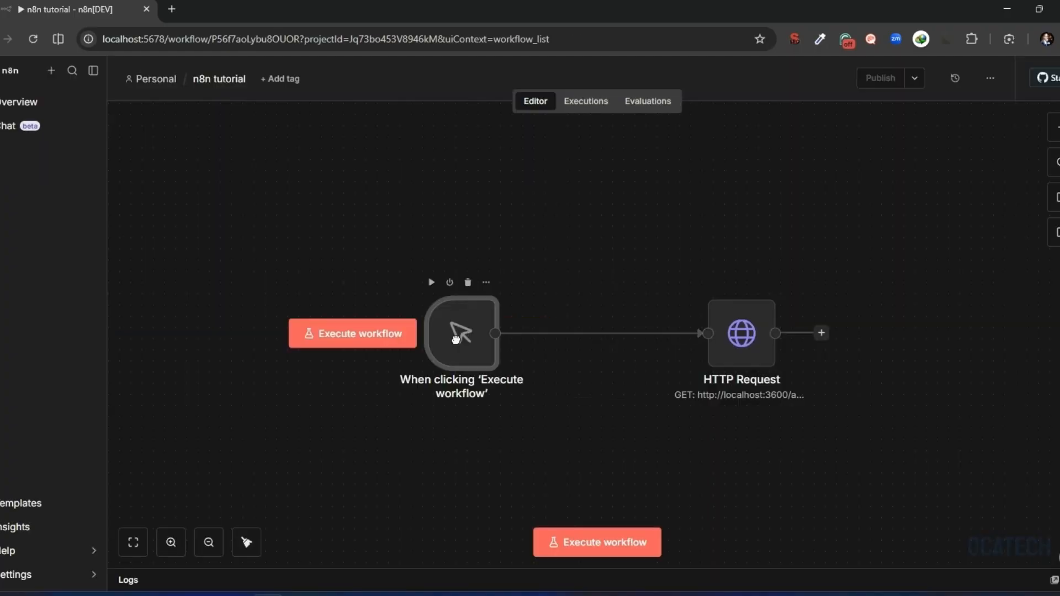
Step: Move the HTTP Request node closer to the manual trigger and execute the workflow
left_click_drag(737, 359, 648, 359)
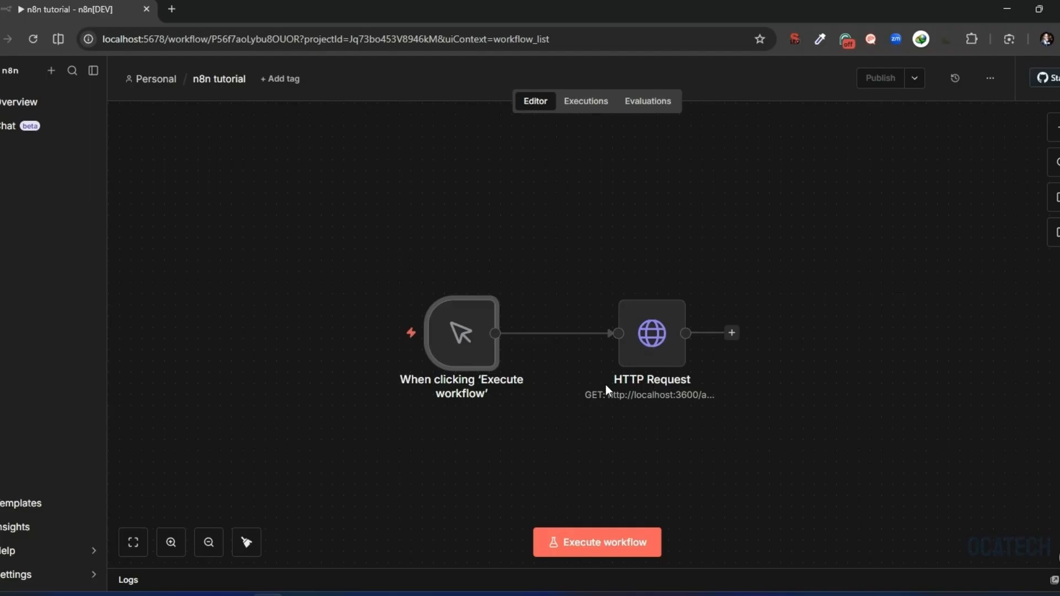
mouse_move(485, 332)
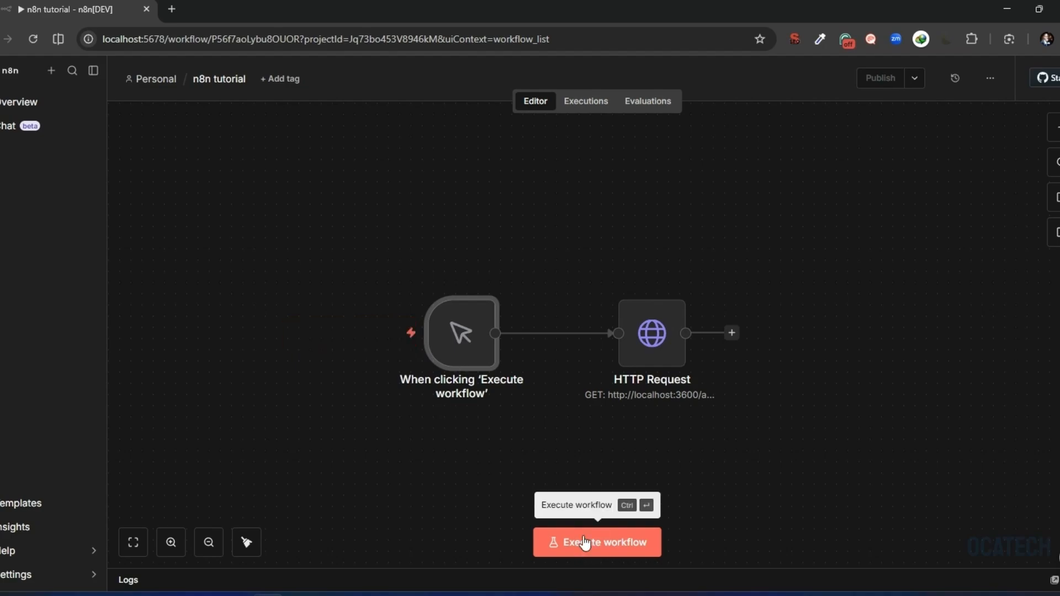
left_click(567, 547)
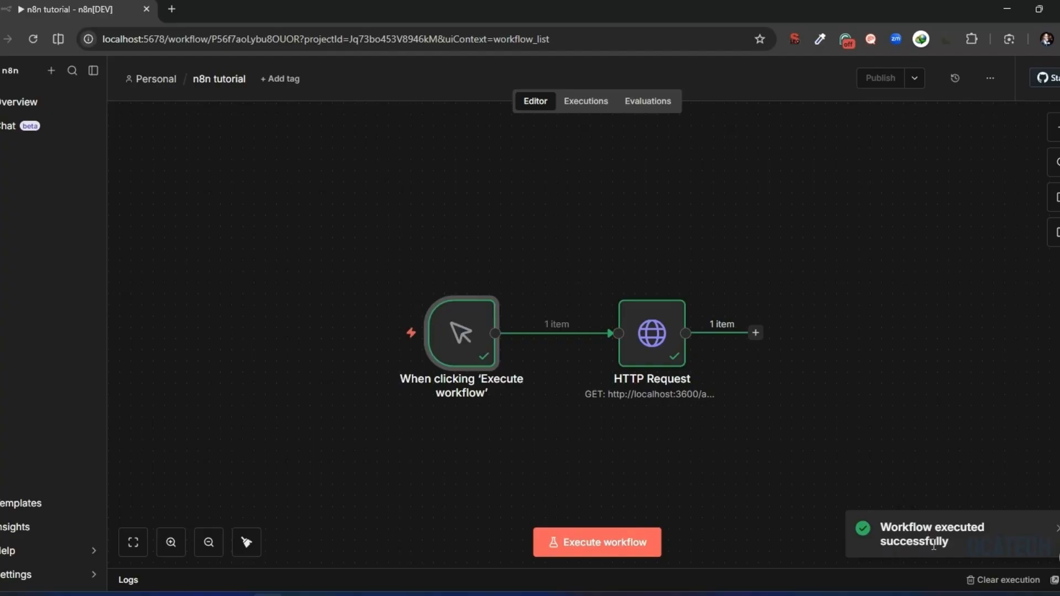
Step: Examine the post fields in the HTTP Request node's output, then return to the canvas
double_click(649, 346)
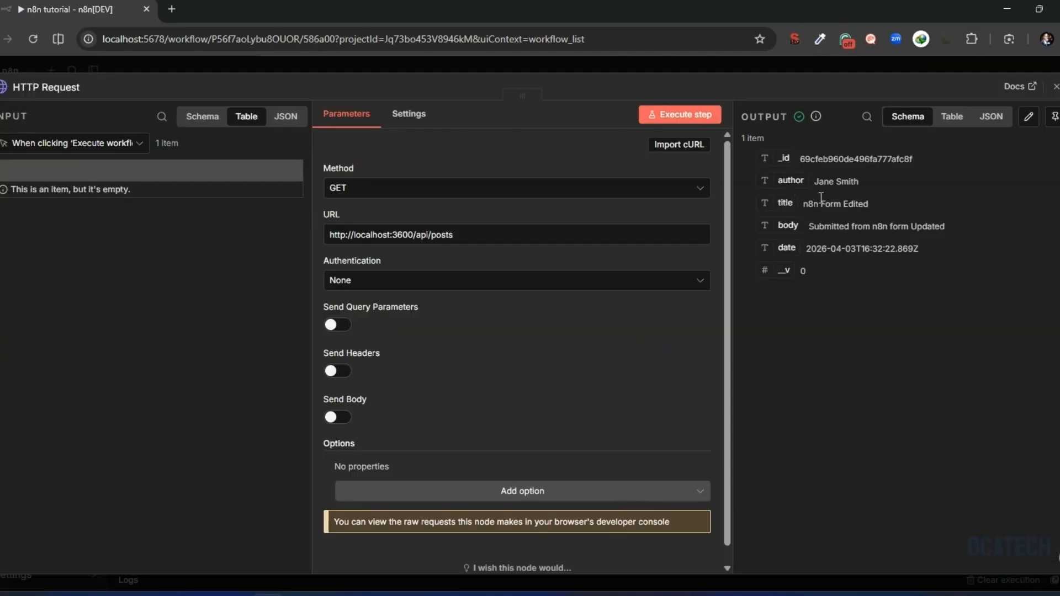
left_click_drag(971, 271, 770, 156)
key("Escape")
mouse_move(674, 310)
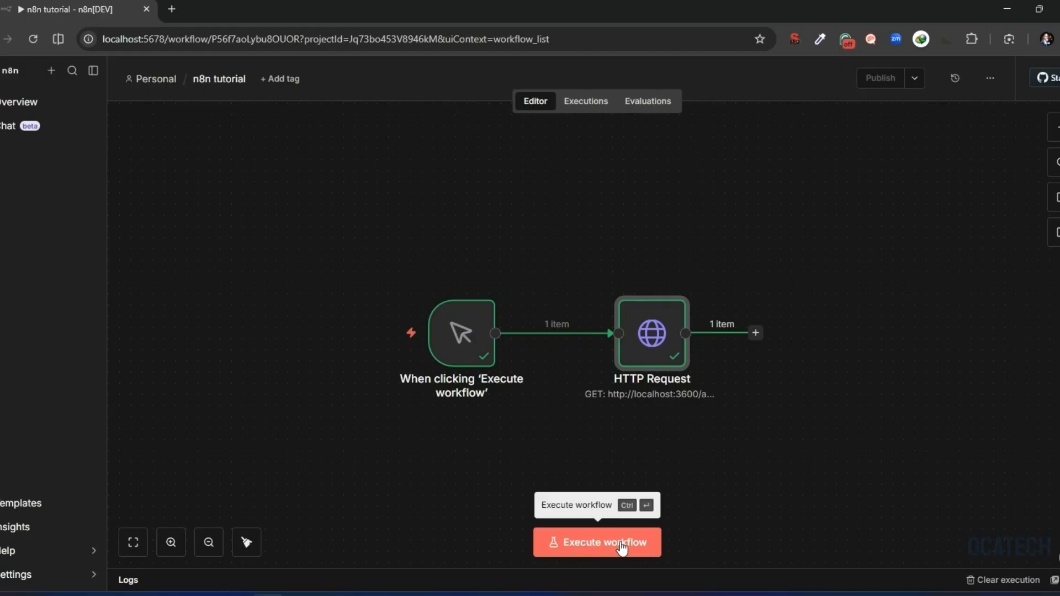
Step: Delete the manual trigger node from the workflow
mouse_move(467, 300)
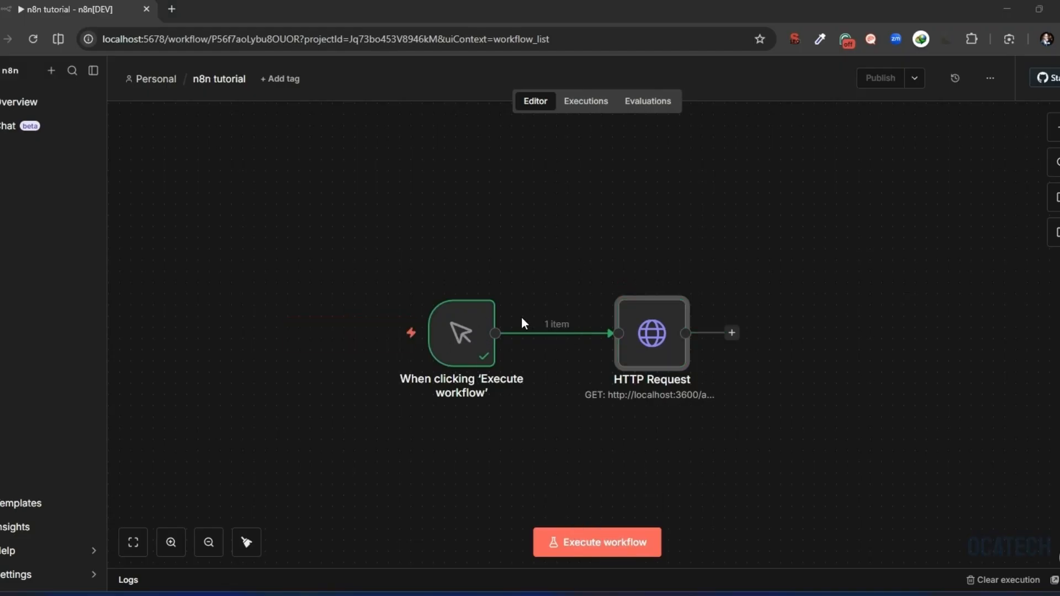
left_click(462, 341)
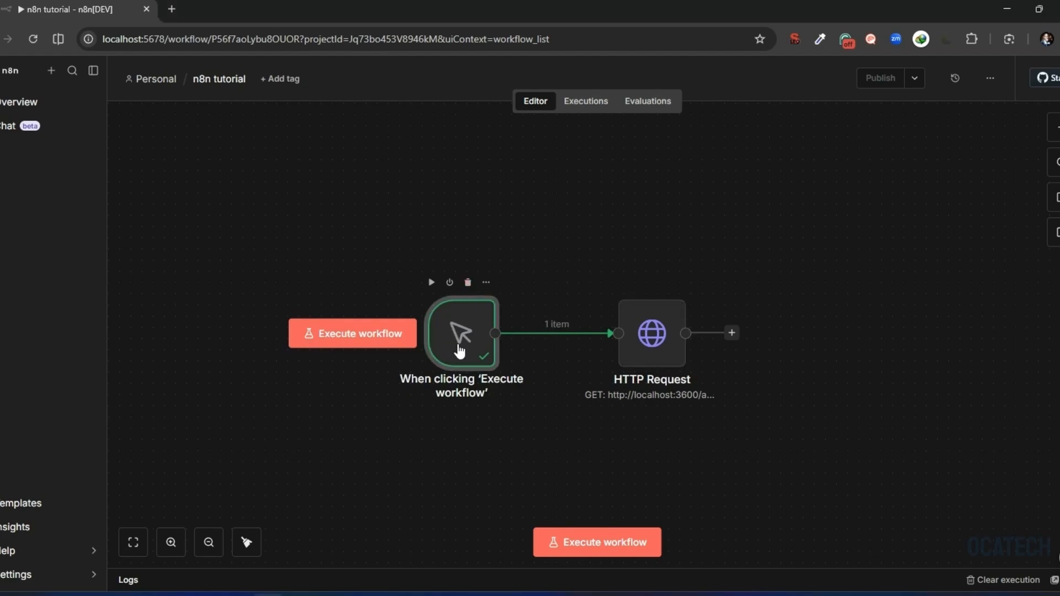
left_click(467, 284)
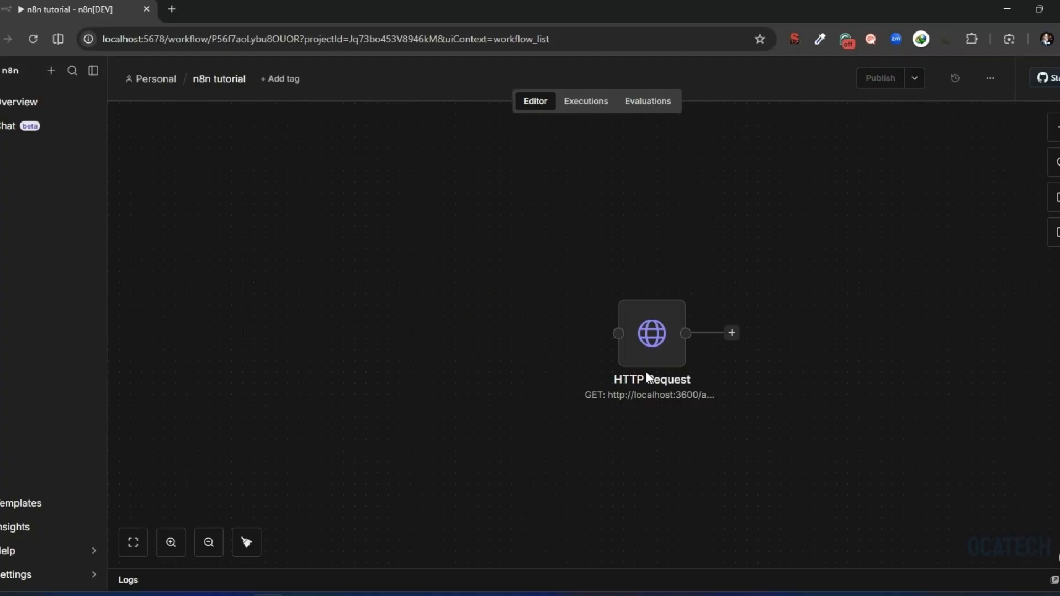
Step: Reposition the HTTP Request node on the canvas and execute it on its own
left_click_drag(646, 333, 590, 256)
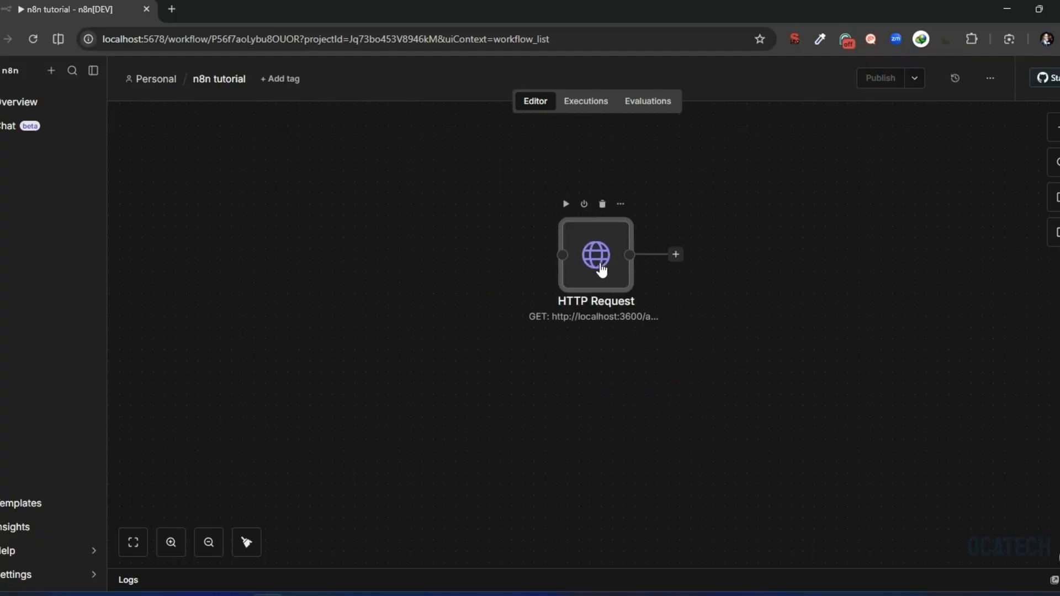
double_click(602, 270)
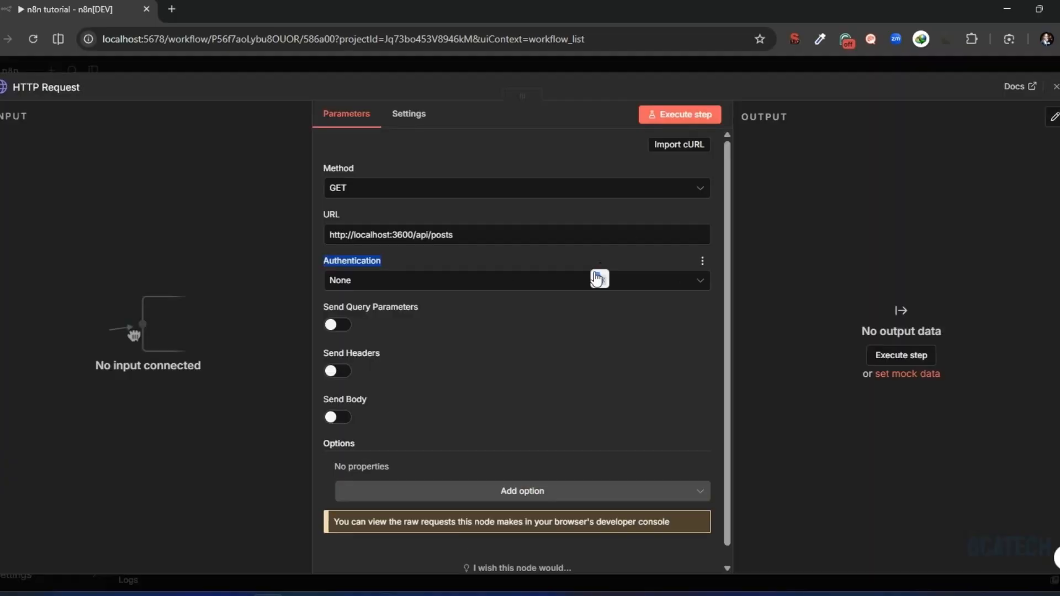
left_click(676, 116)
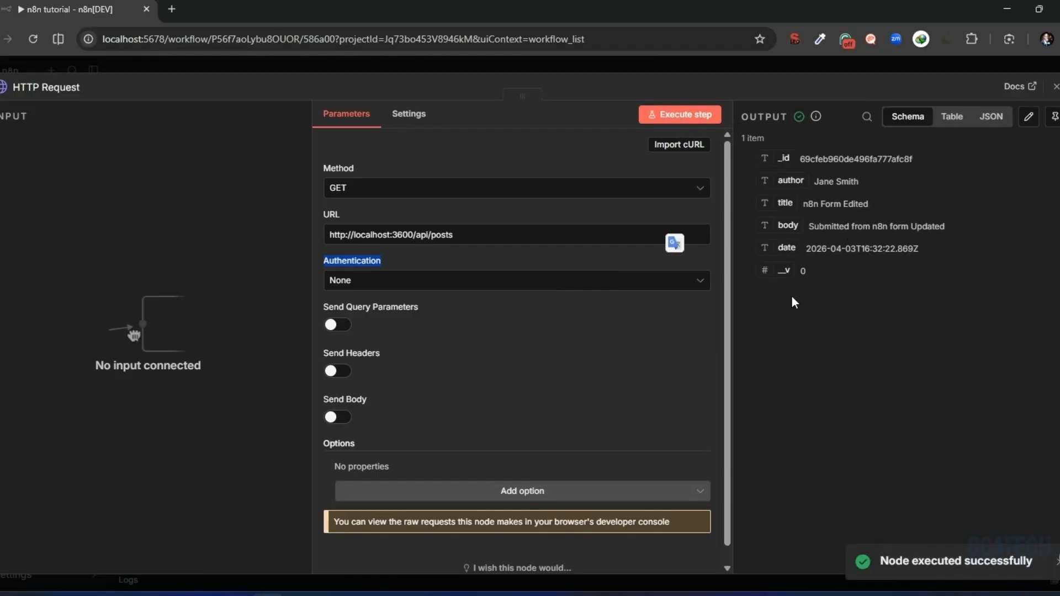
Step: Examine the post fields returned in the HTTP Request node's output and return to the canvas
left_click_drag(882, 252, 789, 151)
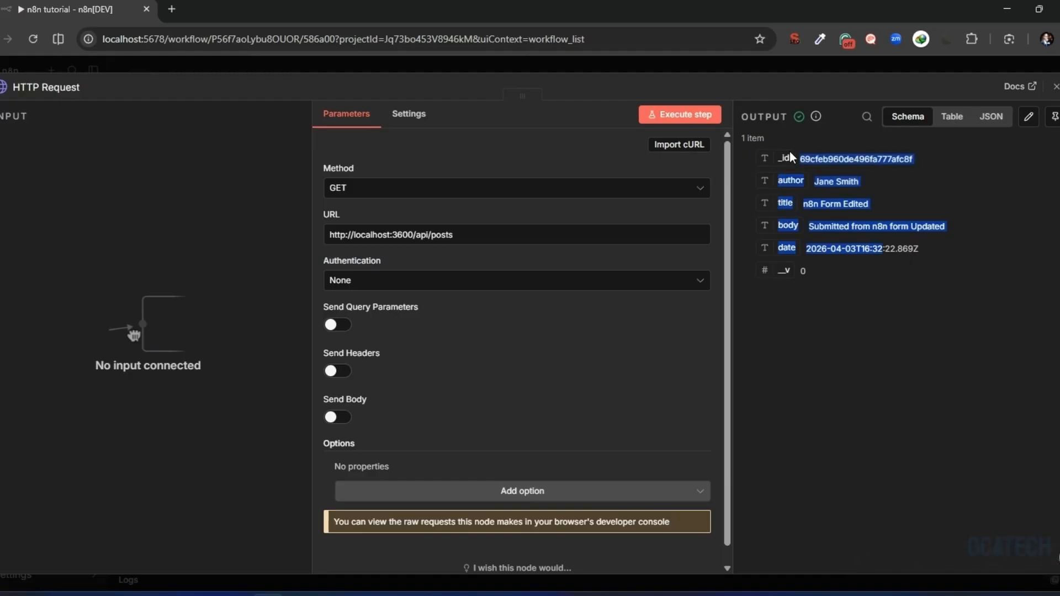
left_click(958, 257)
left_click_drag(958, 253, 797, 197)
key("Escape")
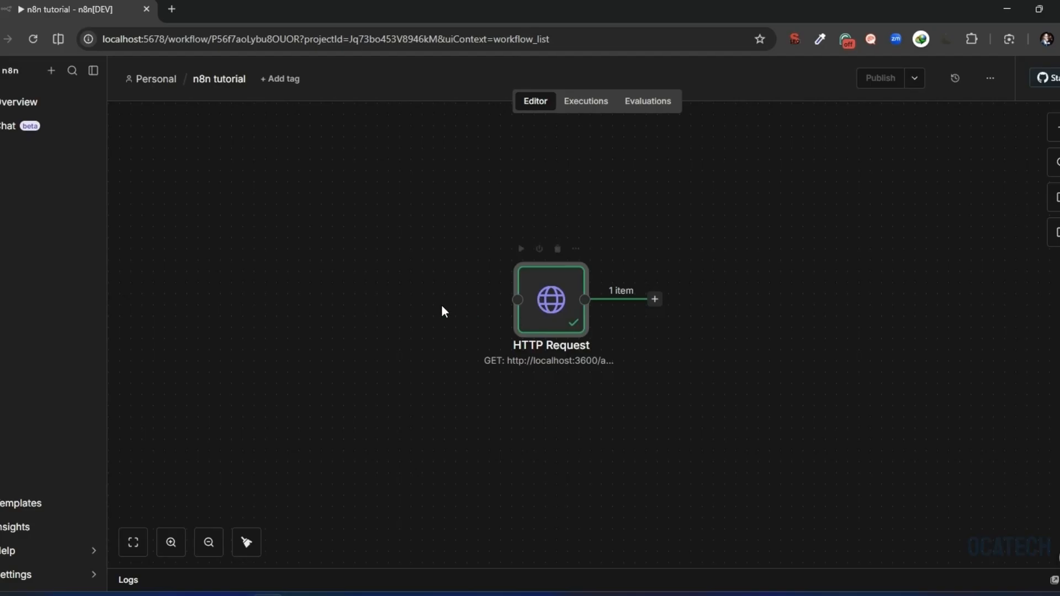
Step: Add an On form submission trigger and review its test and production form URLs and authentication setting
left_click(1057, 133)
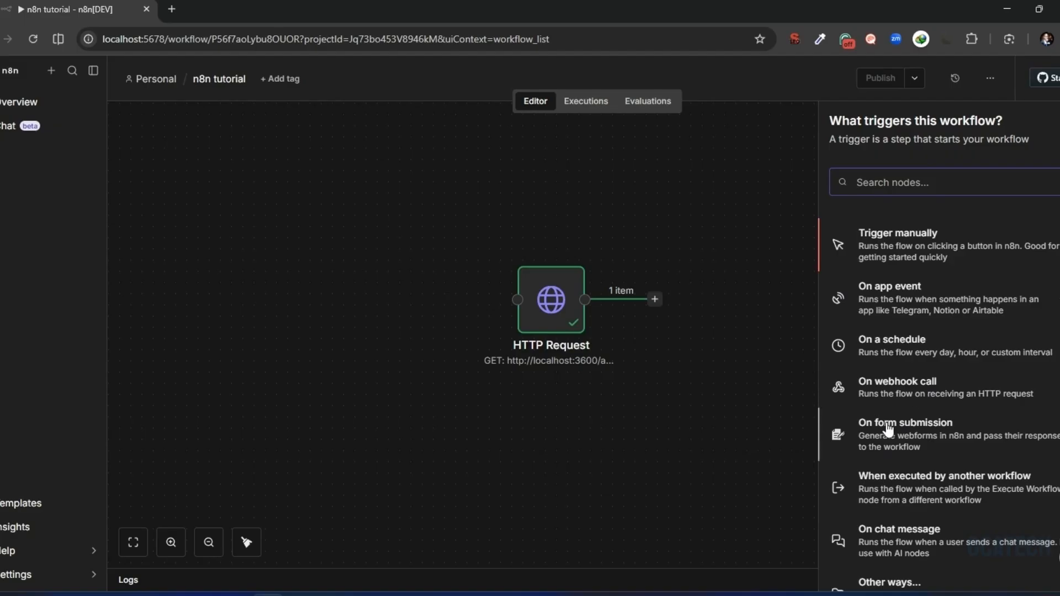
left_click(901, 442)
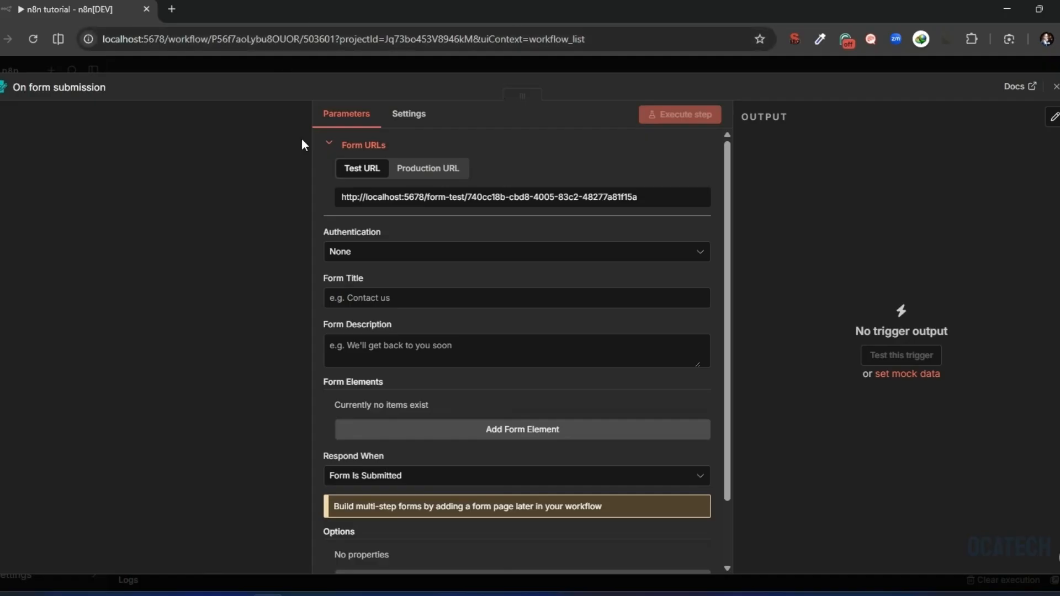
left_click(594, 199)
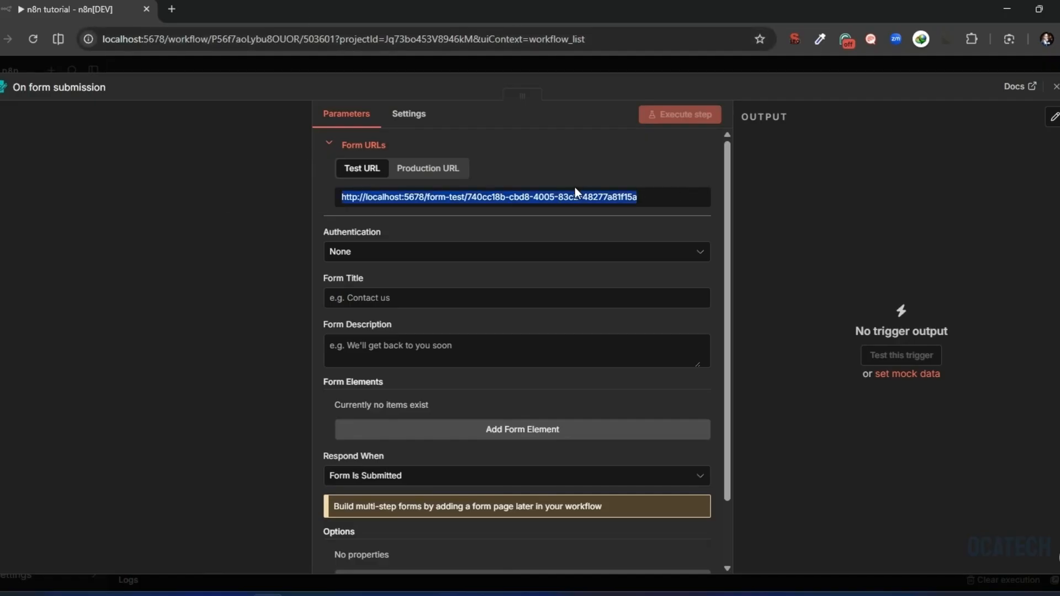
left_click(430, 168)
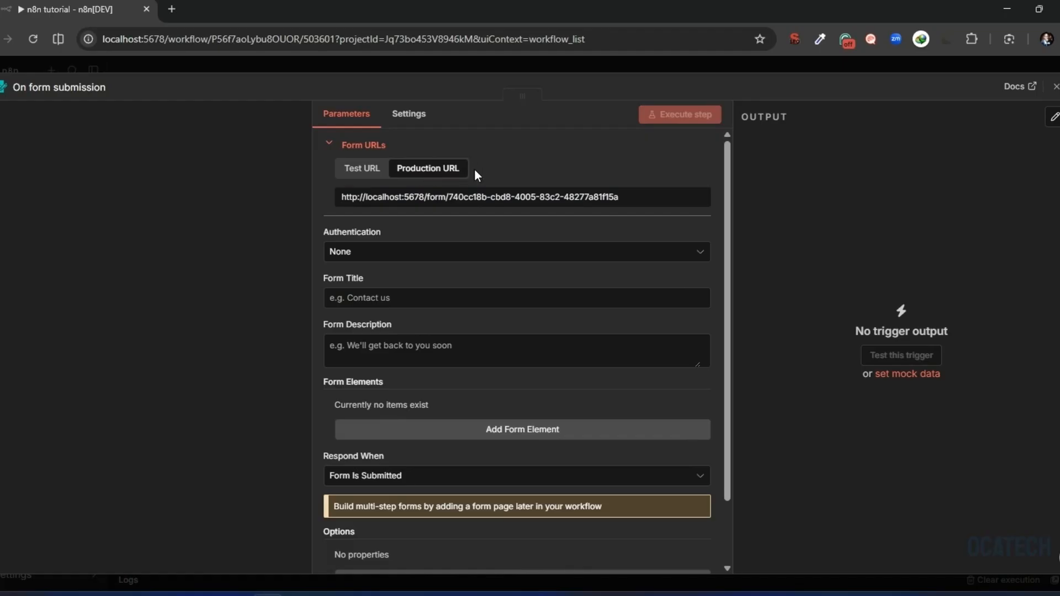
left_click(374, 250)
left_click(400, 255)
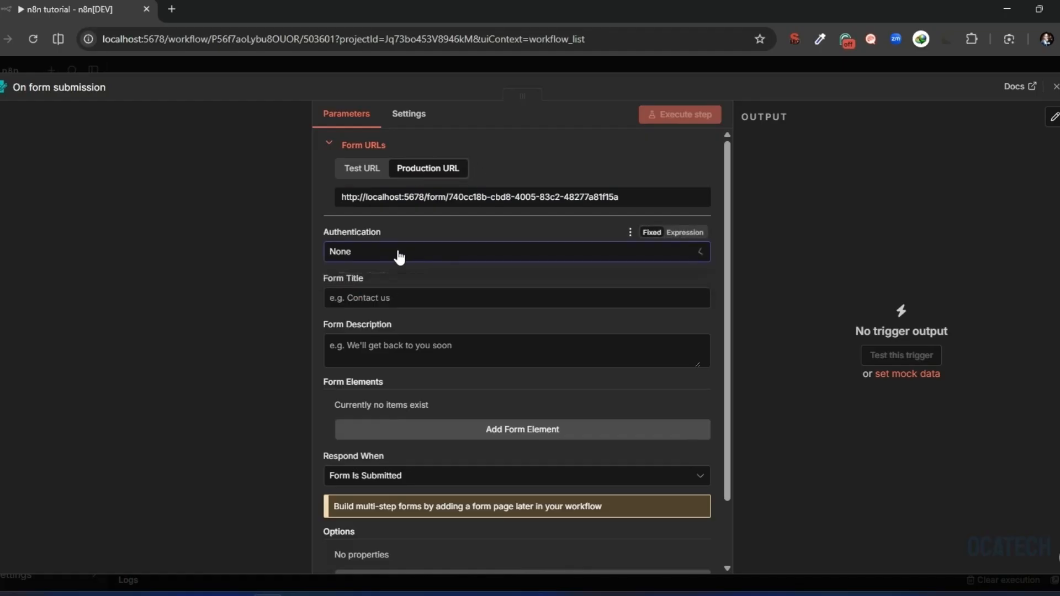
Step: Set the form title to "Blog Post" and the form description to "Add Blog Post"
left_click(352, 304)
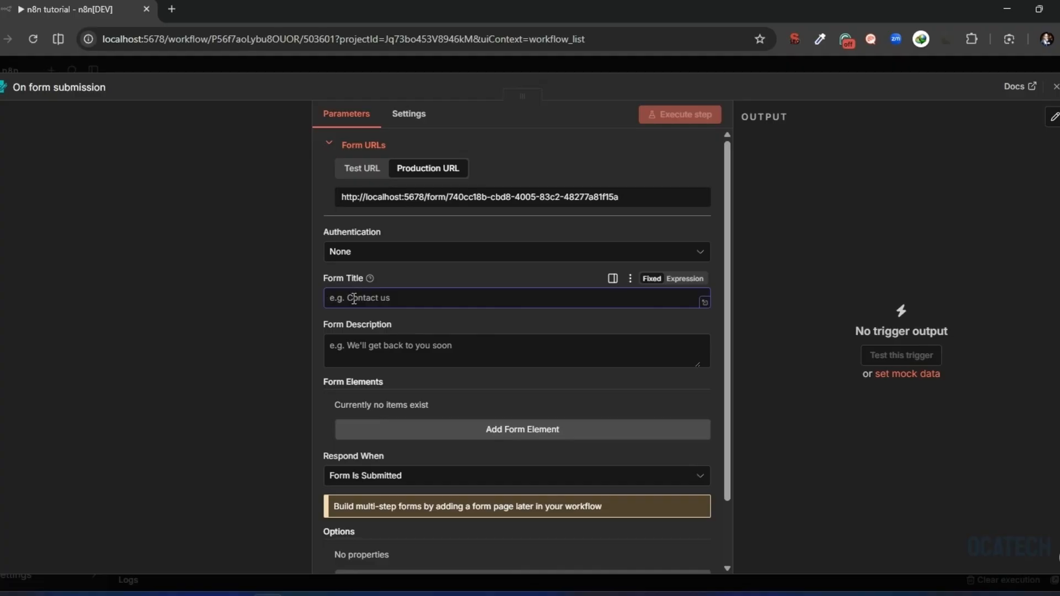
type("Blog Post")
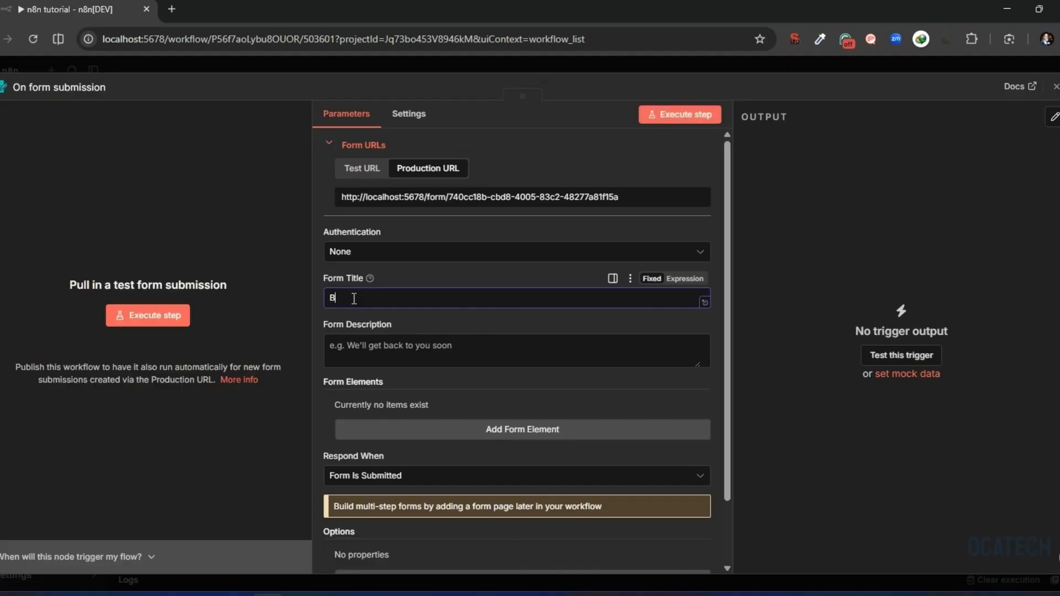
left_click(358, 343)
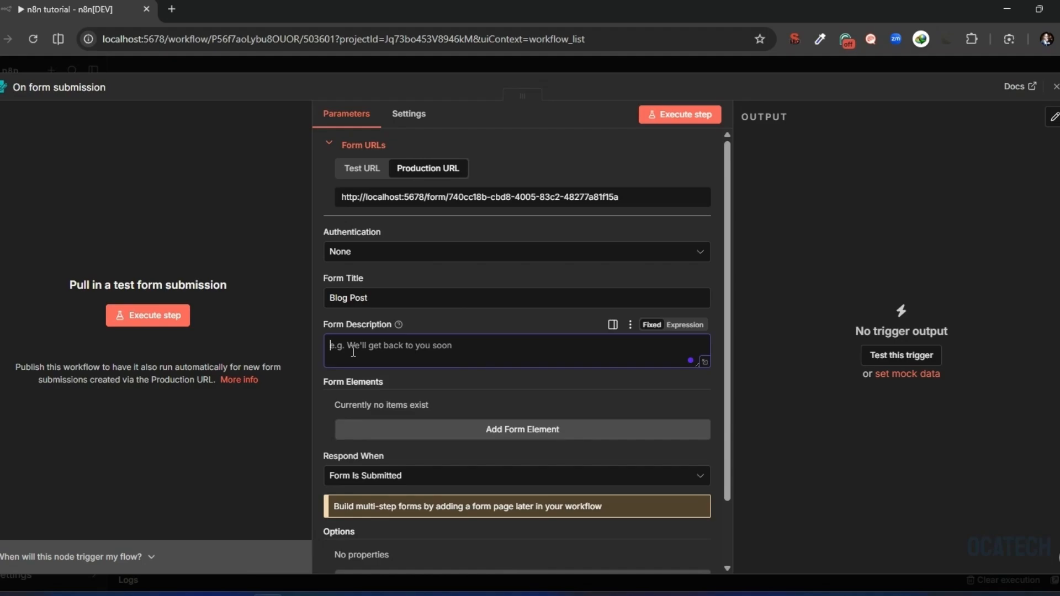
type("Add Blog Post")
left_click_drag(386, 353, 347, 355)
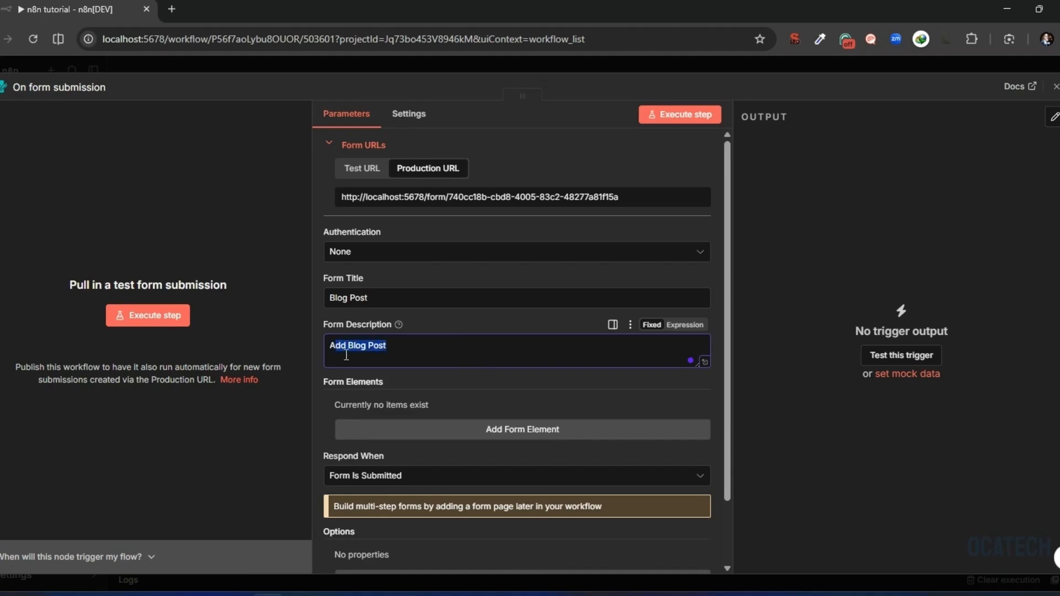
left_click(401, 349)
Step: Add a text input form element labelled "title" and give it the Required Field attribute
scroll(398, 416, "down", 3)
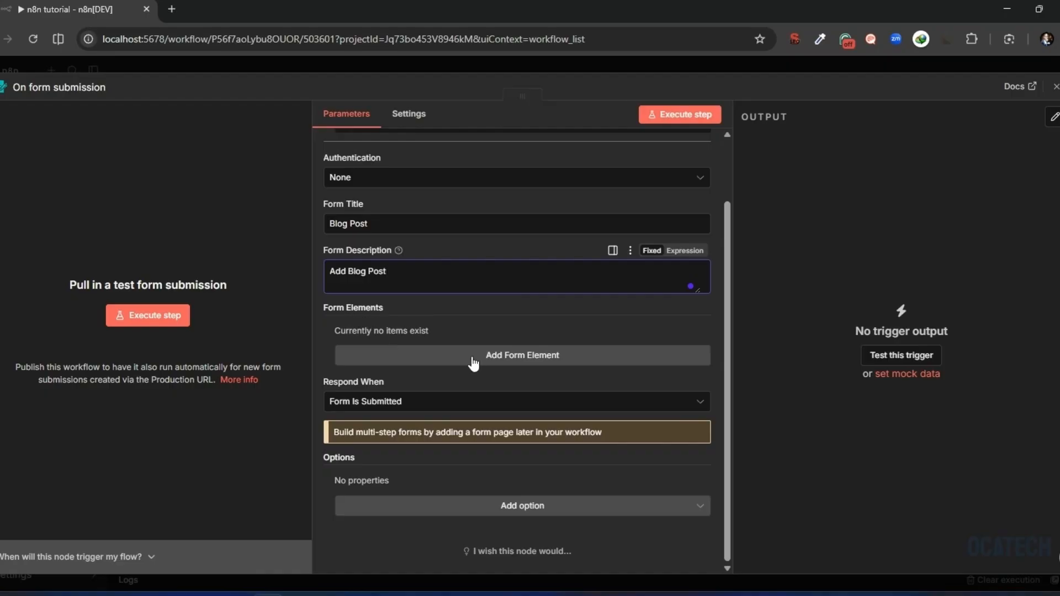
left_click(503, 357)
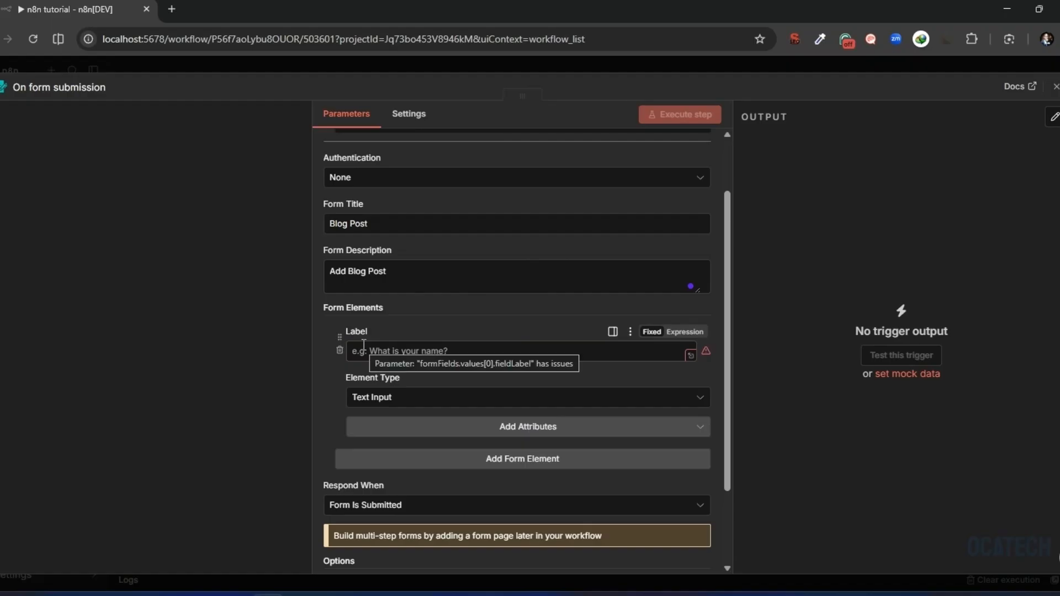
left_click(378, 353)
type("title")
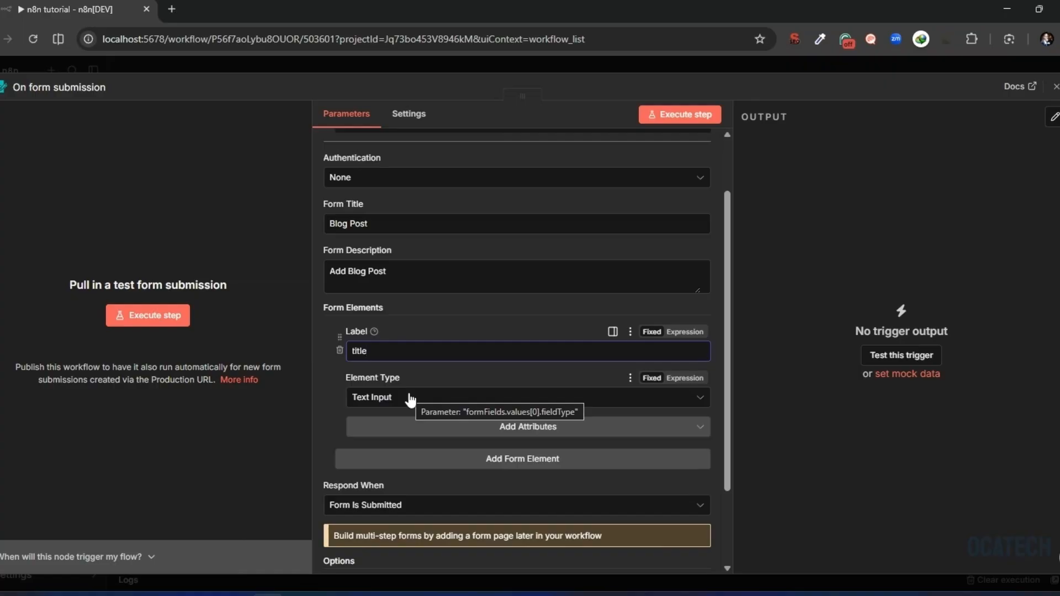
scroll(529, 338, "down", 2)
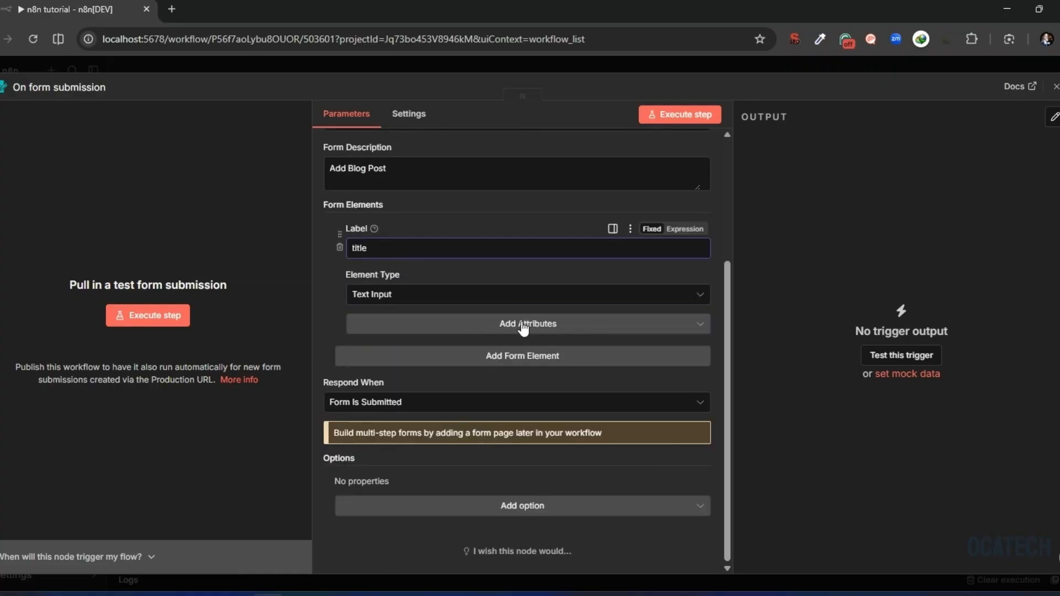
left_click(502, 327)
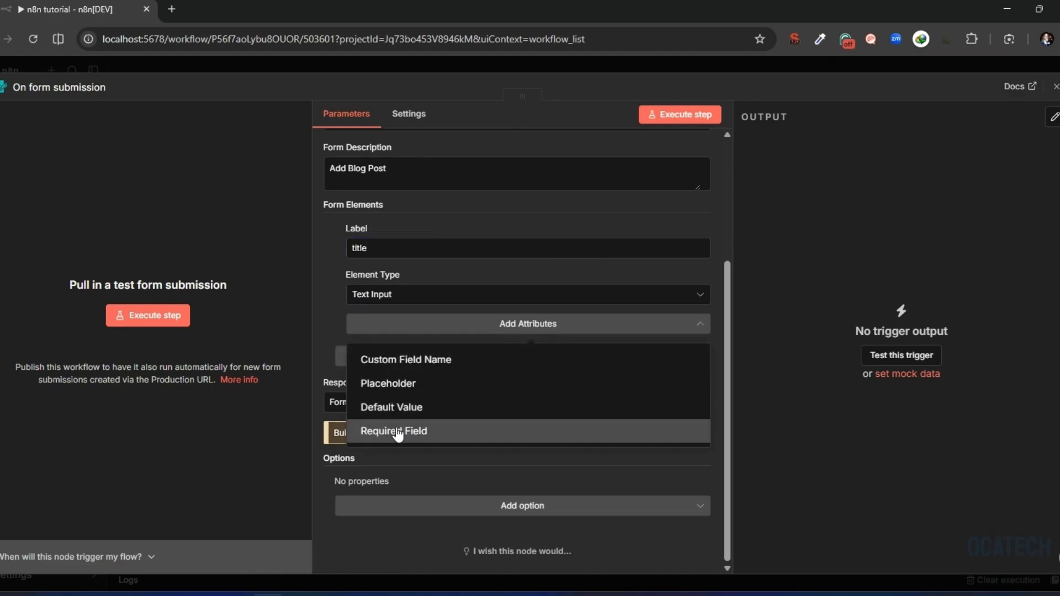
left_click(397, 433)
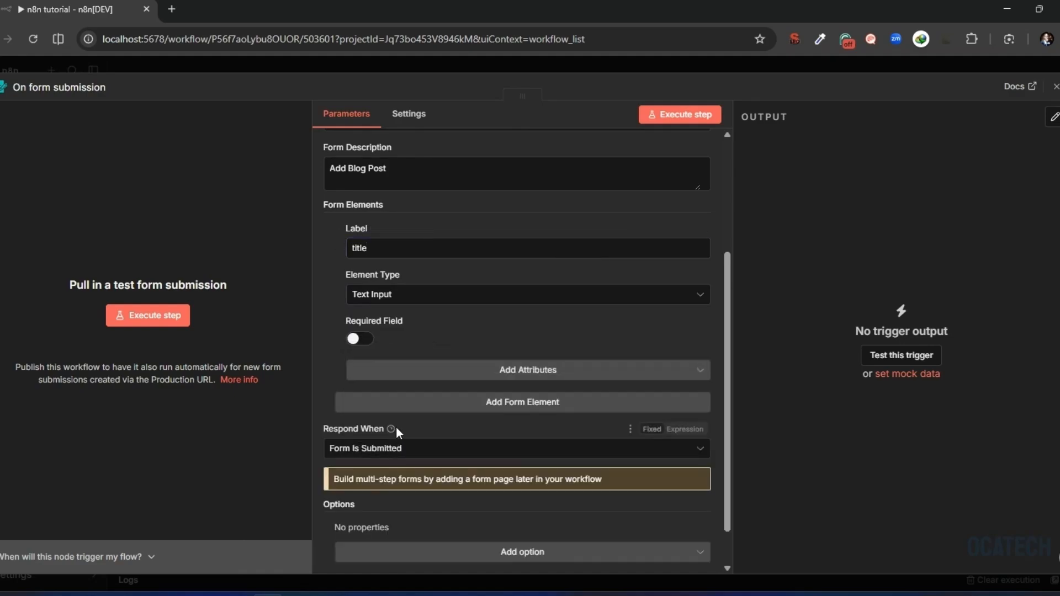
Step: Add a placeholder reading "Add Title" to the title form element
left_click(509, 371)
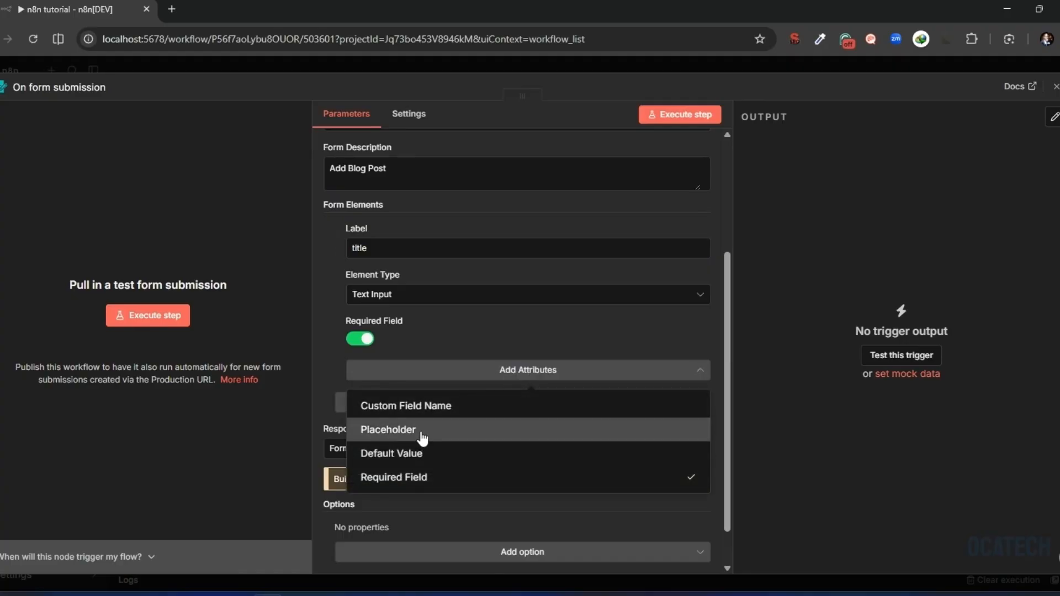
left_click(423, 436)
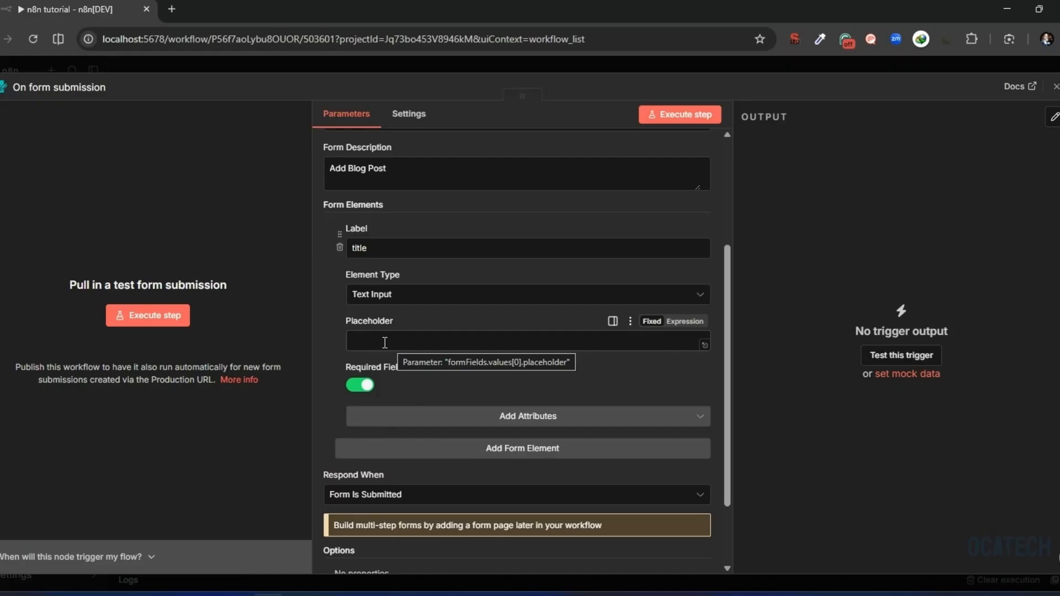
left_click(385, 343)
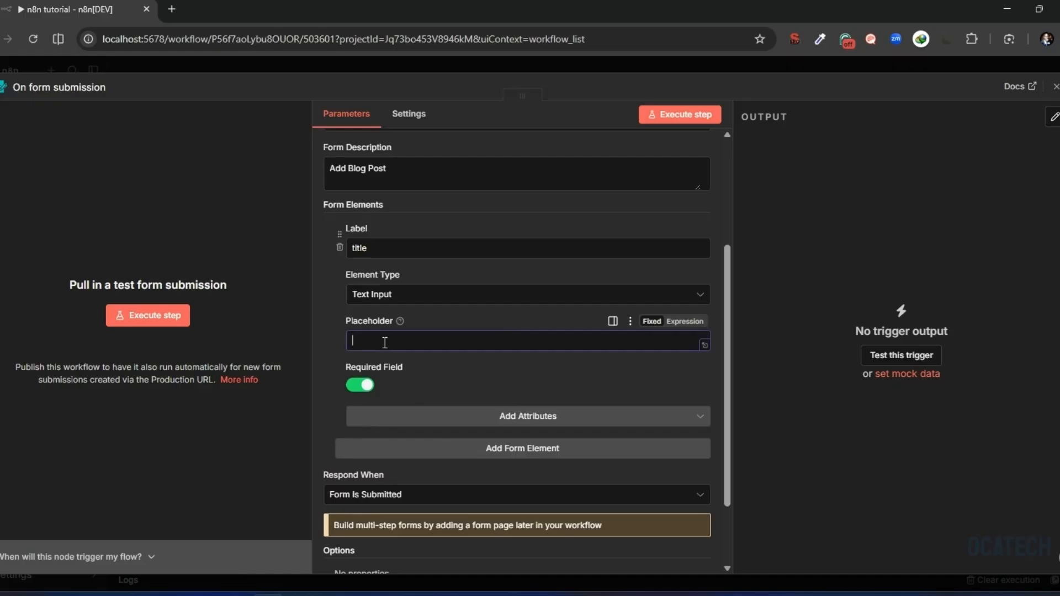
type("Add Title")
left_click_drag(406, 338, 347, 335)
Step: Add a second form element labelled "body" with Text Input as its element type
left_click(488, 456)
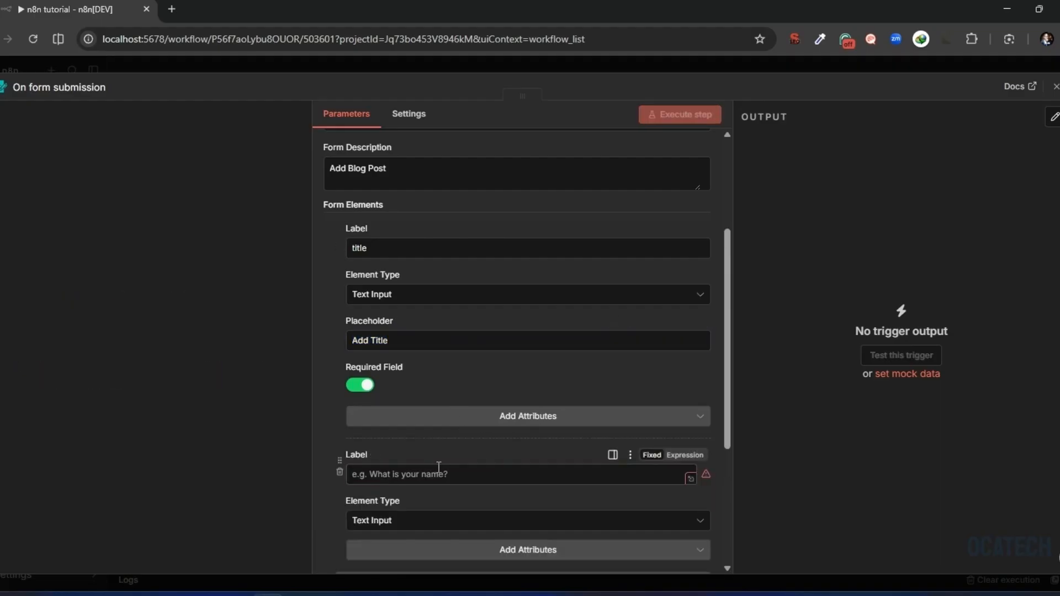
scroll(366, 250, "down", 4)
left_click(381, 261)
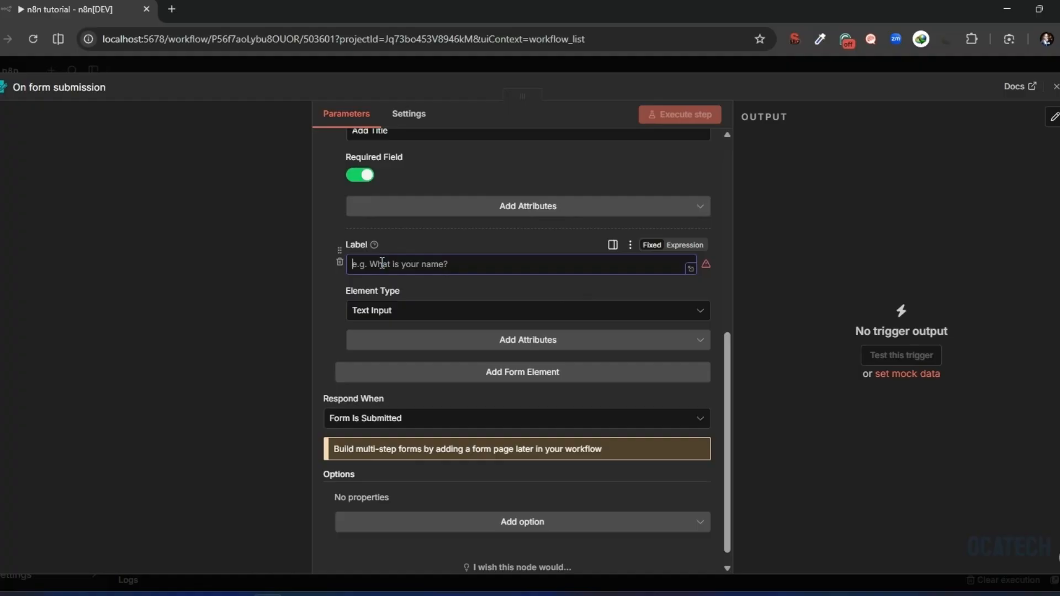
type("body")
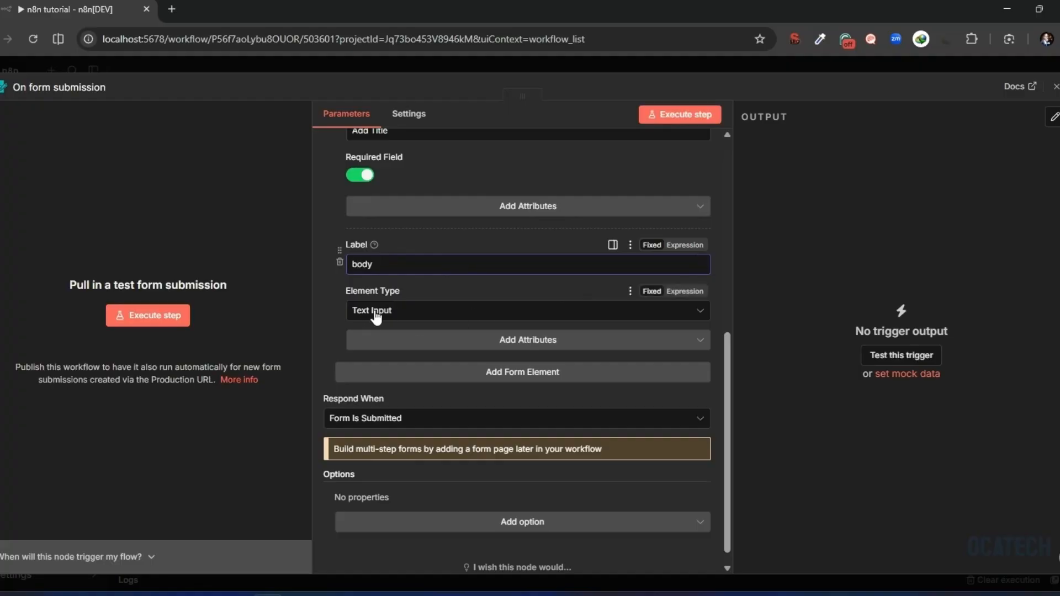
left_click(393, 312)
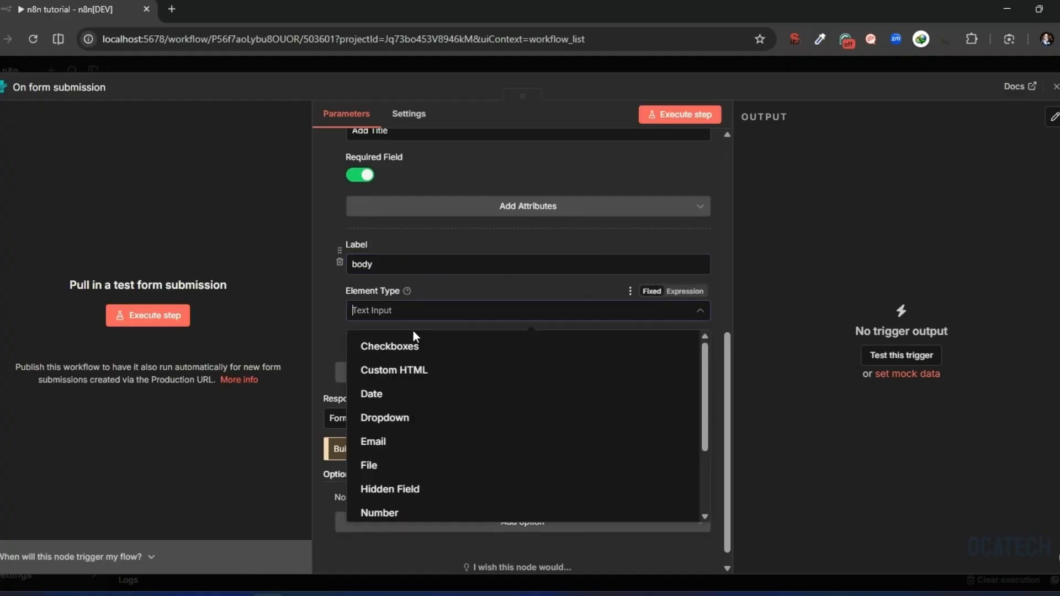
scroll(413, 443, "up", 3)
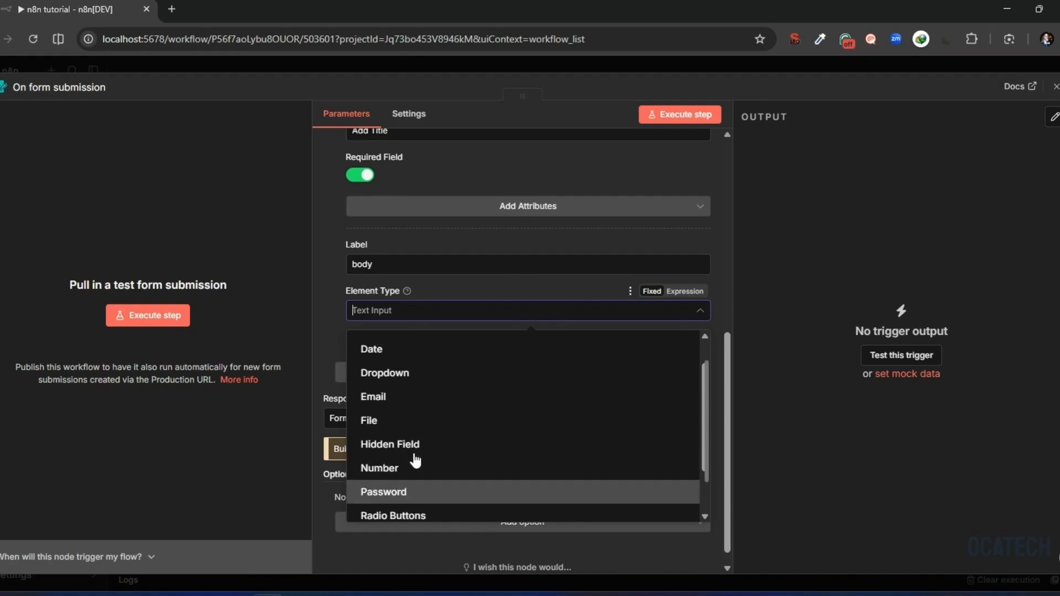
scroll(404, 470, "down", 4)
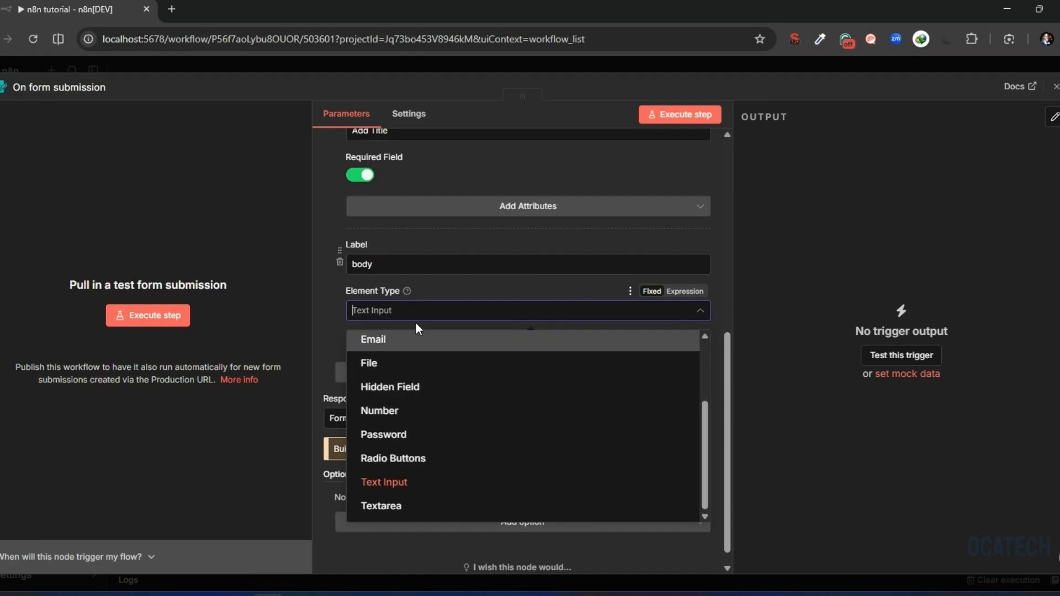
left_click(414, 486)
Step: Make the body form element required and give it the placeholder "Add your post body"
left_click(521, 343)
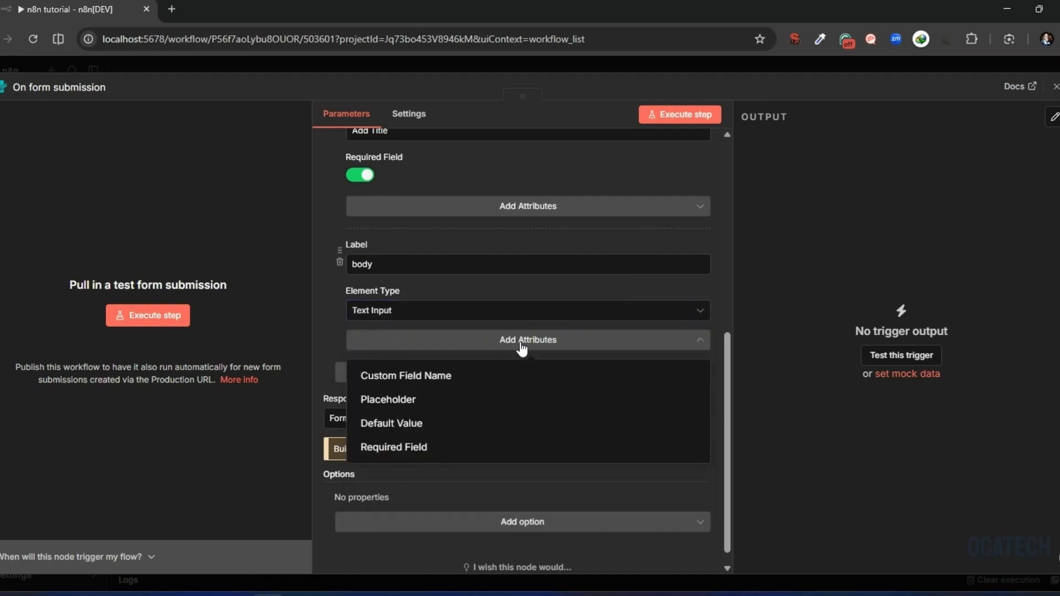
left_click(399, 454)
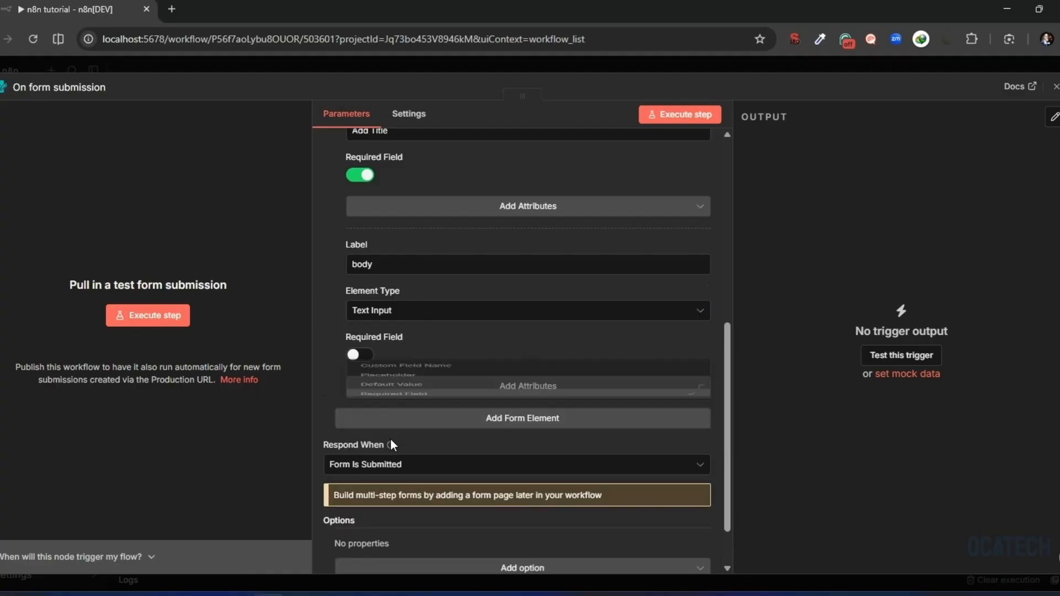
left_click(356, 355)
left_click(503, 389)
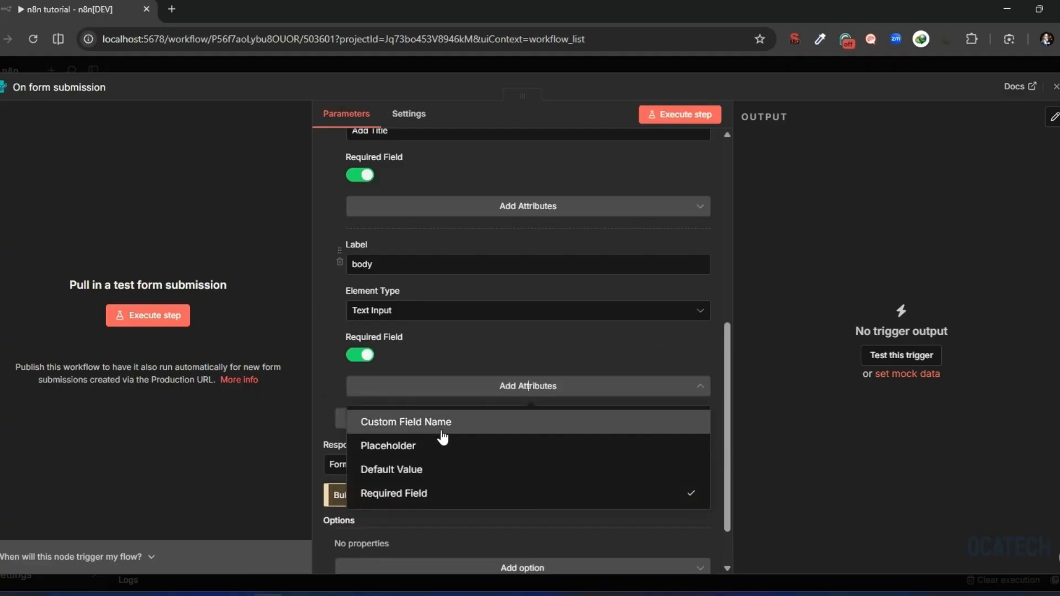
left_click(412, 451)
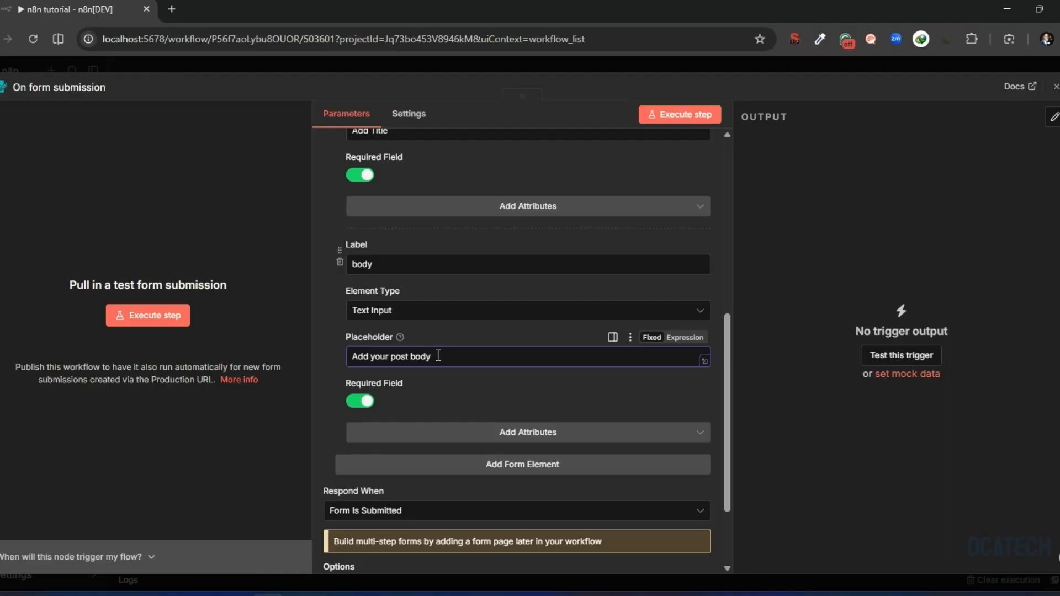
left_click_drag(437, 357, 349, 357)
Step: Add a third form element labelled "author" with Dropdown as its element type
scroll(513, 419, "down", 1)
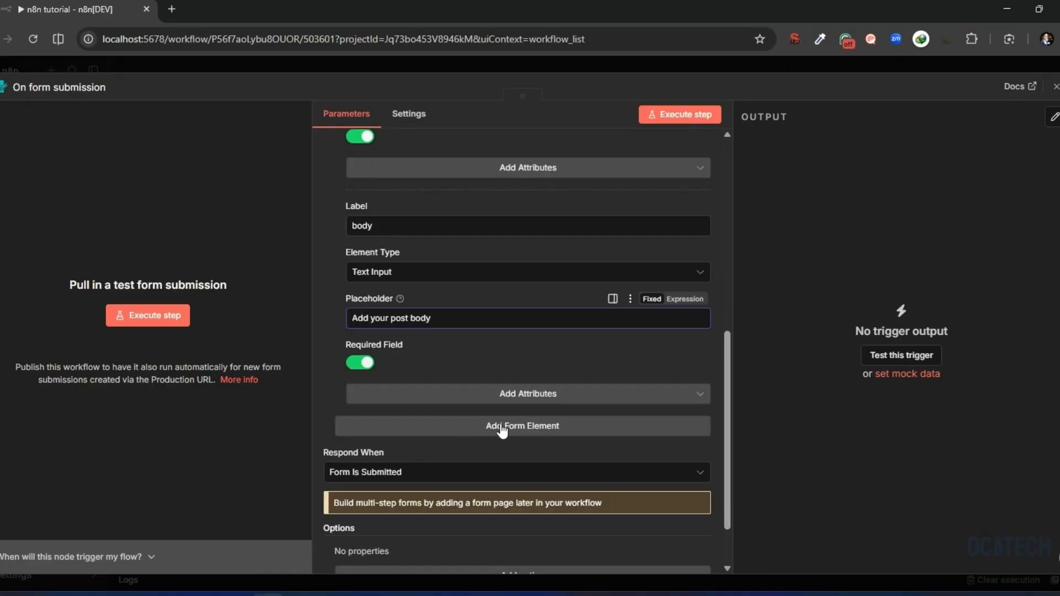
left_click(502, 429)
type("a")
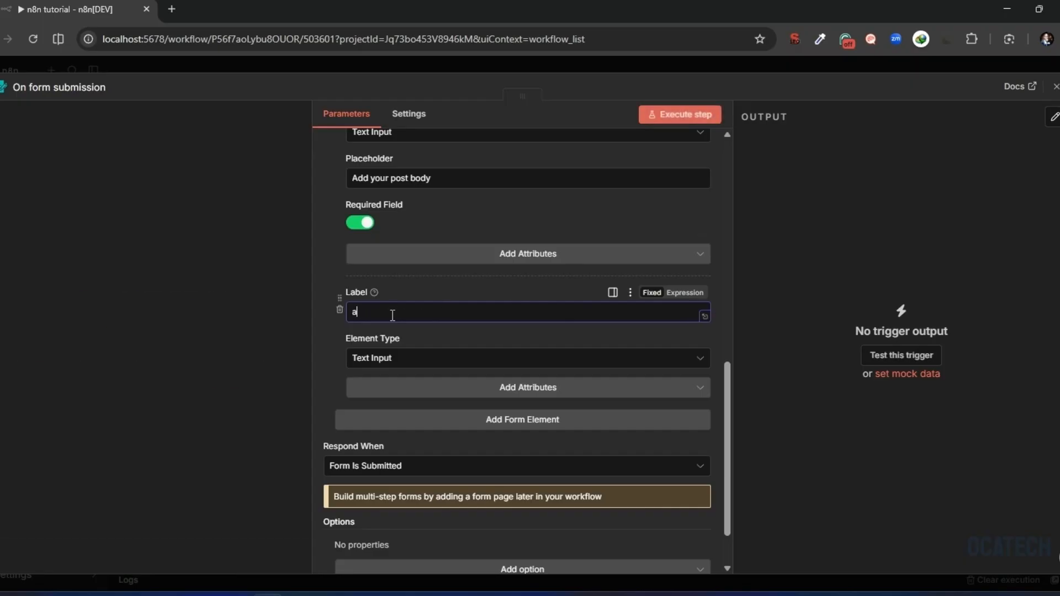
type("uthor")
left_click(393, 358)
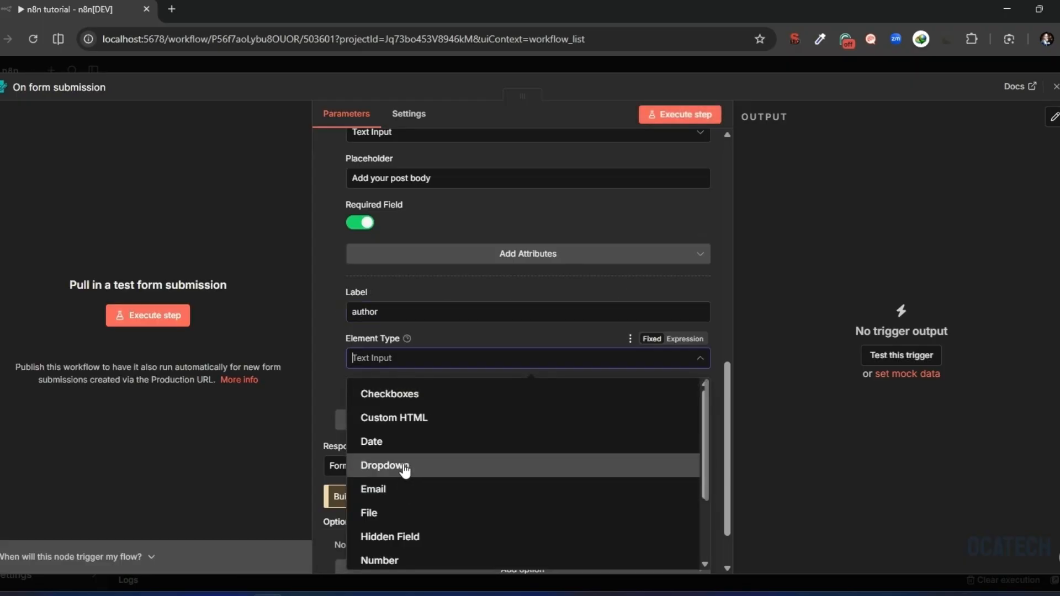
left_click(405, 469)
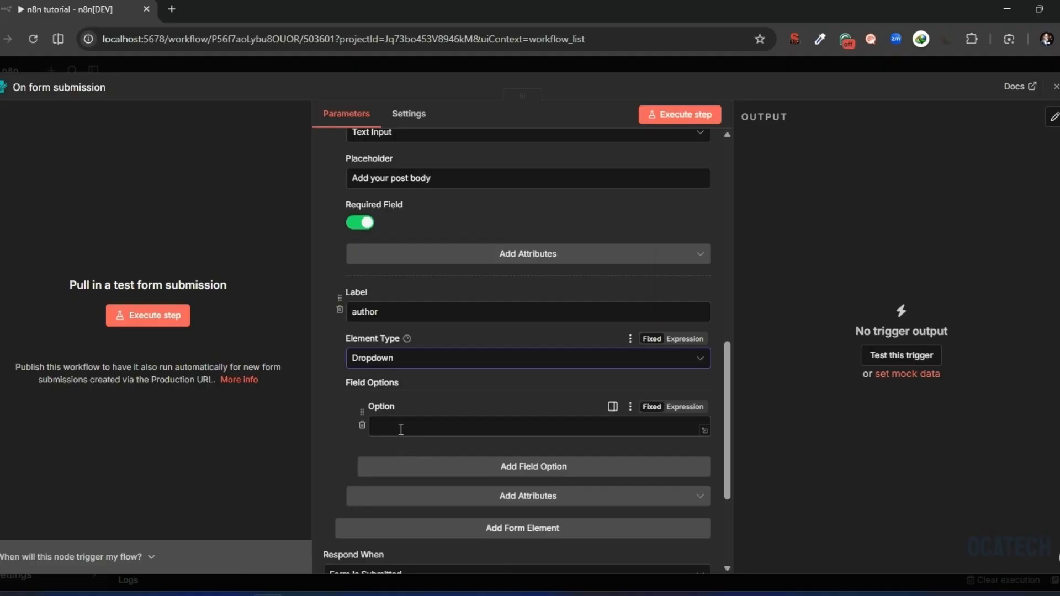
Step: Fill the author dropdown with four field options, each holding a different author's full name
left_click(400, 427)
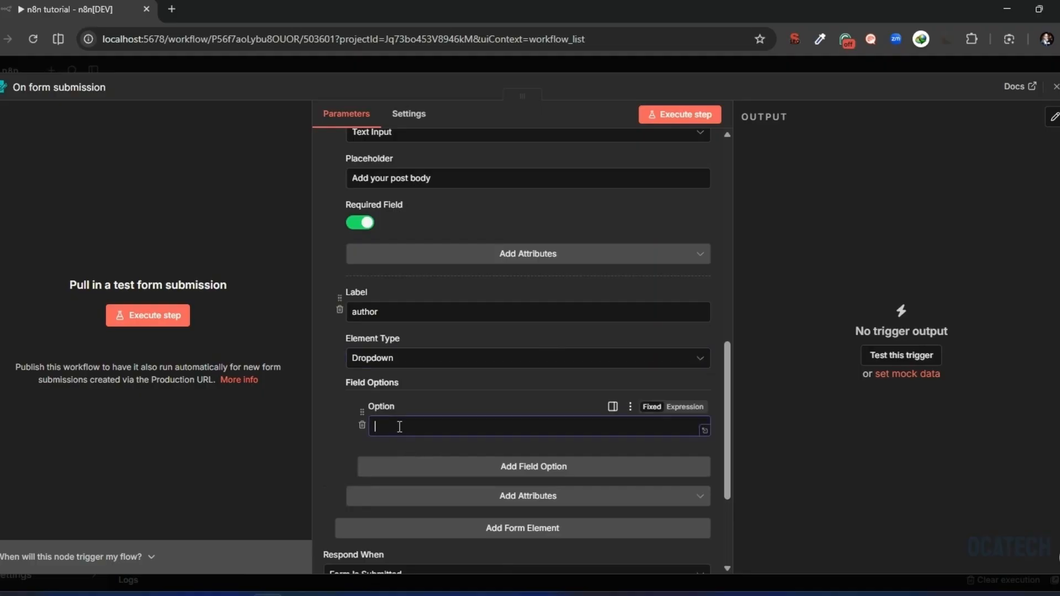
type("John Doe")
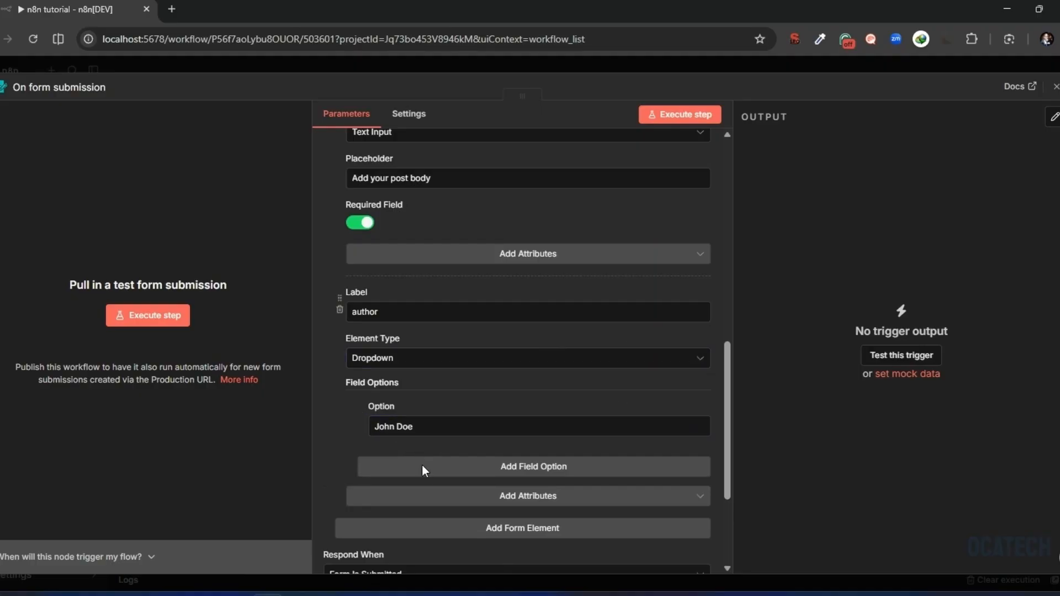
left_click(422, 466)
scroll(403, 475, "down", 3)
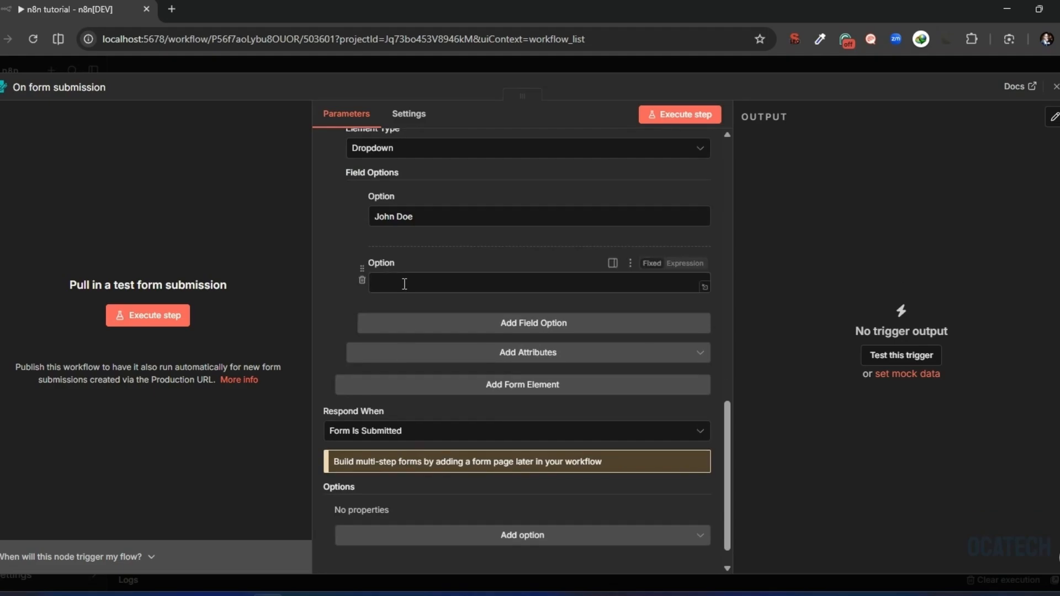
left_click(362, 280)
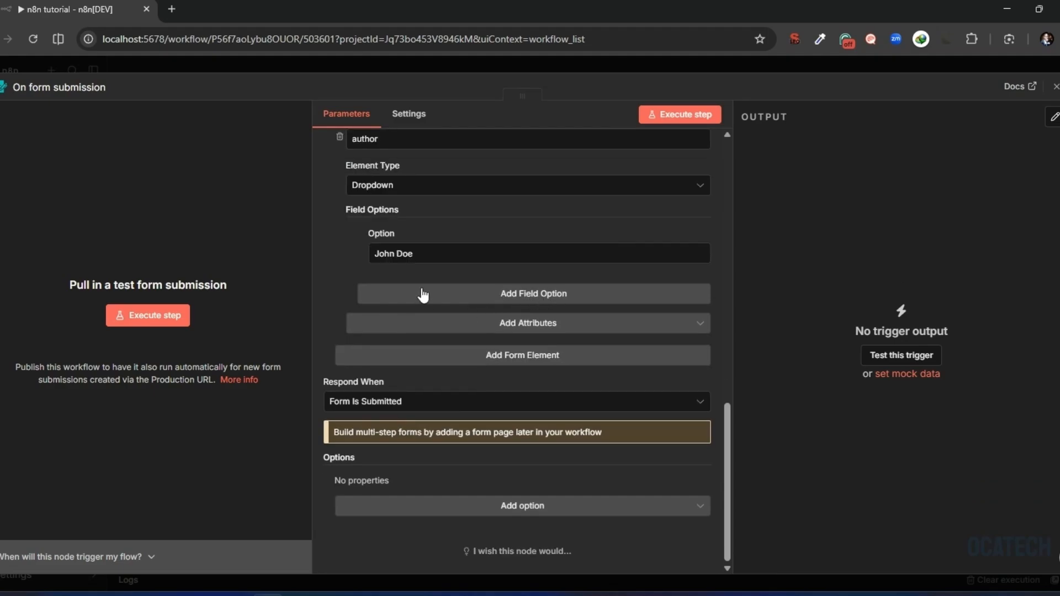
left_click(540, 293)
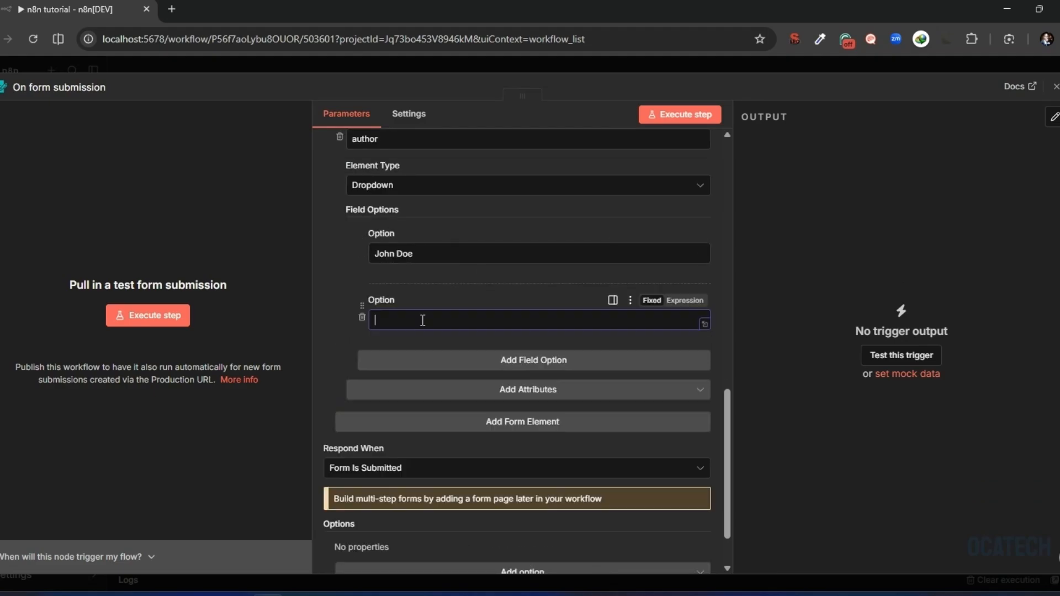
type("Jane Doe")
left_click(488, 364)
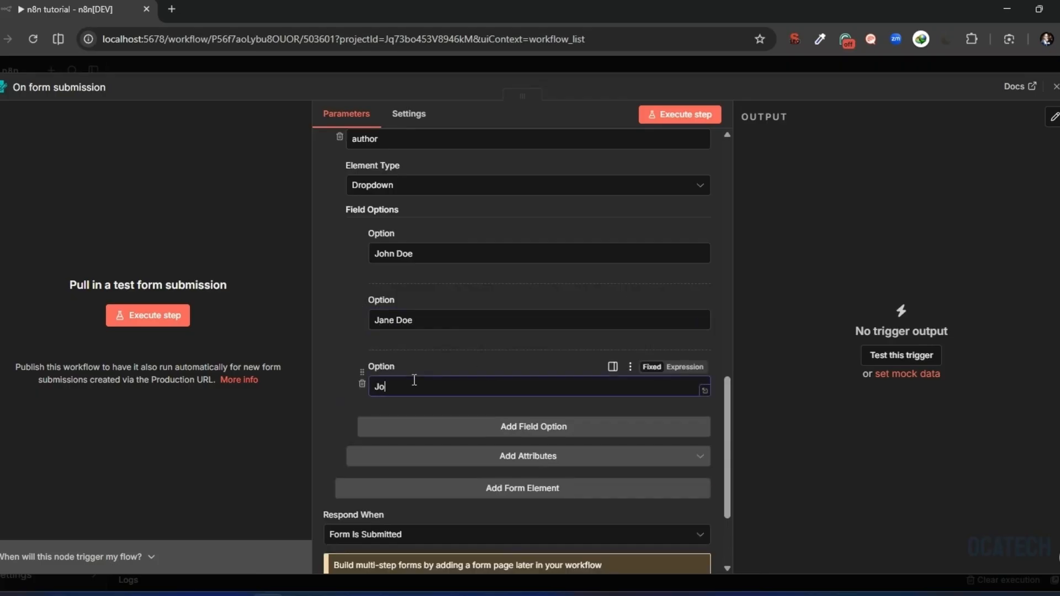
type("John Smith")
left_click(481, 425)
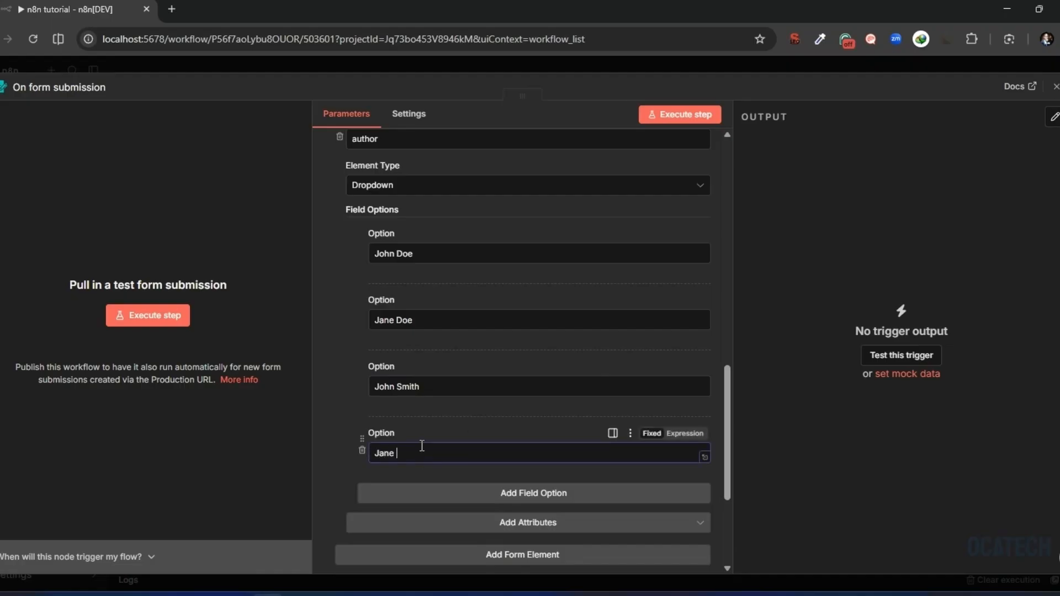
type("Jane Smith")
Step: Add the Required Field attribute to the author form element and turn it on
scroll(453, 409, "down", 2)
scroll(453, 408, "up", 5)
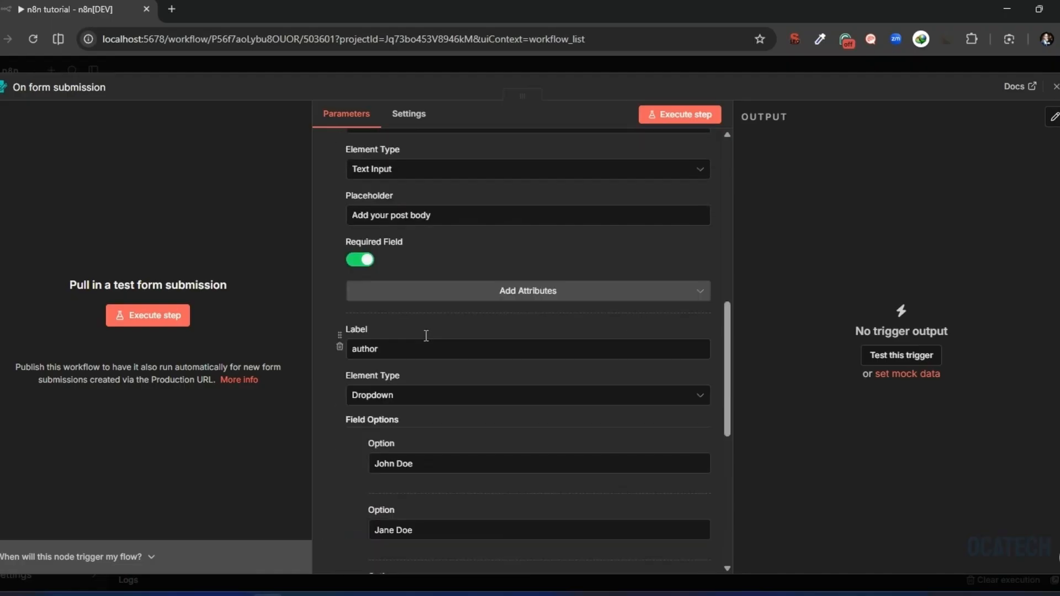
scroll(366, 428, "down", 5)
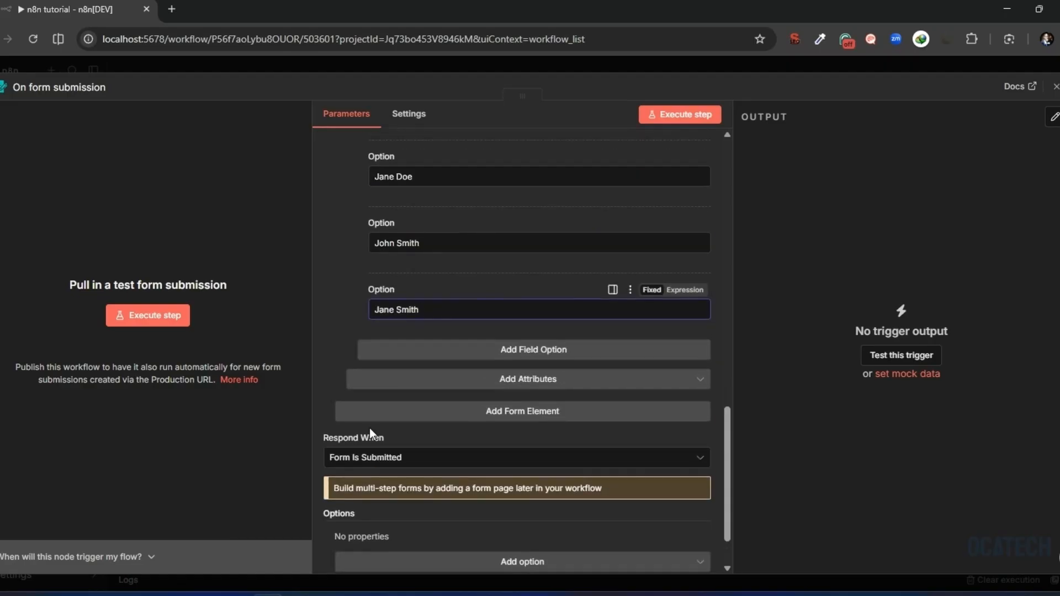
scroll(369, 429, "up", 1)
scroll(381, 278, "up", 3)
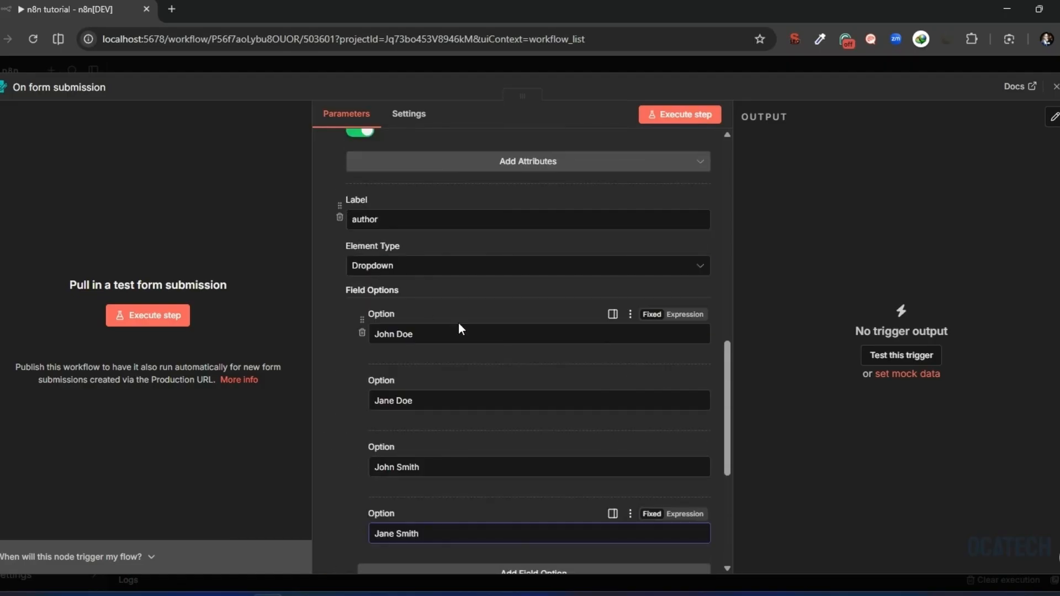
scroll(430, 461, "down", 1)
scroll(418, 475, "down", 2)
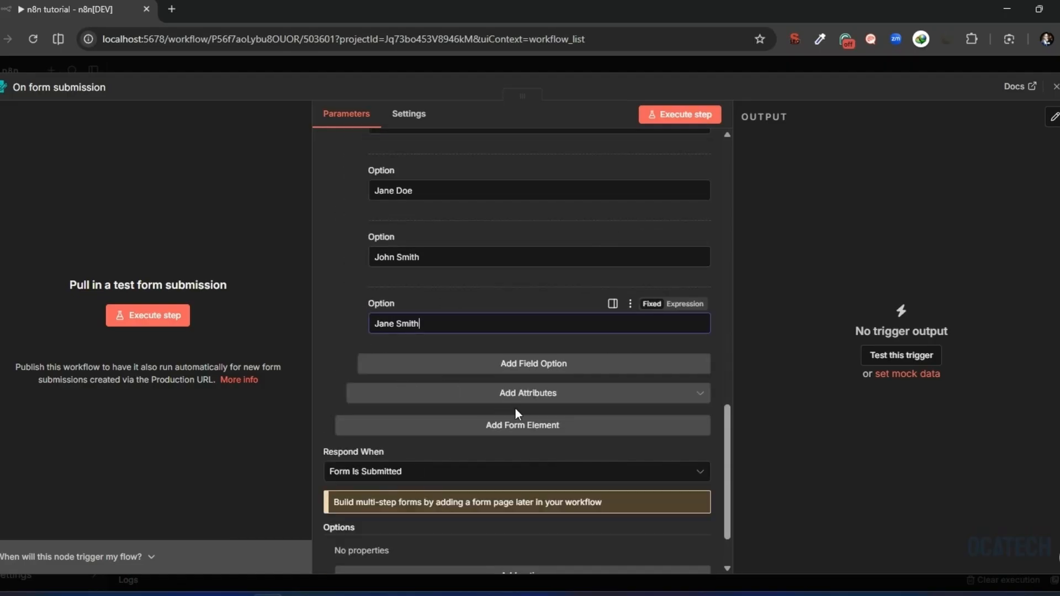
left_click(519, 392)
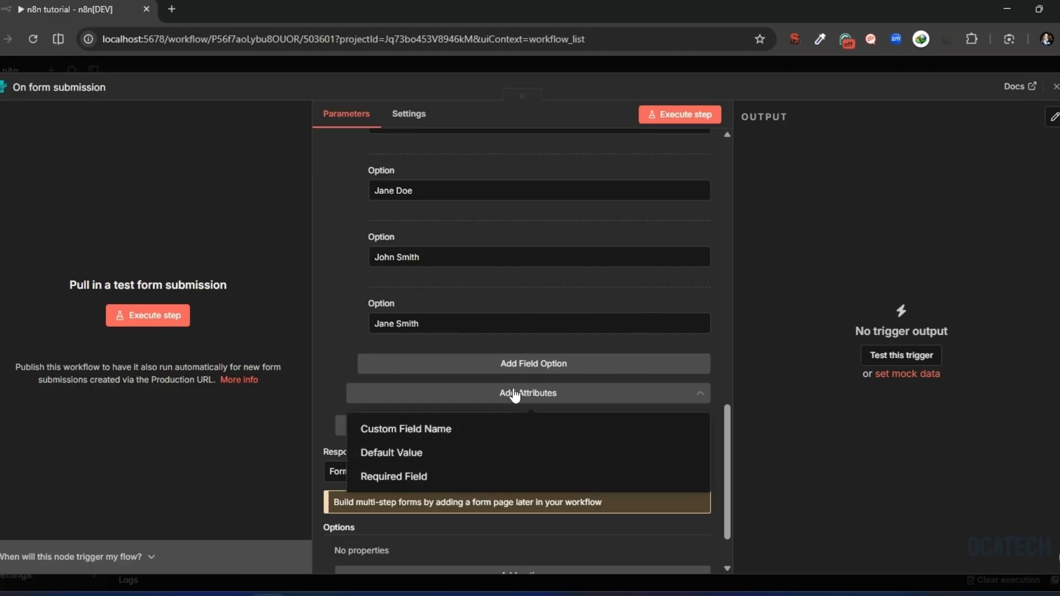
left_click(403, 479)
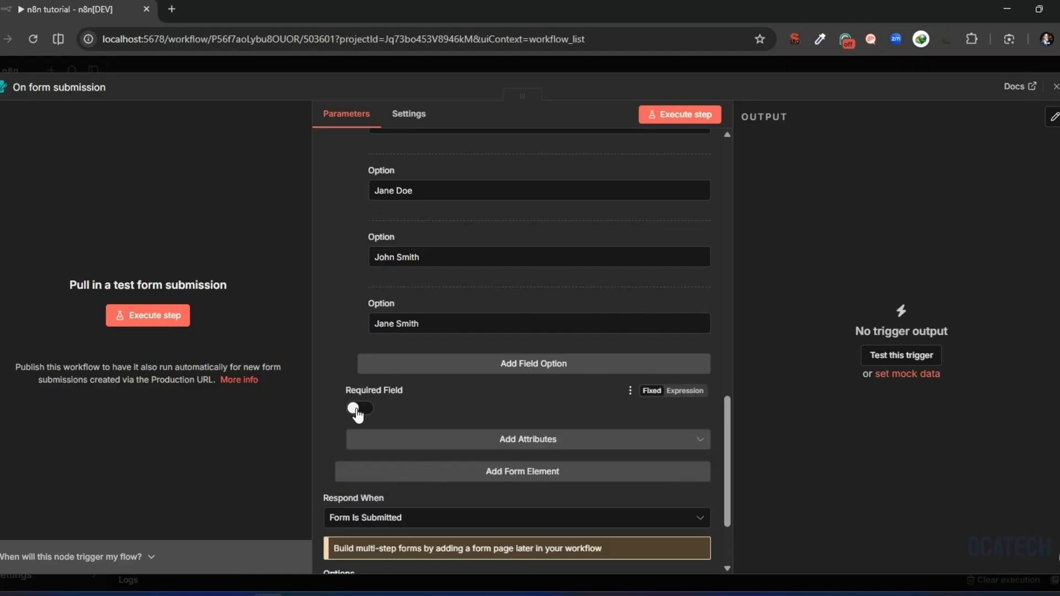
left_click(356, 410)
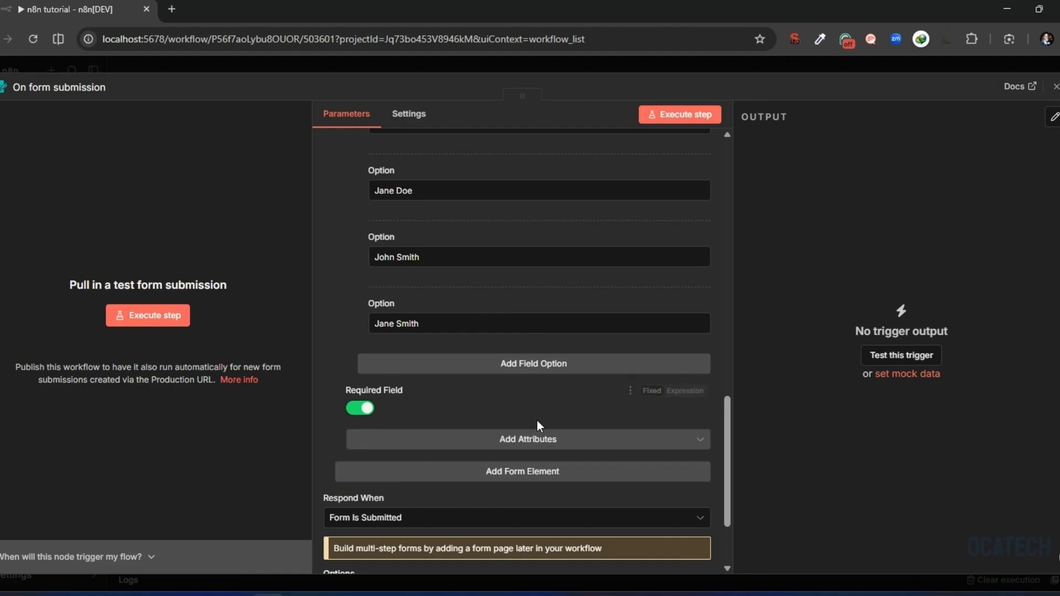
Step: Add a Default Value attribute to the author dropdown and set it to the second option's author name
left_click(510, 444)
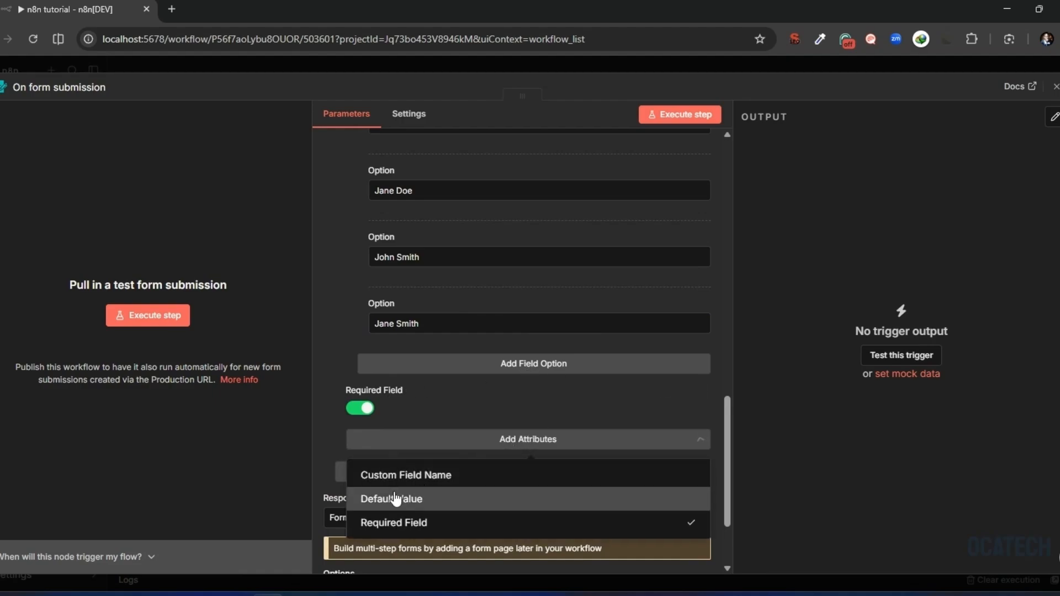
left_click(396, 505)
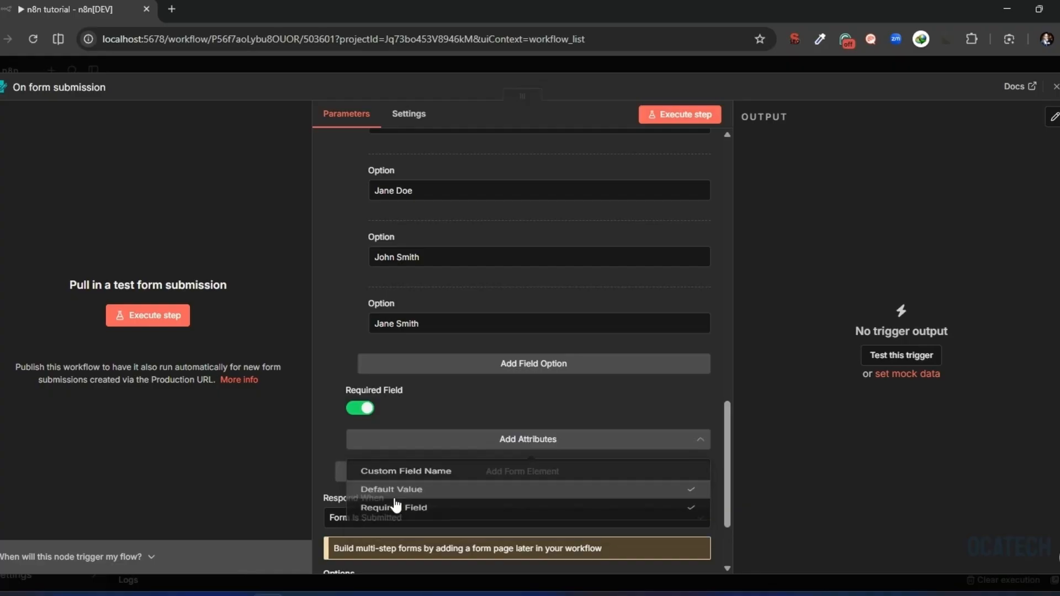
scroll(453, 390, "down", 1)
scroll(451, 383, "up", 5)
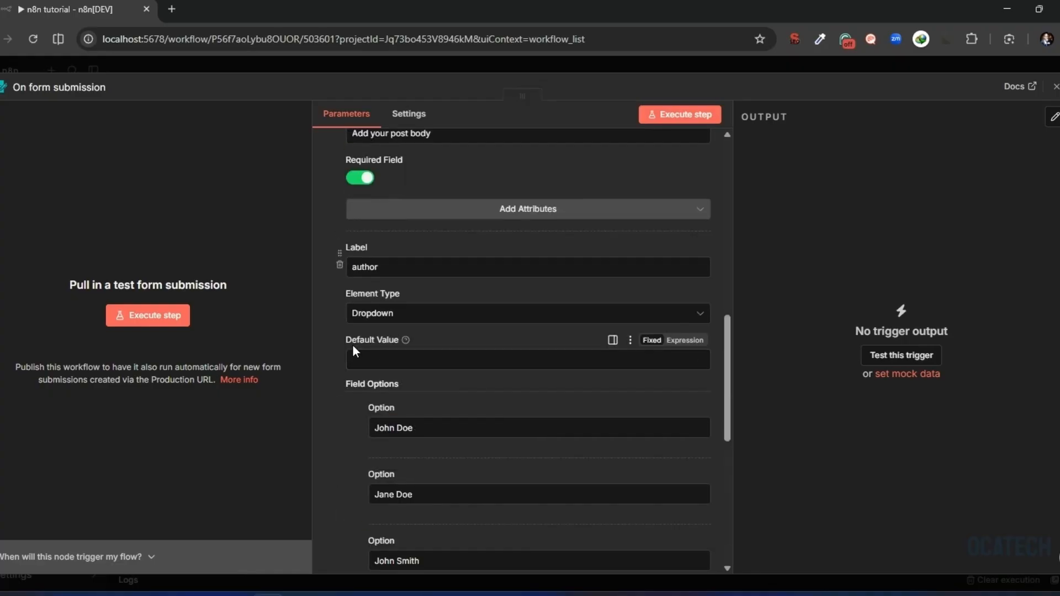
left_click(369, 359)
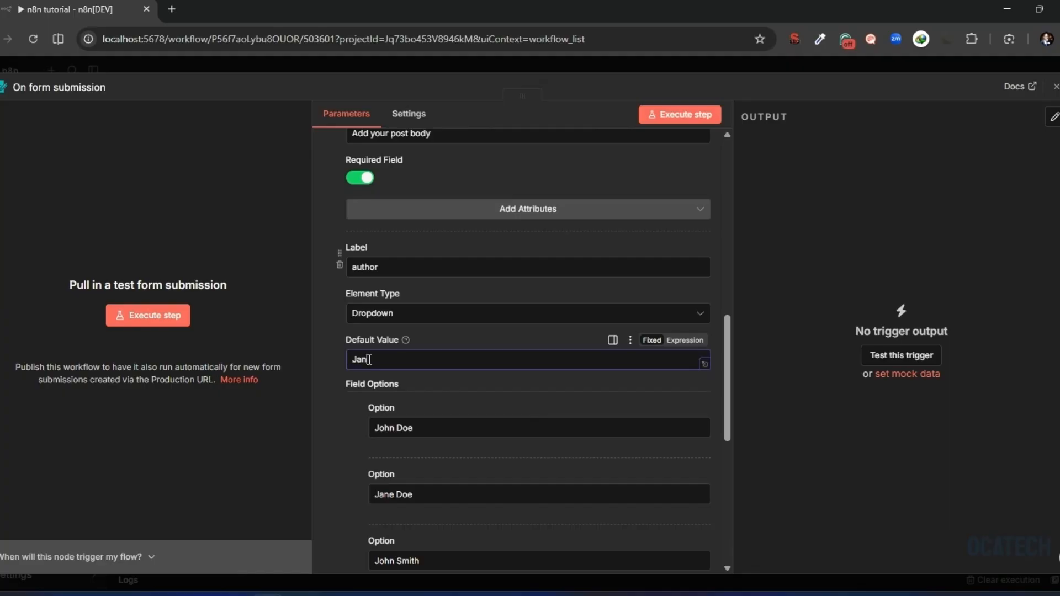
type("Jane Doe")
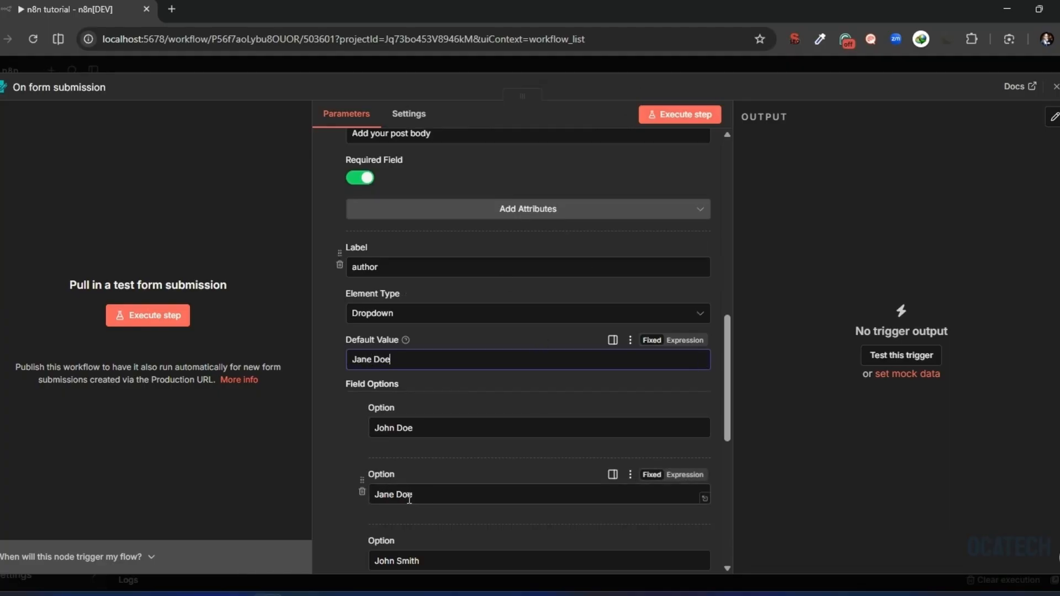
triple_click(354, 360)
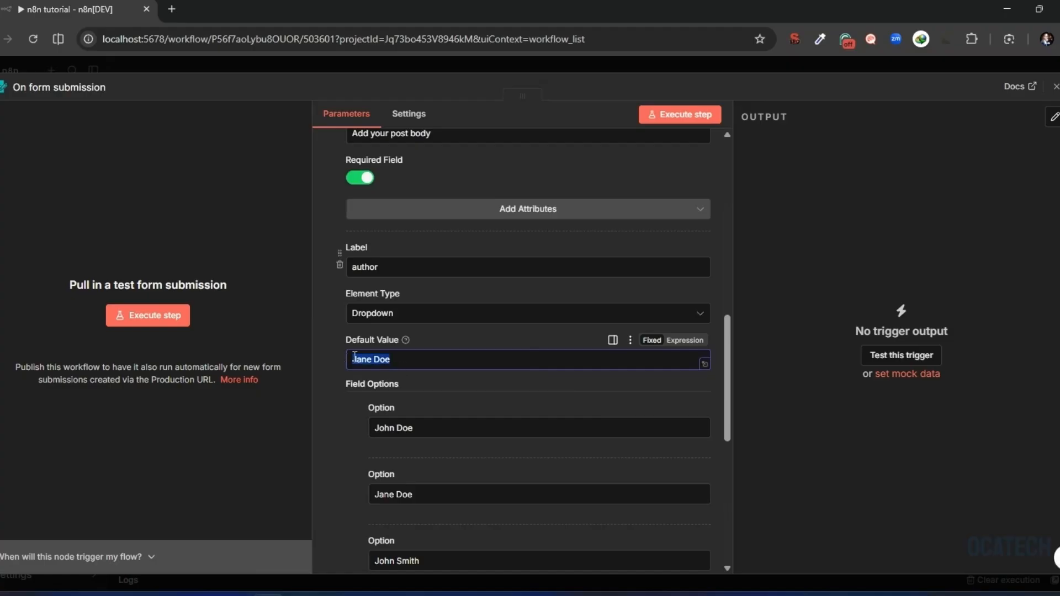
Step: Execute the form trigger step and check the heading, description and fields of the test form
scroll(359, 387, "down", 2)
scroll(367, 391, "up", 3)
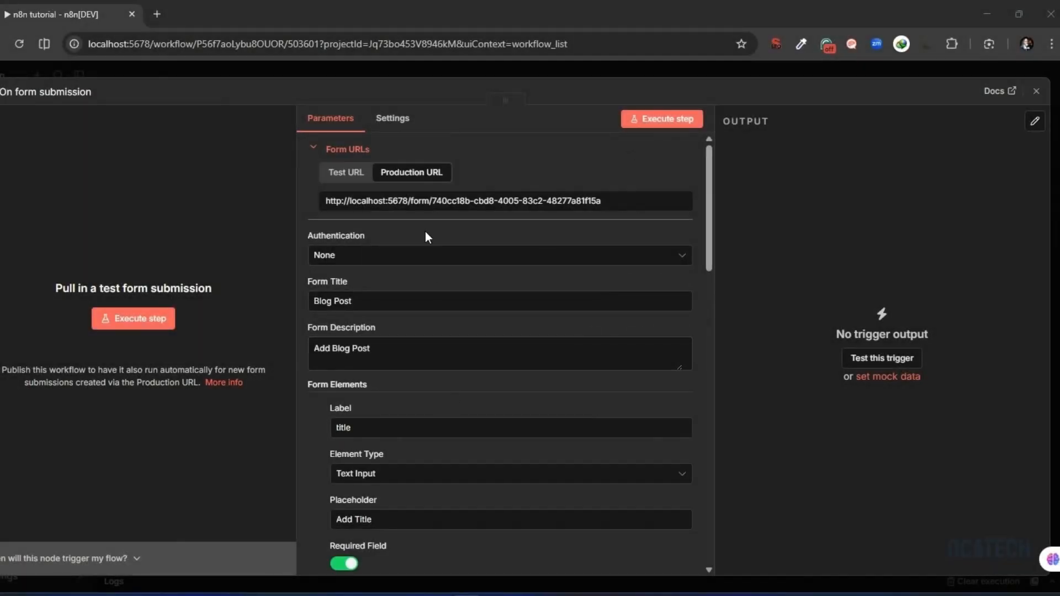
left_click(650, 123)
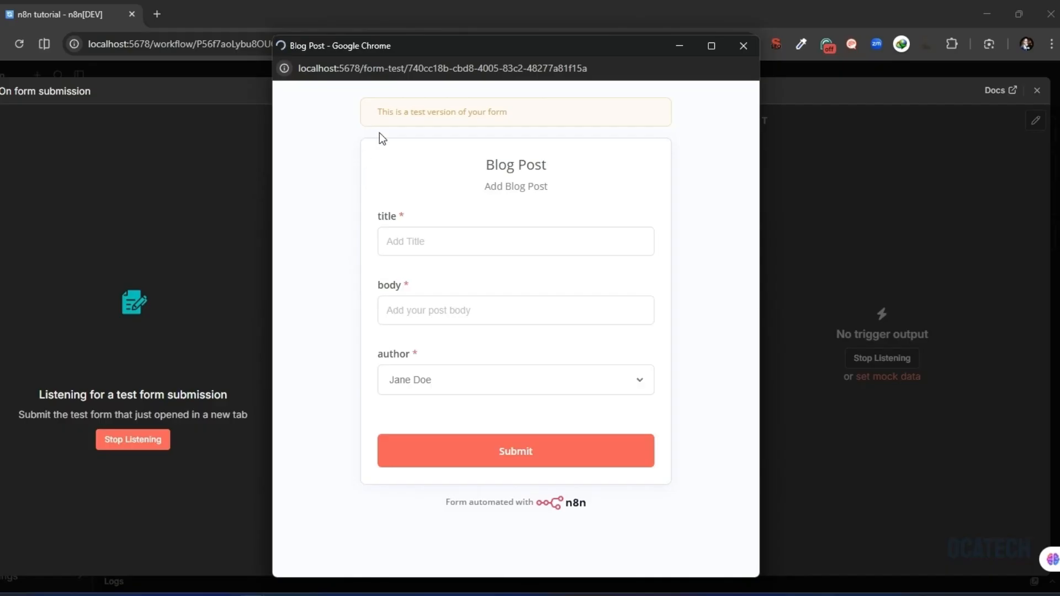
left_click_drag(559, 164, 451, 161)
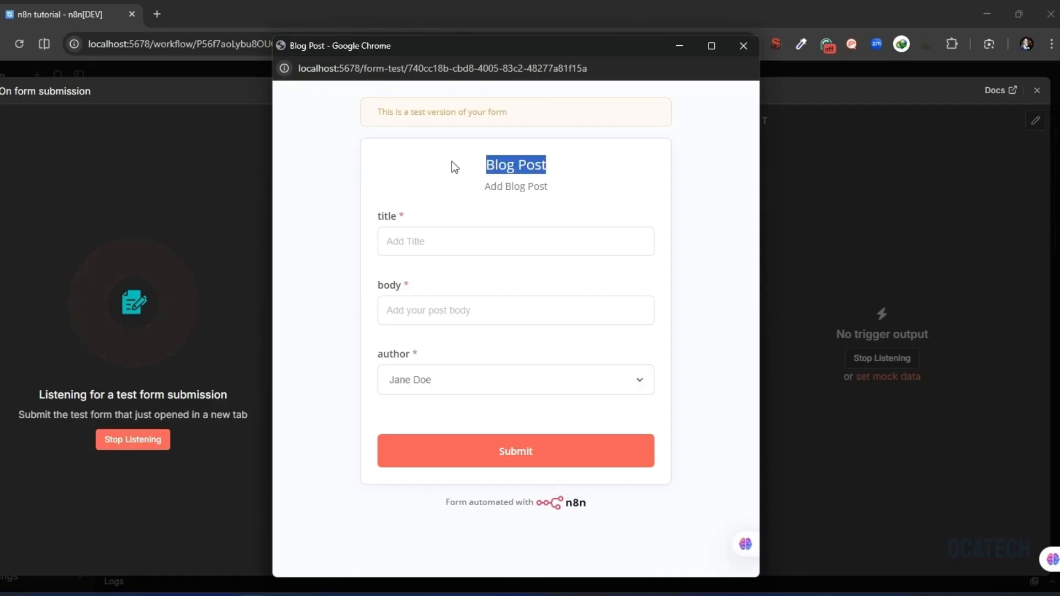
left_click(533, 188)
left_click_drag(562, 184, 473, 182)
left_click(394, 351)
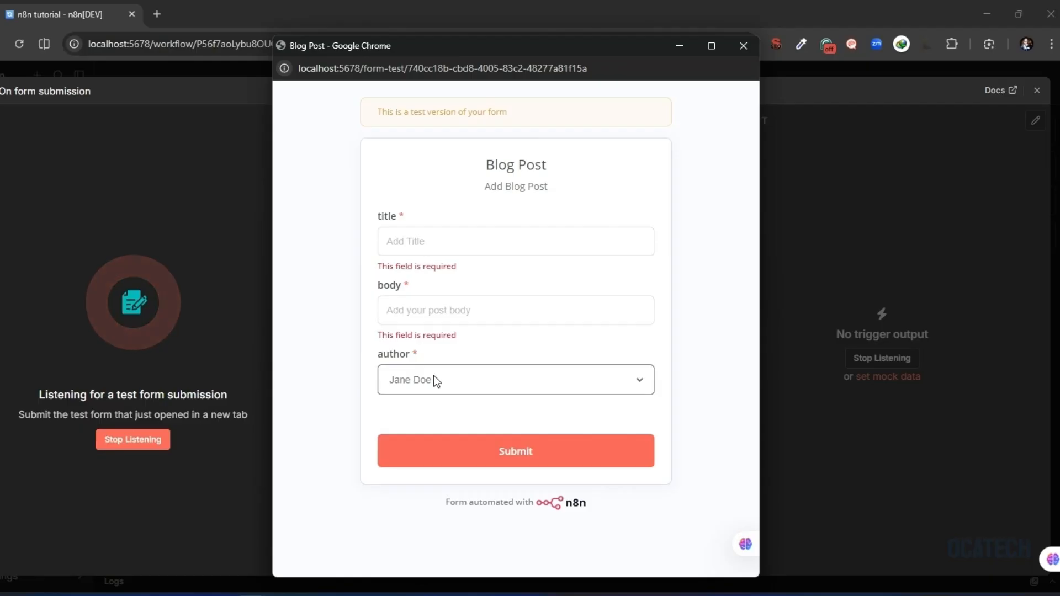
Step: Submit the test form with title "Post 1", body "This body Post 1" and the second author in the dropdown
left_click(436, 250)
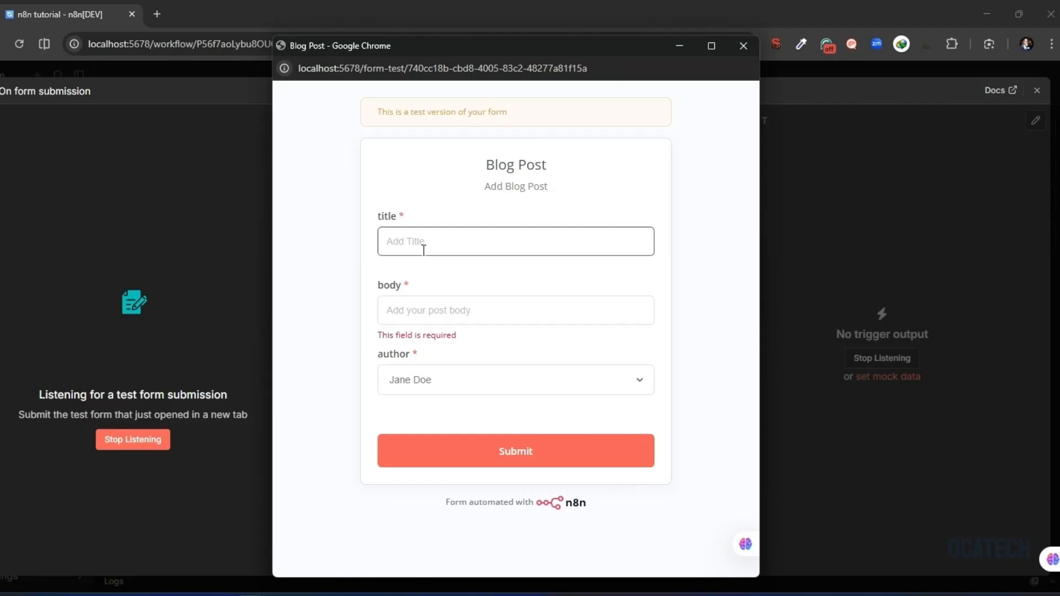
type("Post 1")
left_click(401, 313)
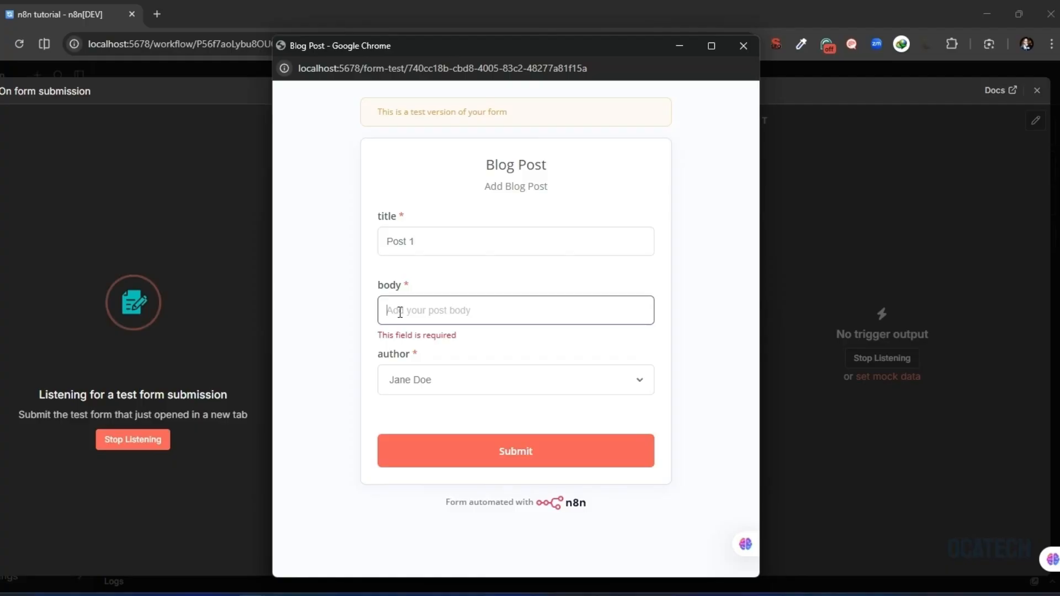
type("This b")
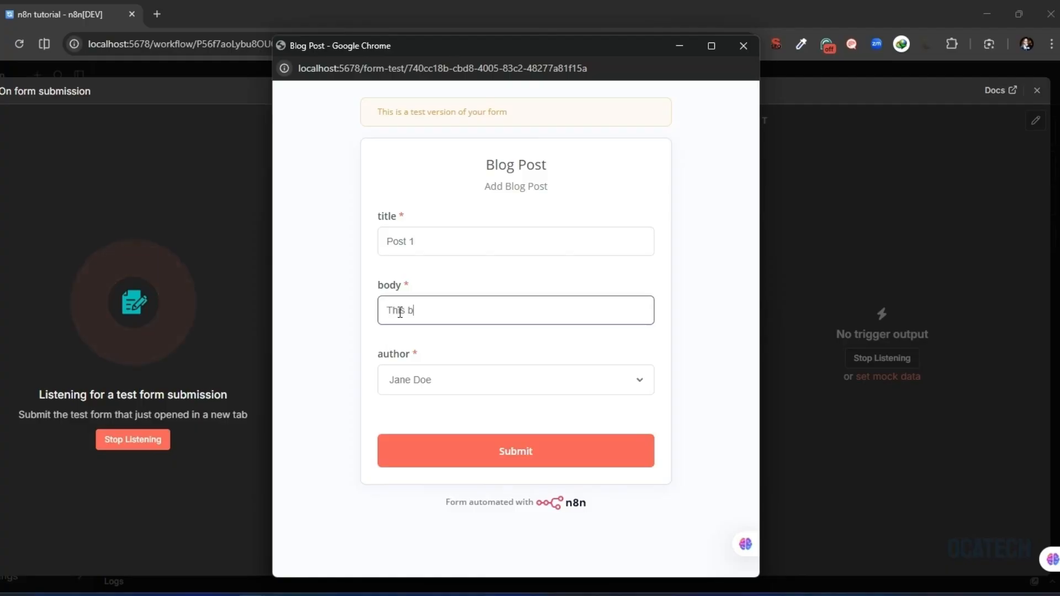
type("ody Post 1")
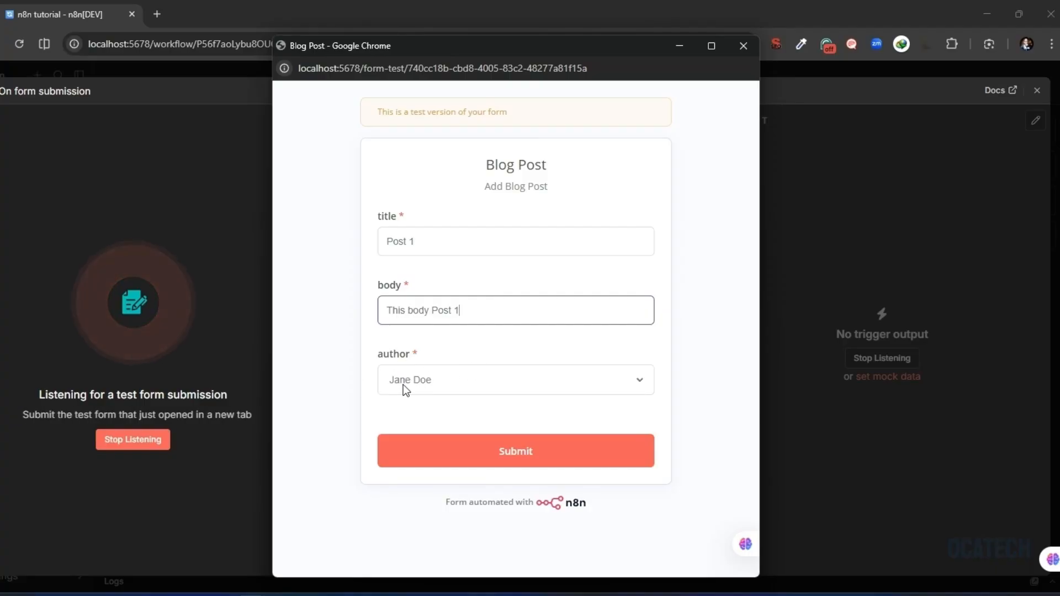
left_click(433, 368)
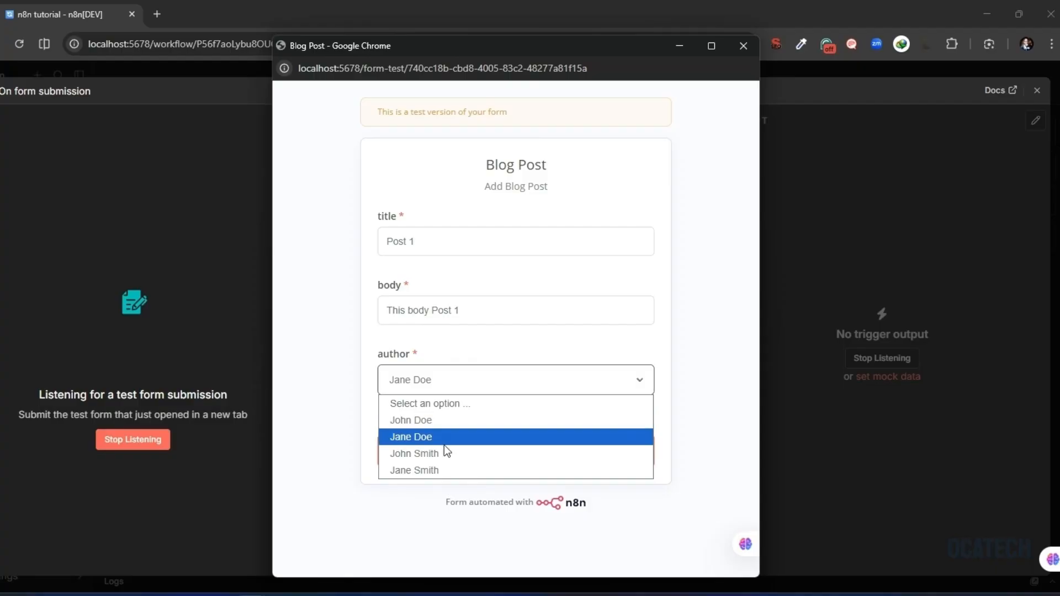
left_click(430, 441)
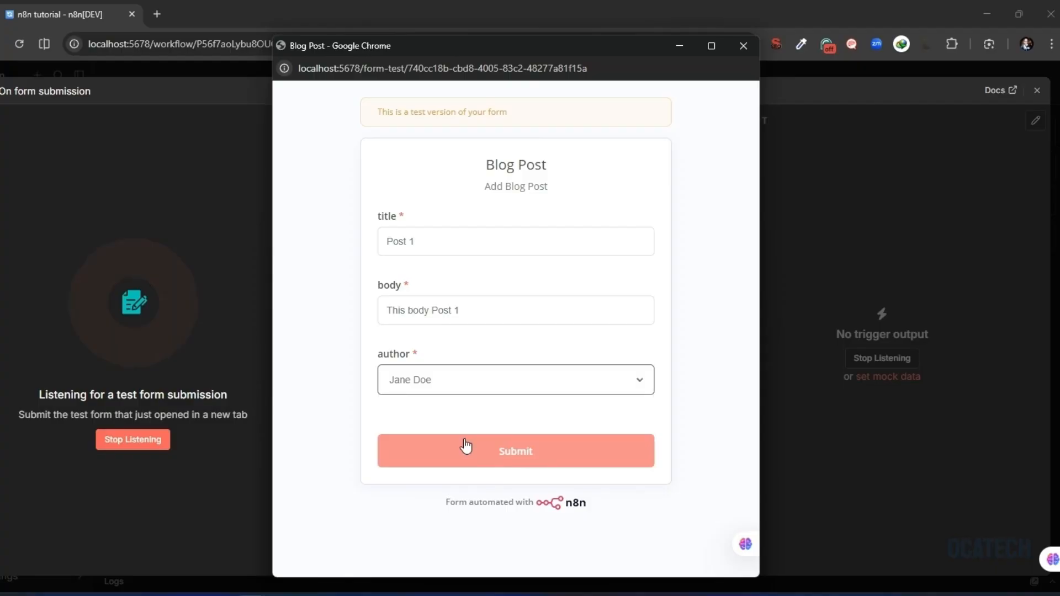
left_click(474, 454)
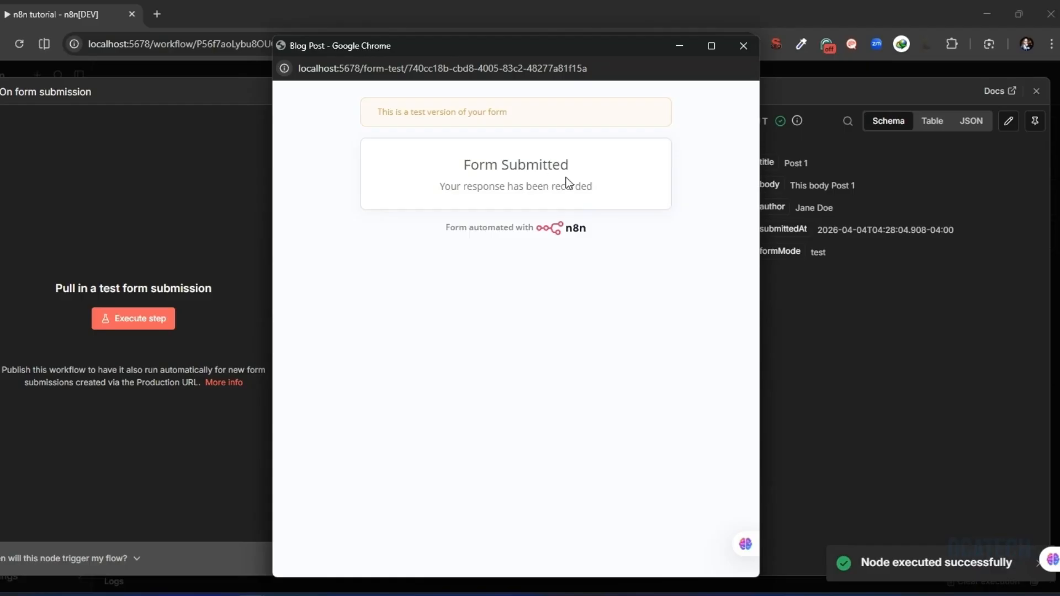
Step: Examine the form's submission confirmation and compare the trigger's output fields with the configured form elements
left_click_drag(600, 191, 457, 191)
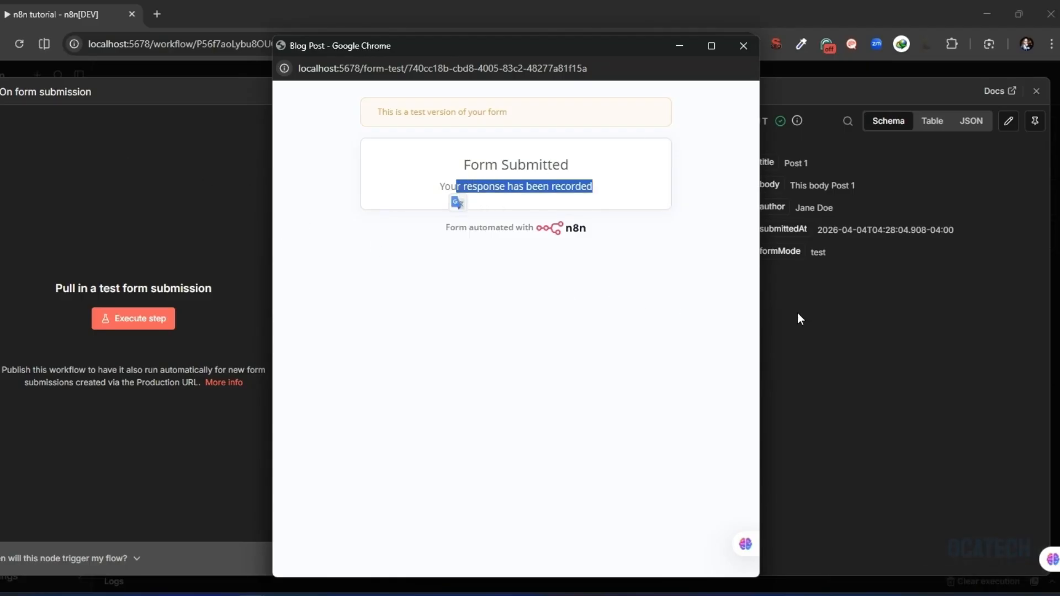
left_click(837, 318)
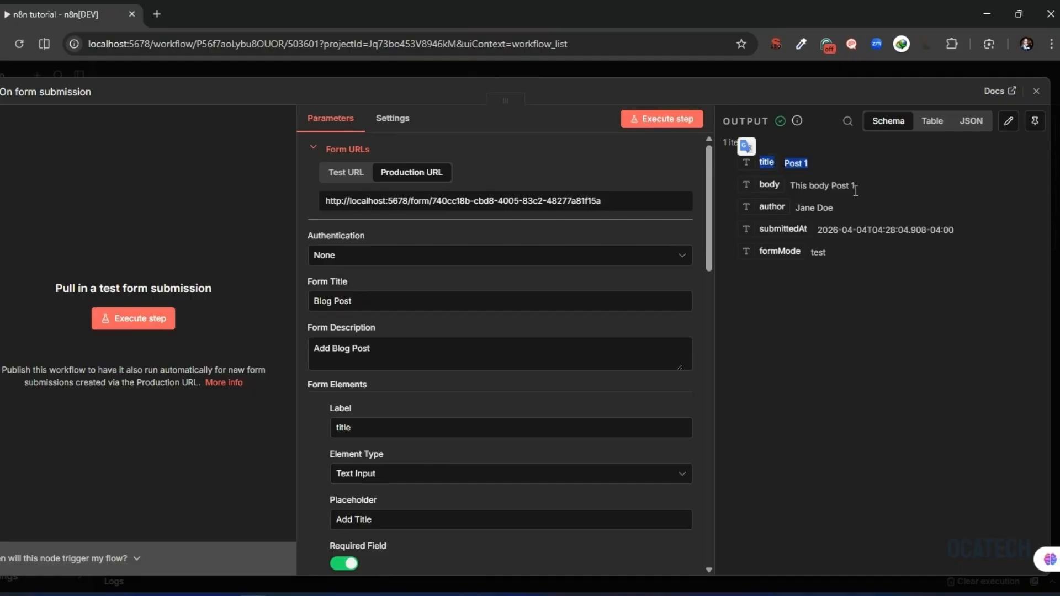
triple_click(750, 184)
left_click_drag(835, 209, 757, 185)
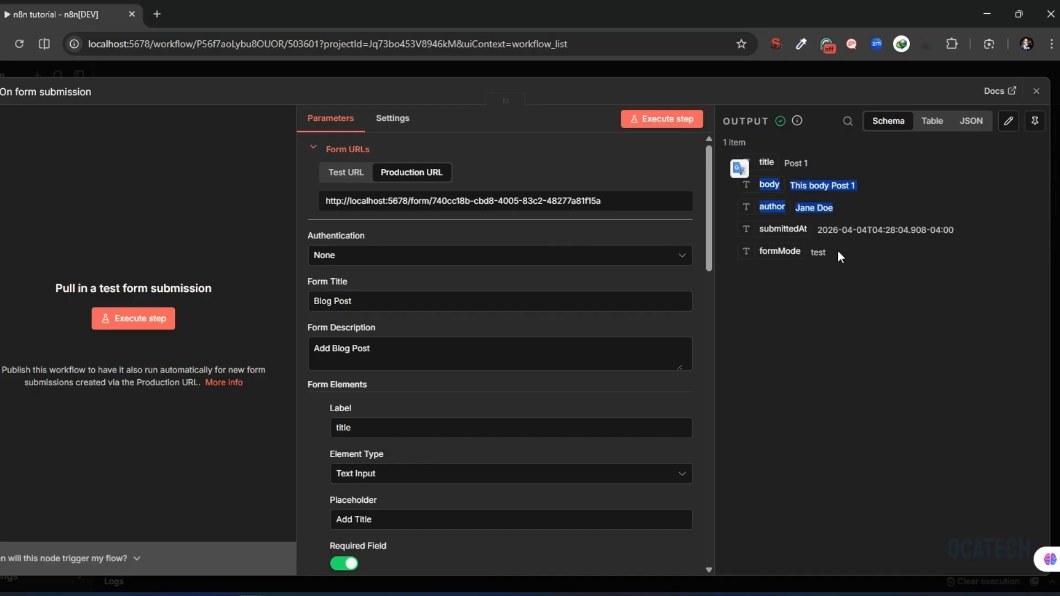
left_click_drag(963, 232, 940, 231)
scroll(356, 427, "down", 1)
scroll(356, 428, "down", 12)
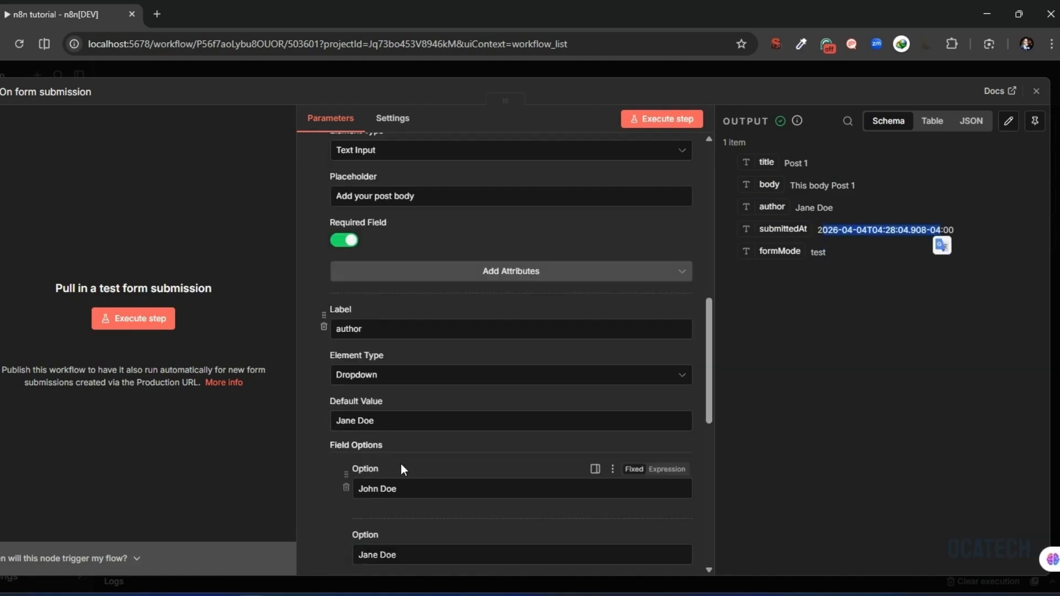
left_click_drag(804, 253, 749, 174)
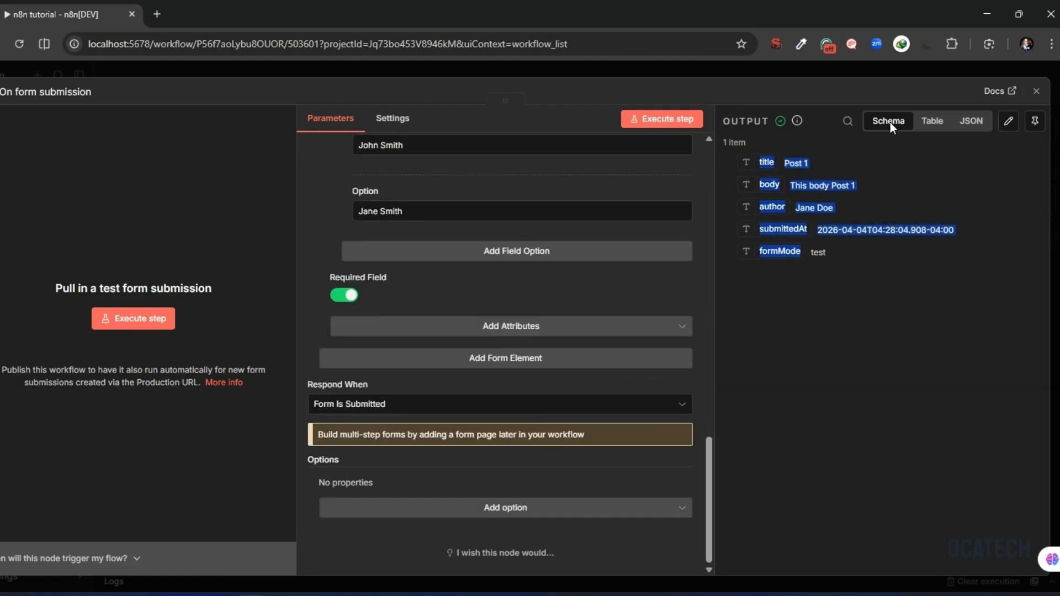
Step: Place the form submission trigger ahead of the HTTP Request node and connect its output to that node's input
left_click(1036, 93)
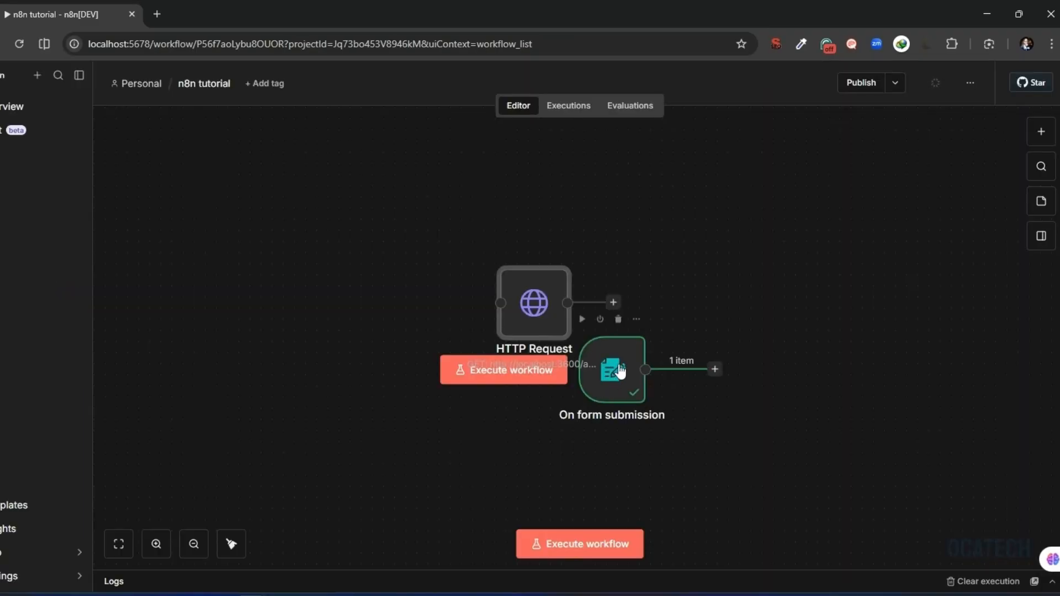
left_click_drag(627, 364, 360, 286)
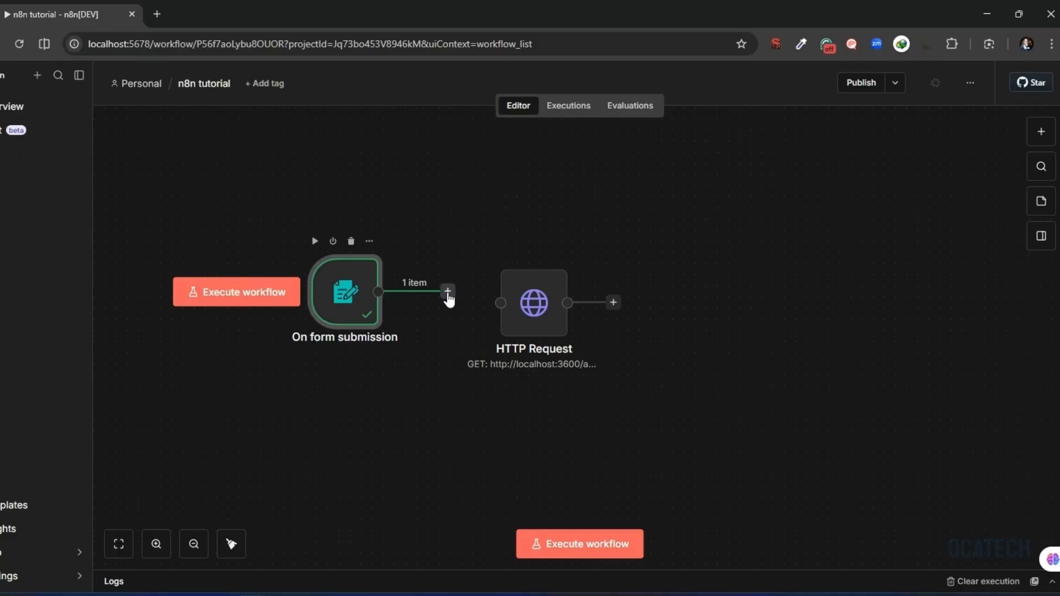
left_click_drag(448, 298, 501, 303)
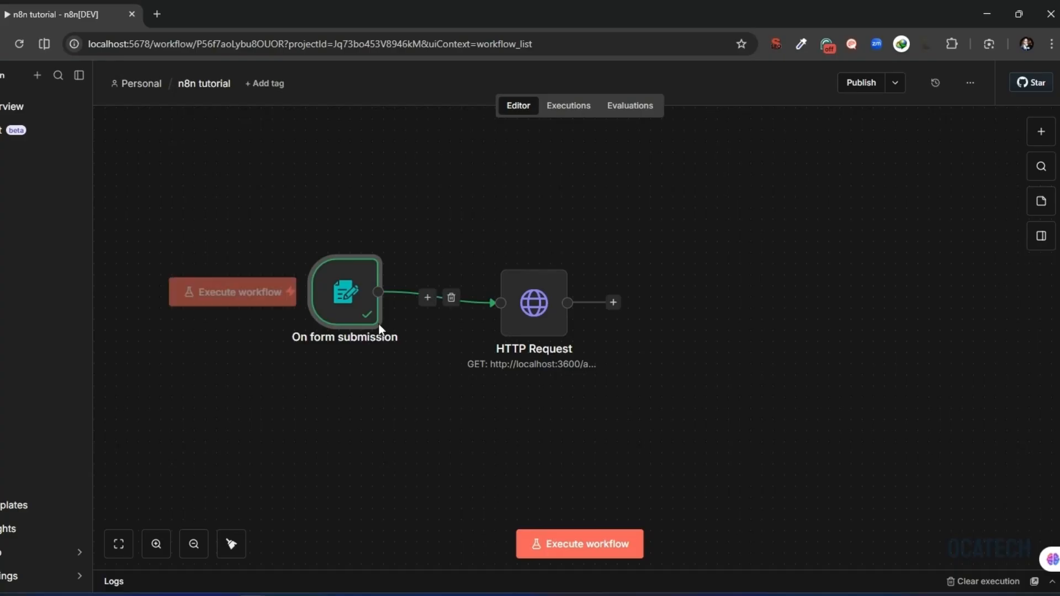
Step: Open the HTTP Request node and show the incoming form submission data as JSON
left_click(533, 307)
double_click(533, 307)
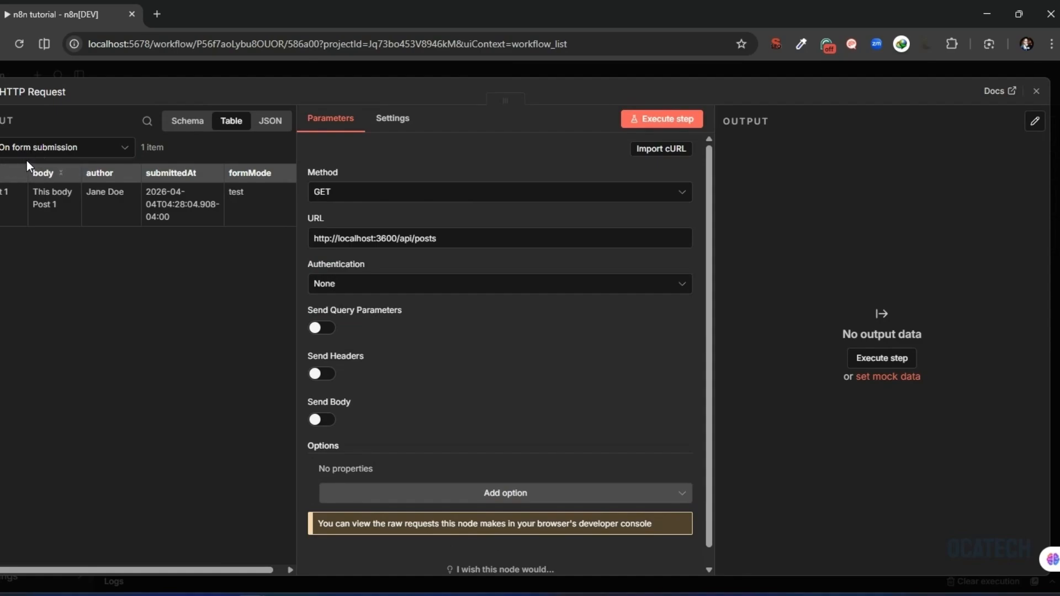
left_click(266, 126)
left_click_drag(33, 271, 2, 204)
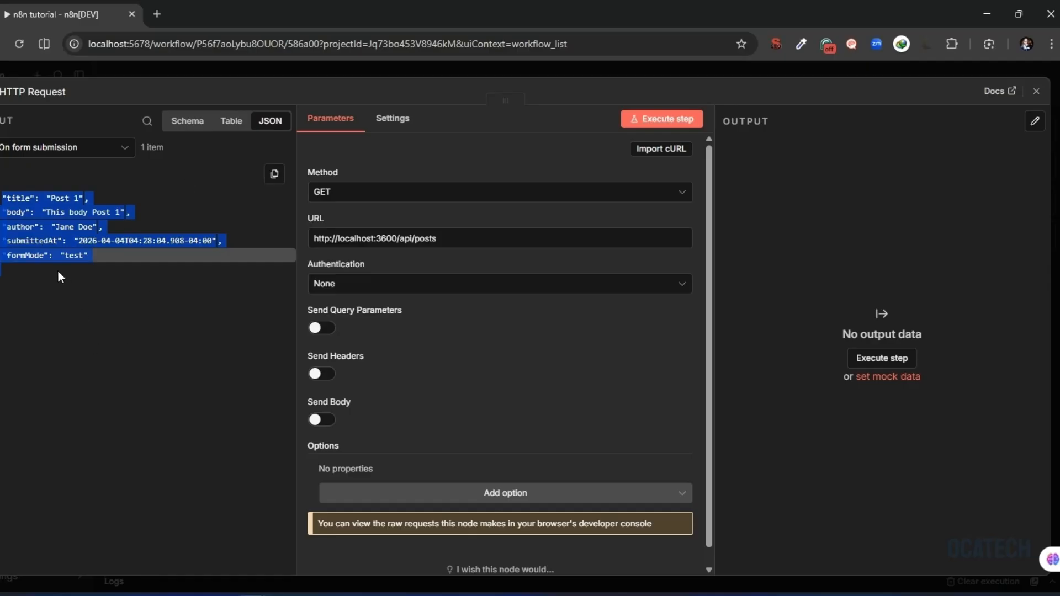
Step: Switch to MongoDB Compass, rerun the query on the postdb posts collection, inspect the stored document's fields and return to n8n
key("alt+Tab")
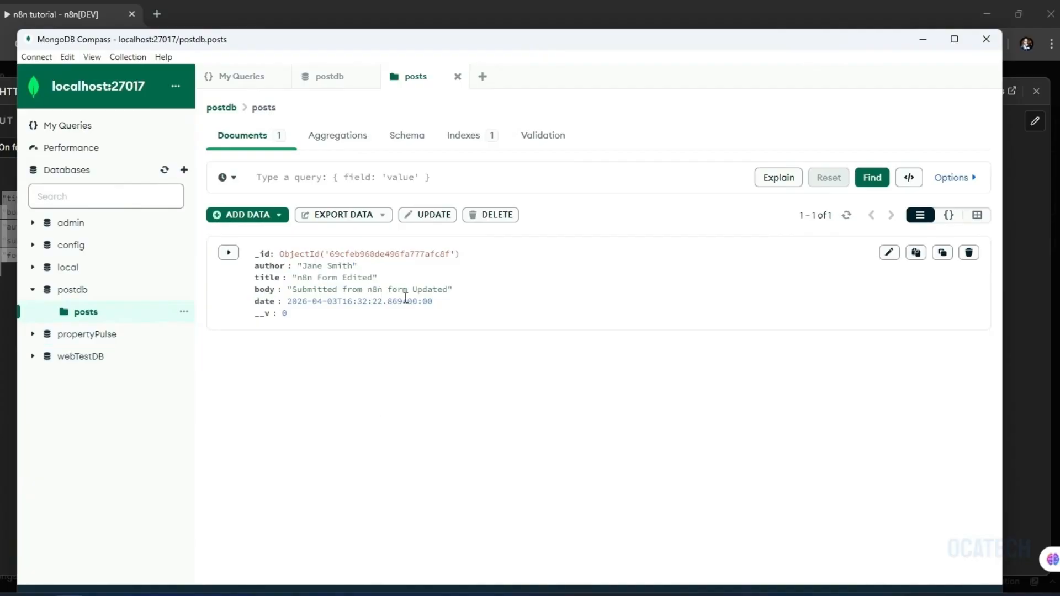
left_click(873, 181)
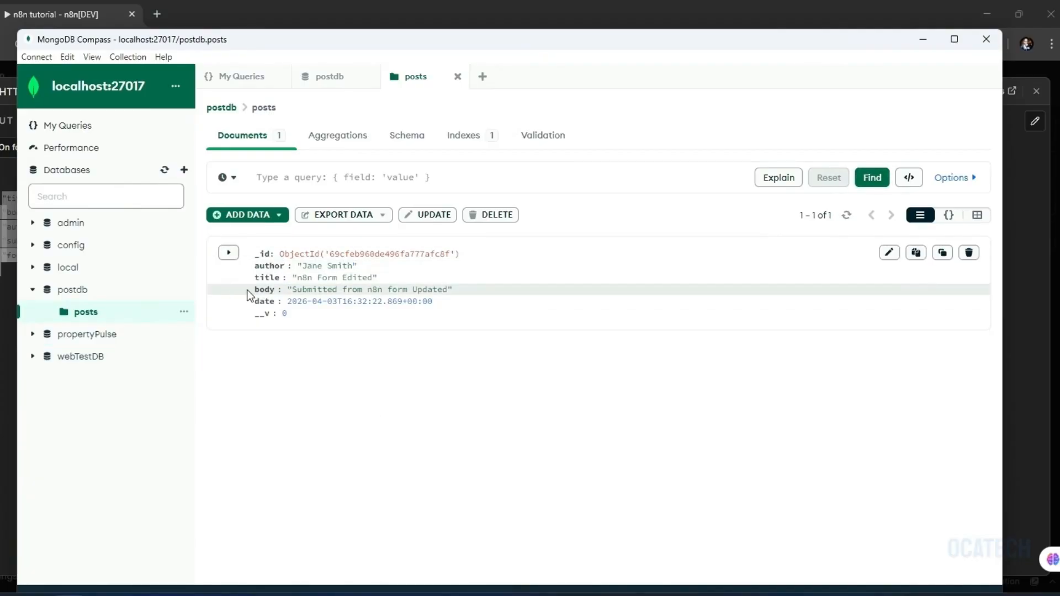
left_click_drag(305, 307, 237, 254)
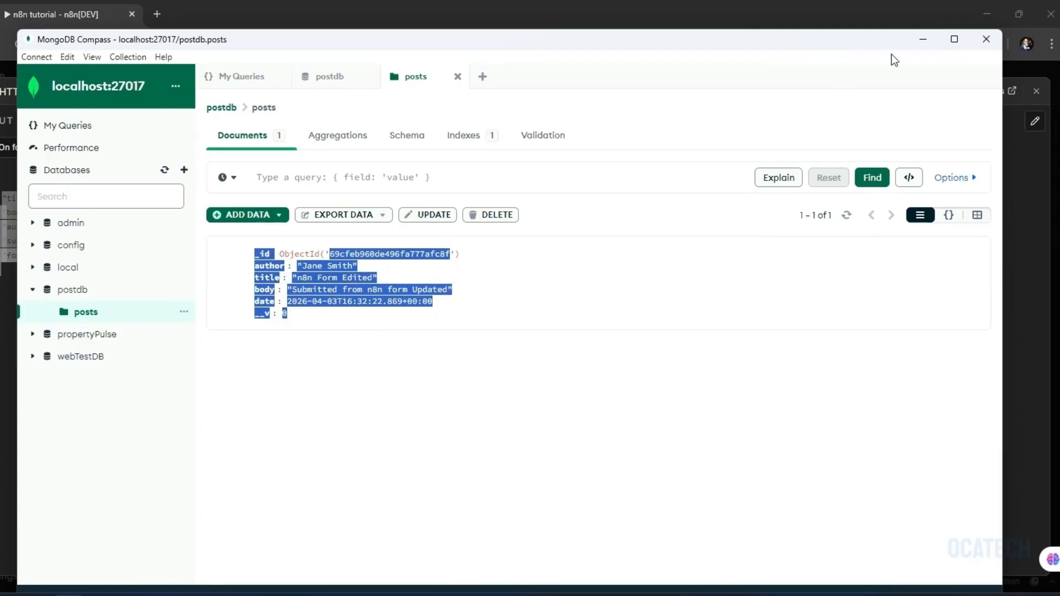
left_click(921, 40)
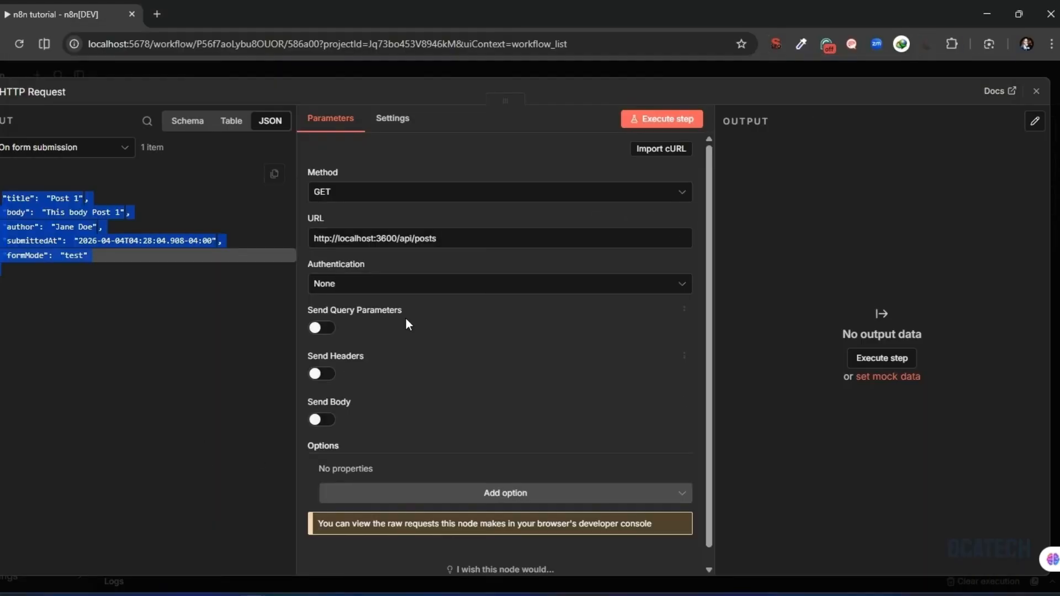
Step: Set the HTTP Request method to POST and check its URL and authentication settings
left_click(331, 196)
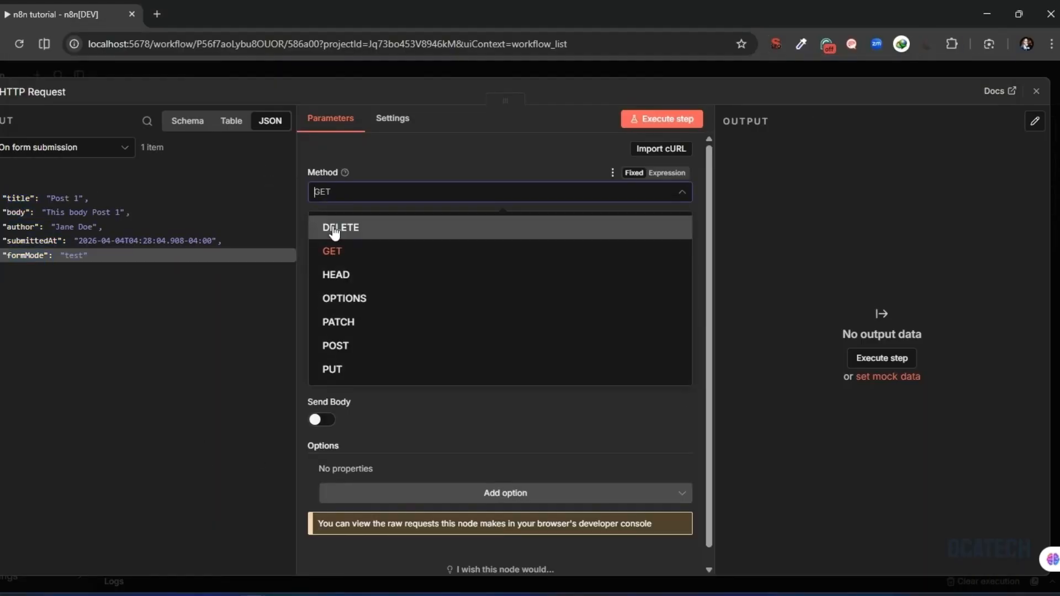
left_click(347, 349)
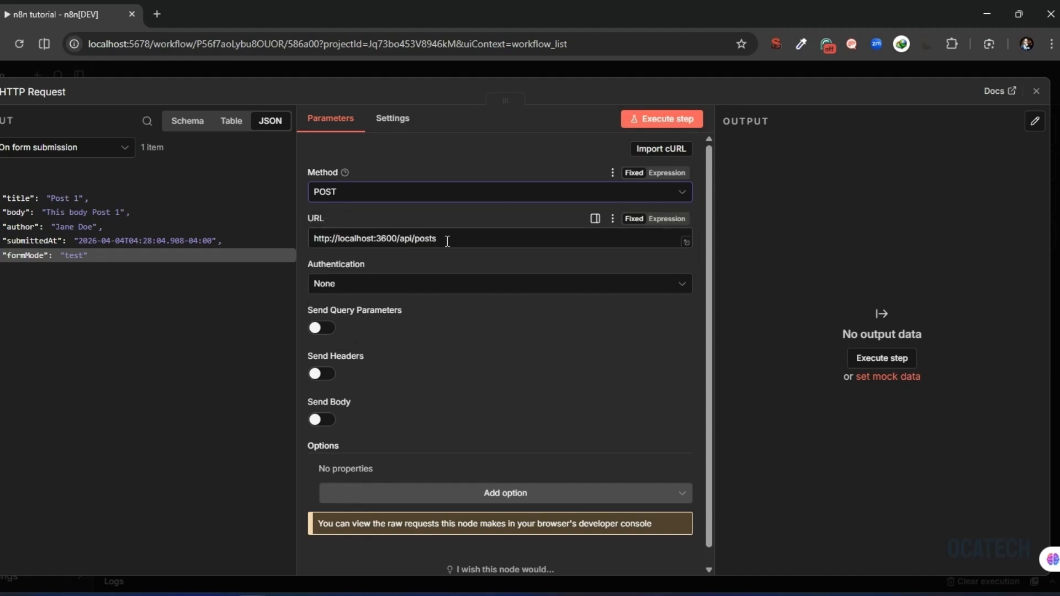
left_click_drag(447, 242, 302, 242)
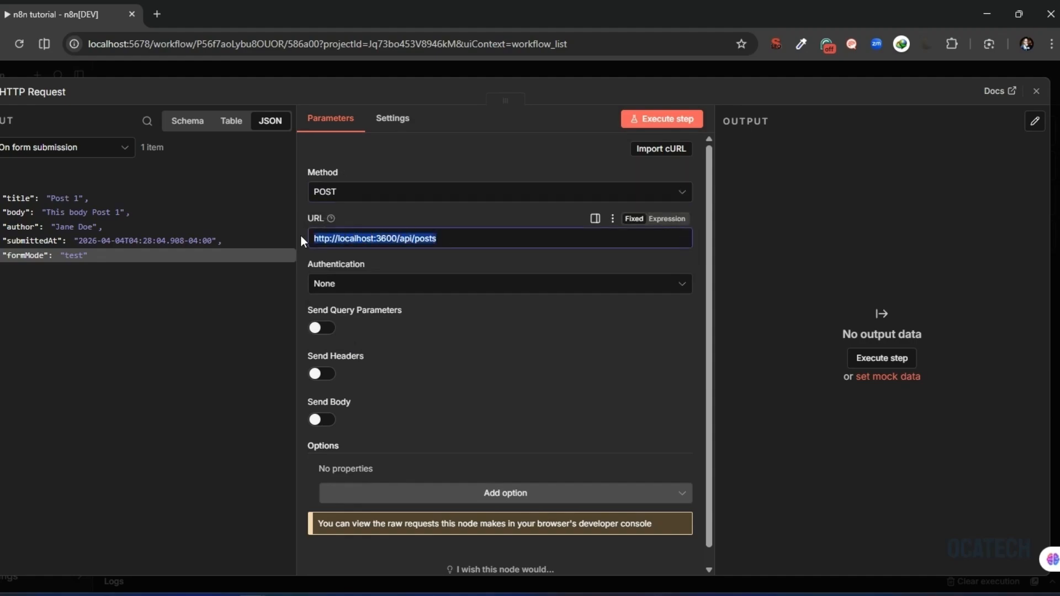
left_click(348, 283)
left_click(348, 283)
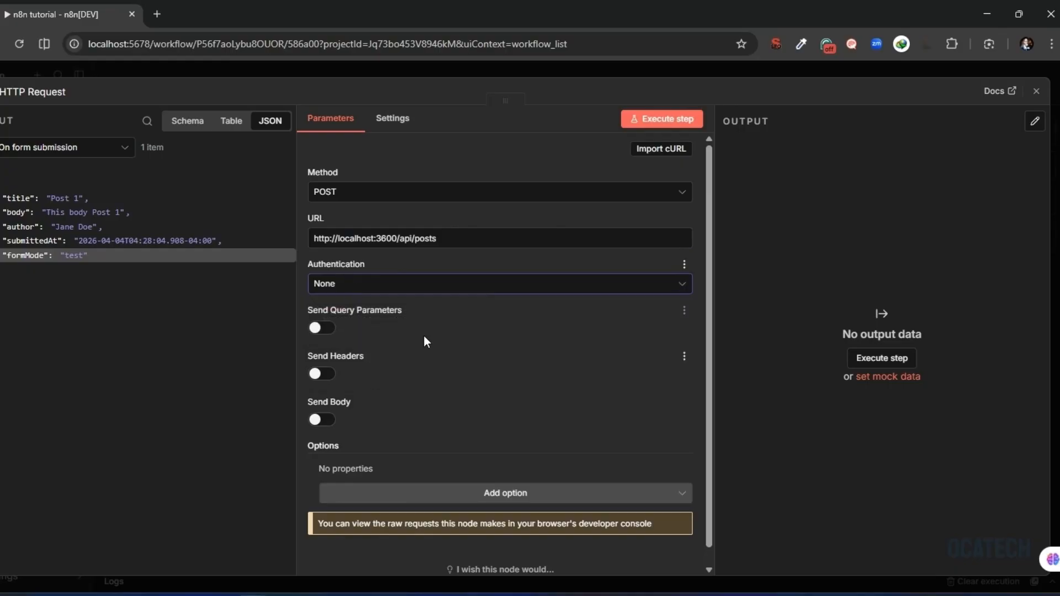
scroll(386, 331, "down", 1)
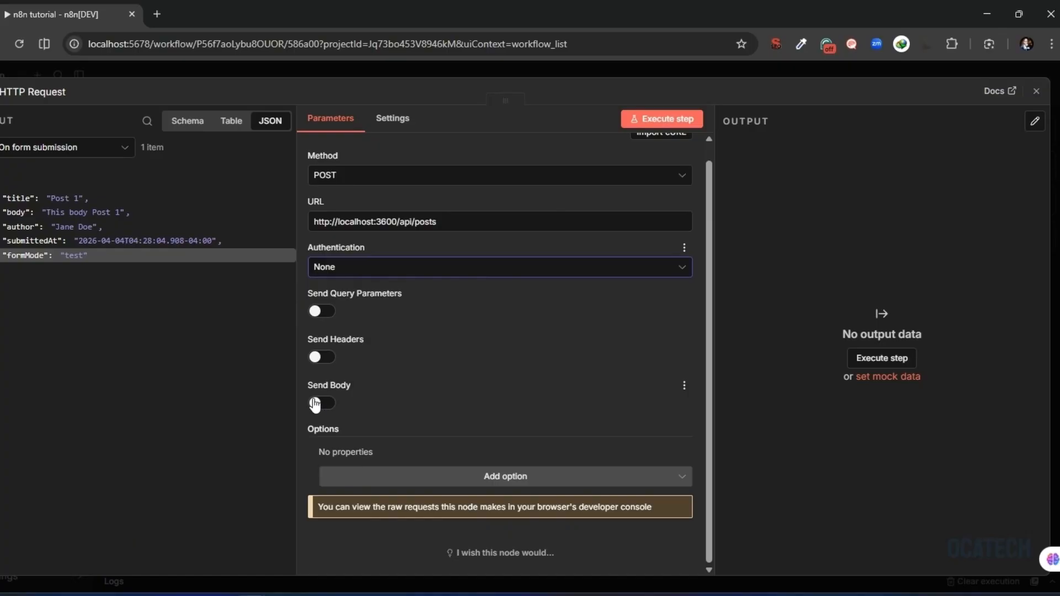
Step: Turn on Send Body for the request and choose JSON as the body content type
left_click_drag(91, 269, 6, 198)
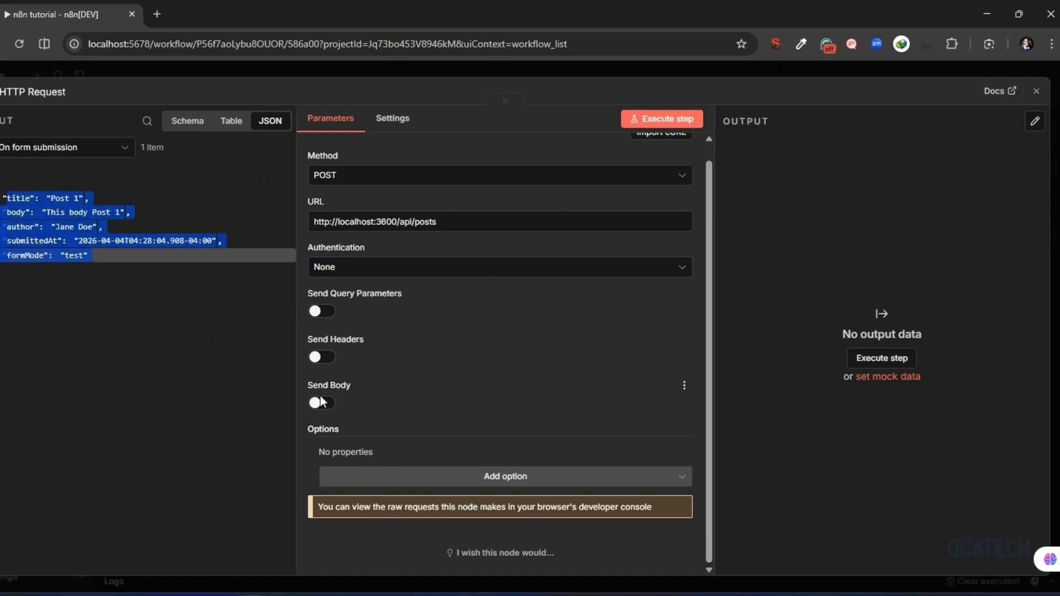
left_click(323, 405)
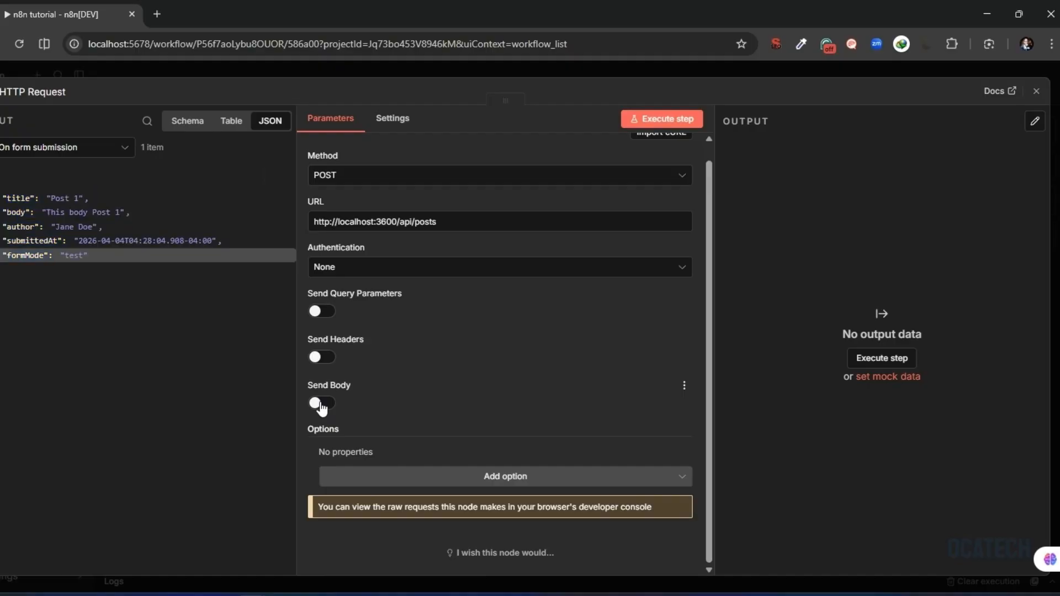
scroll(373, 228, "down", 4)
scroll(346, 289, "up", 2)
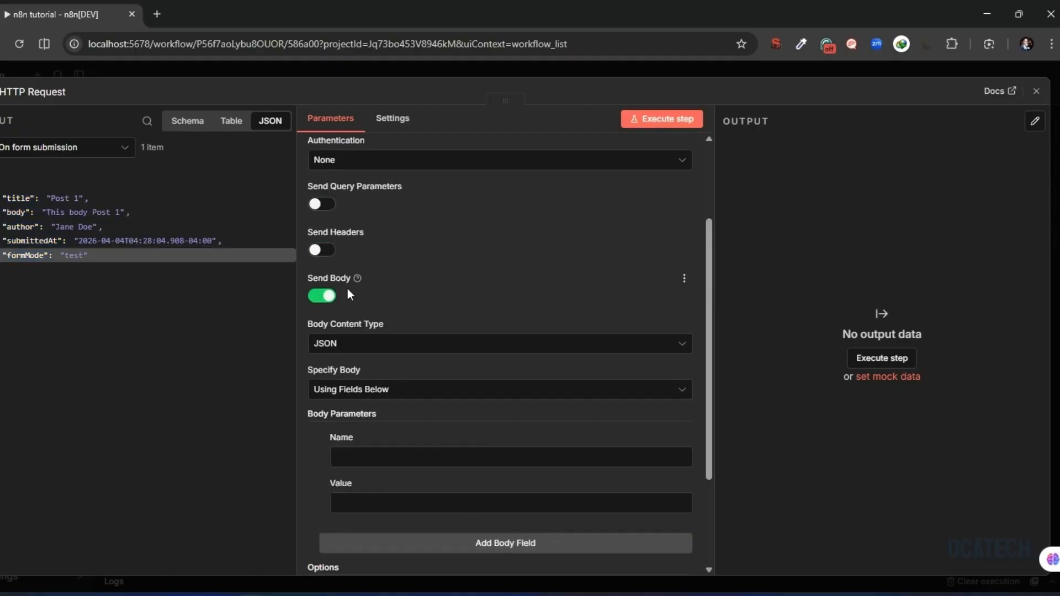
left_click(407, 348)
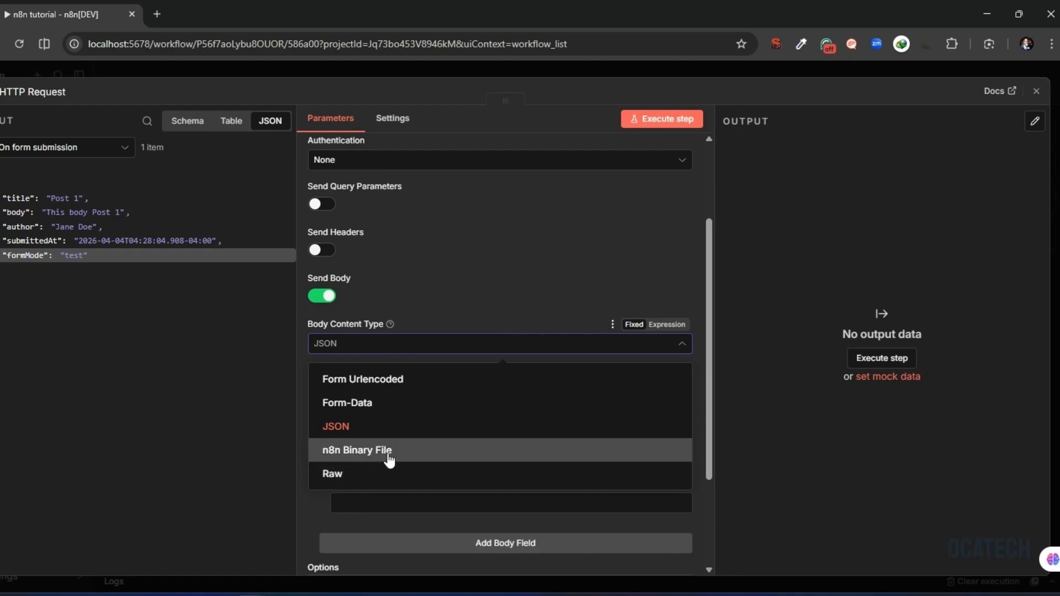
left_click(339, 430)
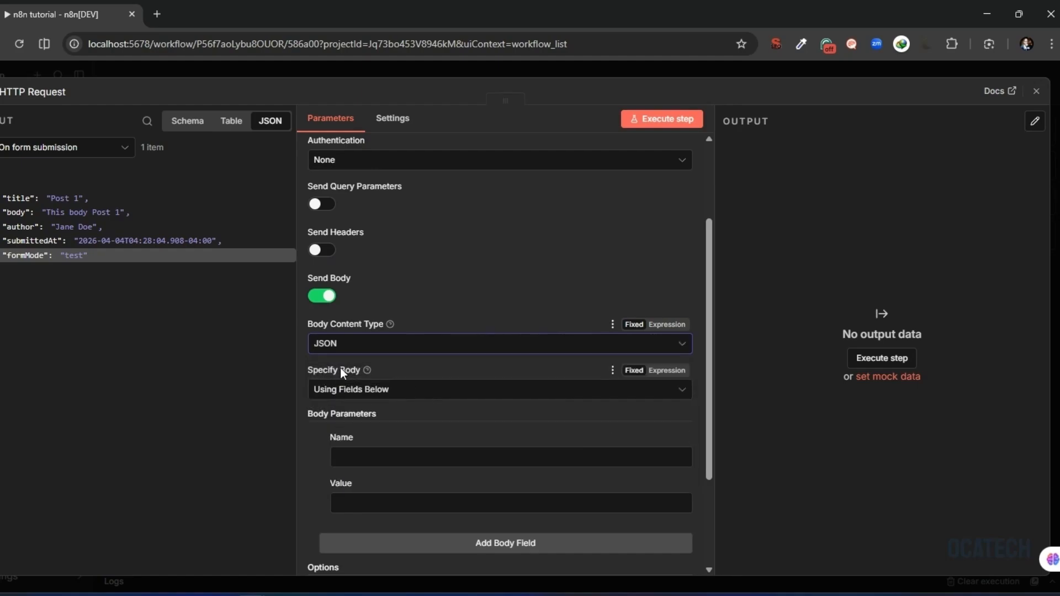
Step: Review the body parameter fields and set Specify Body to Using JSON
left_click(394, 393)
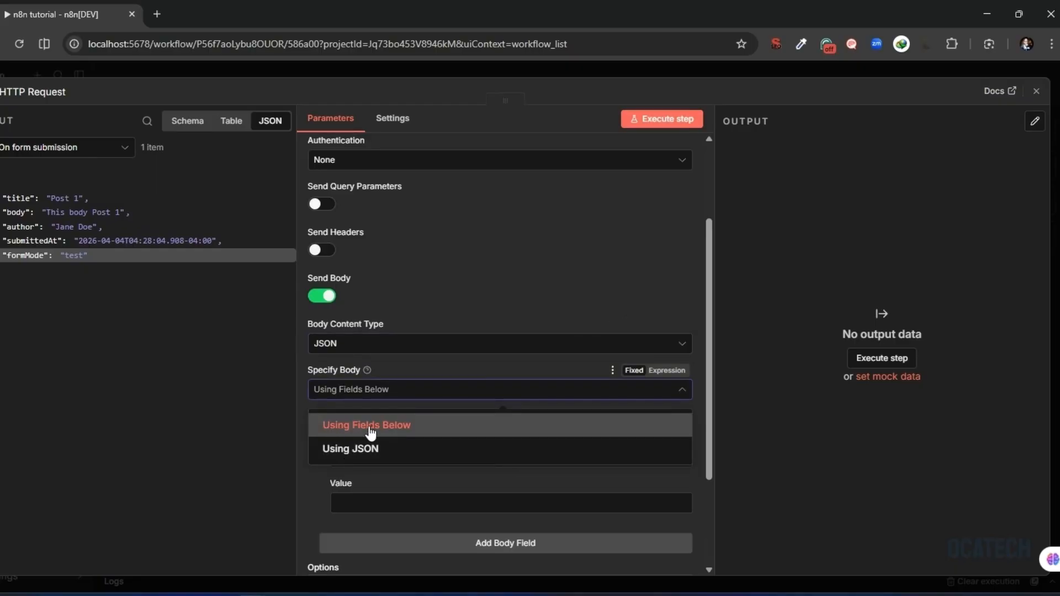
left_click(258, 467)
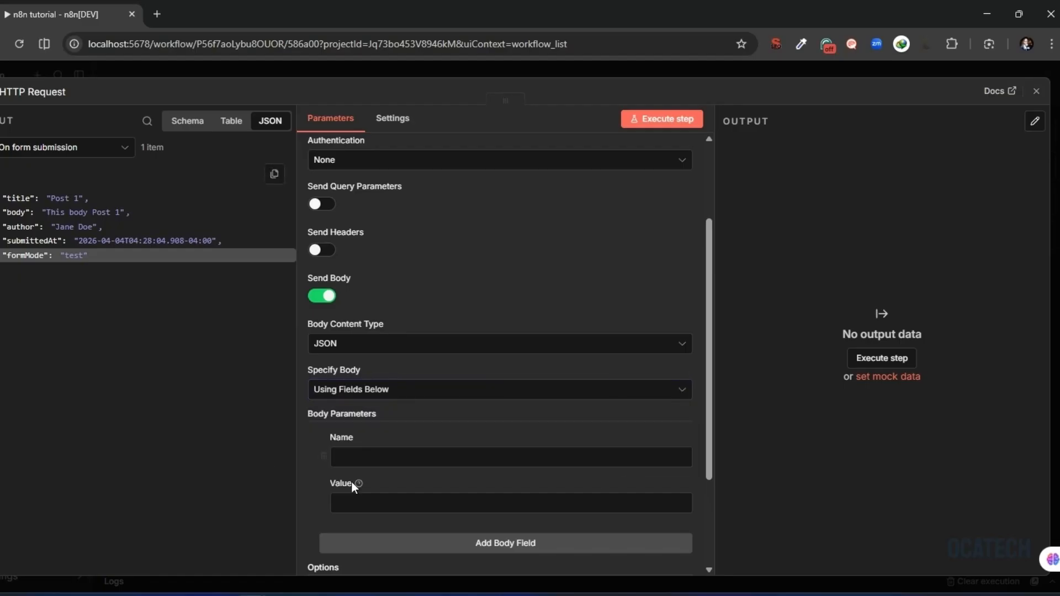
scroll(348, 409, "down", 3)
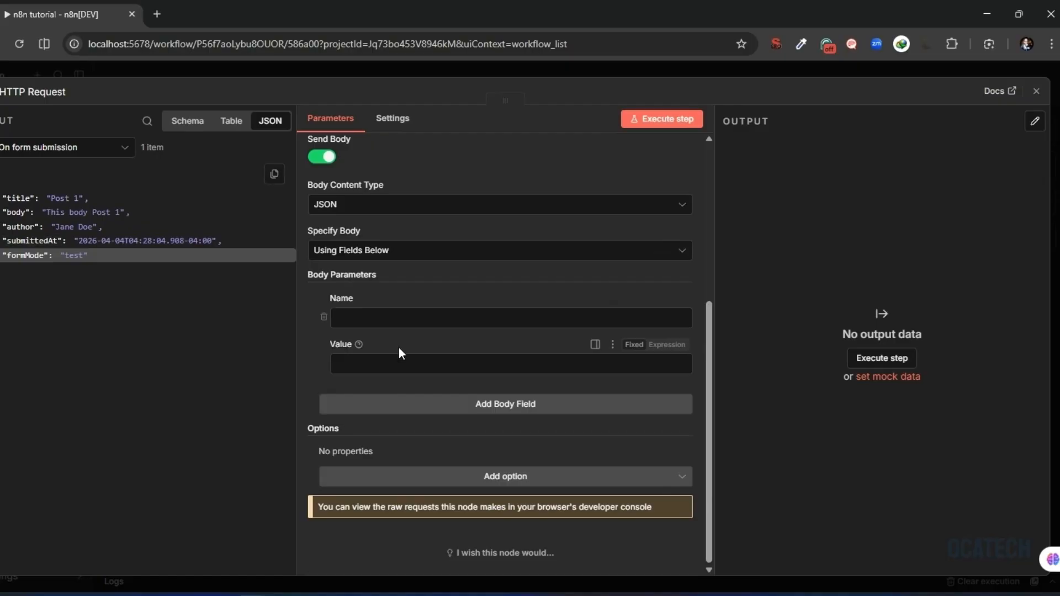
scroll(387, 397, "up", 4)
scroll(376, 431, "down", 1)
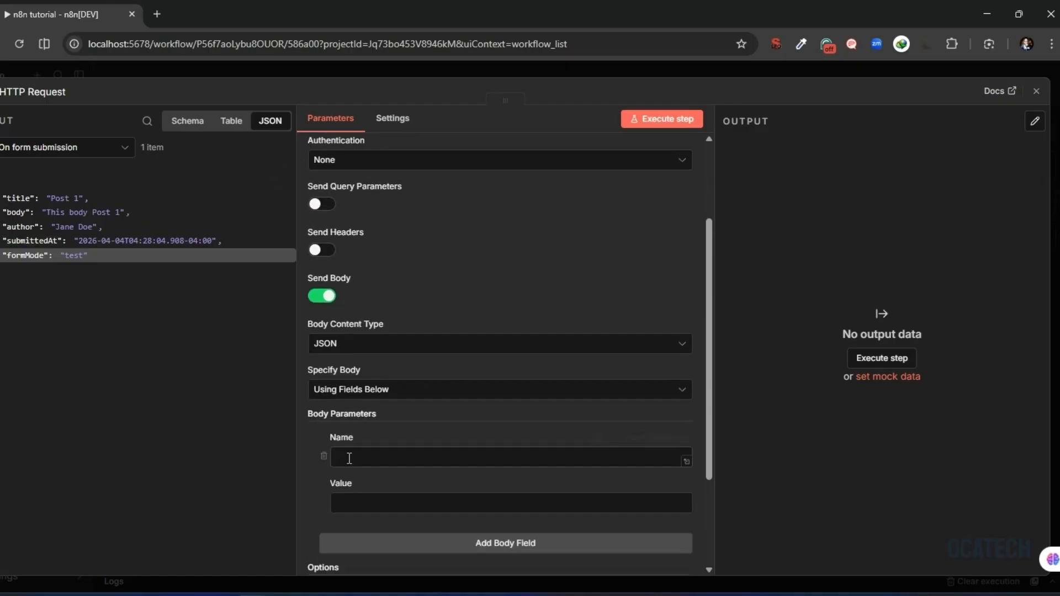
left_click(385, 393)
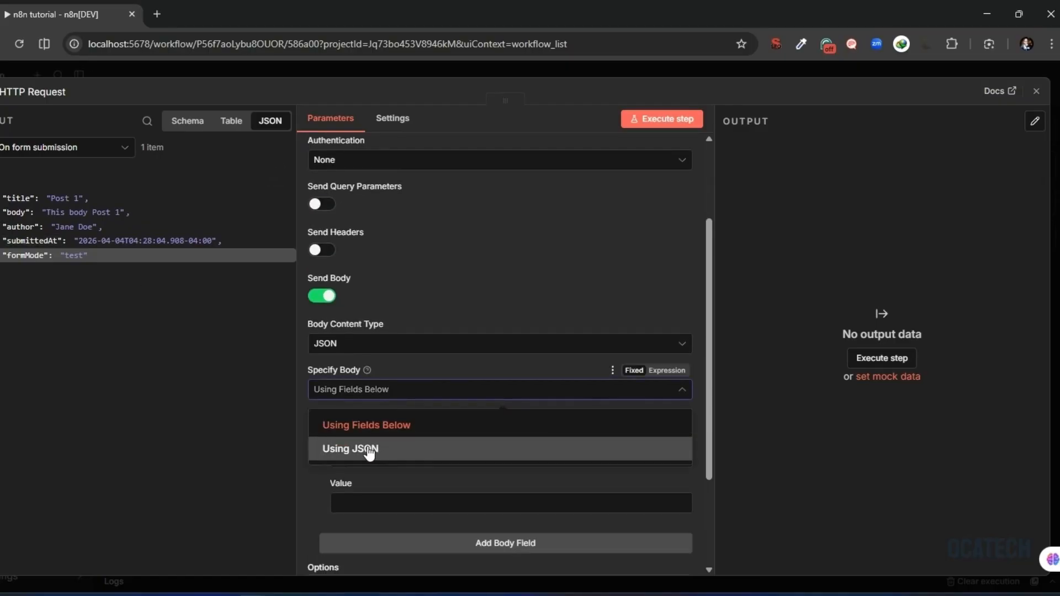
left_click(369, 451)
scroll(622, 347, "down", 2)
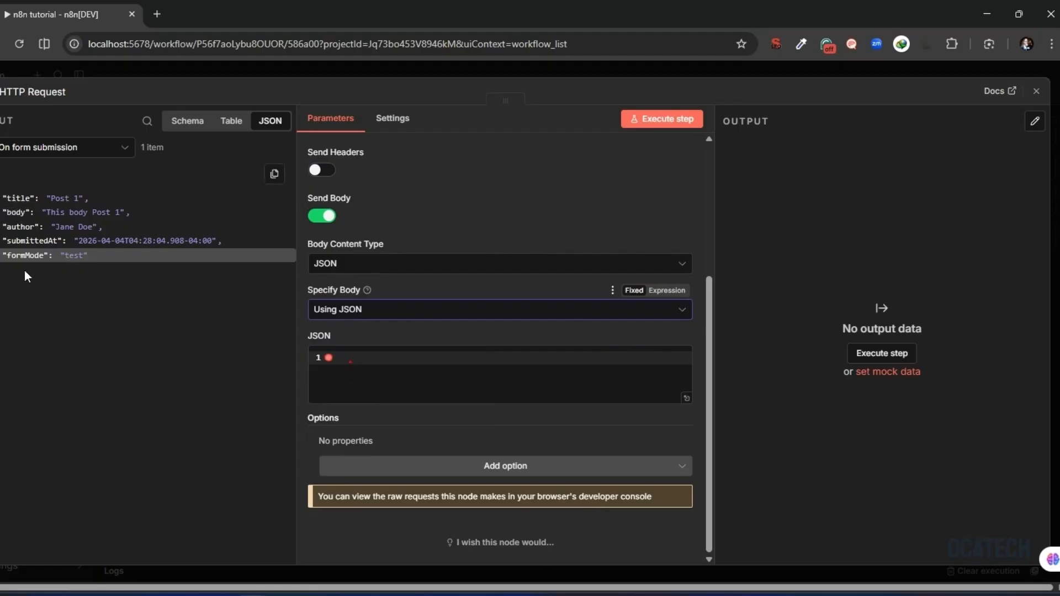
Step: Switch Specify Body to an expression and replace its content with an empty JSON object {} spread over separate lines
left_click(667, 292)
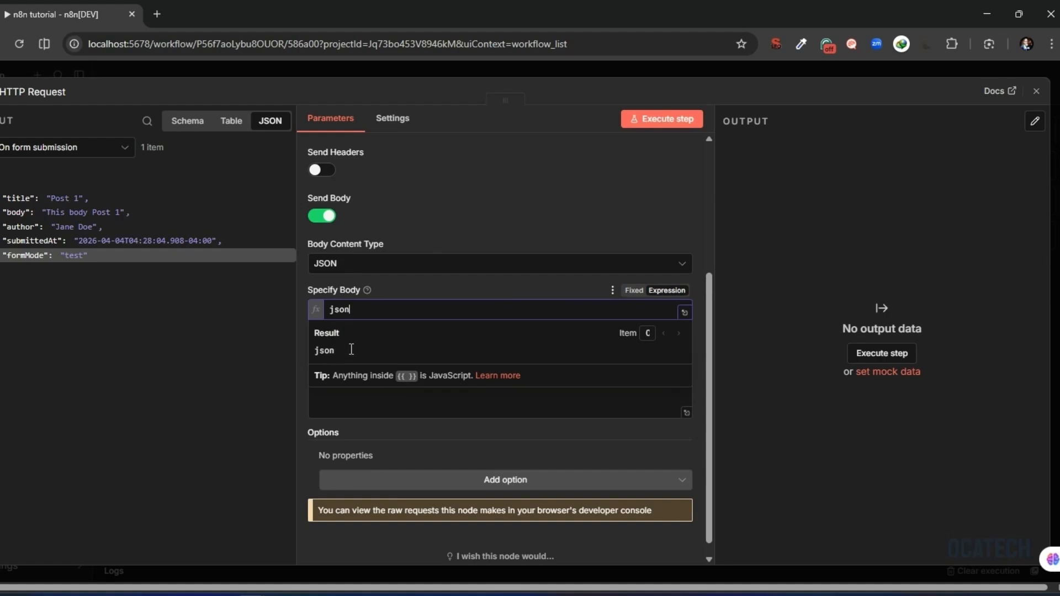
key("BackSpace")
key("BackSpace")
key("BackSpace")
key("BackSpace")
type("{}")
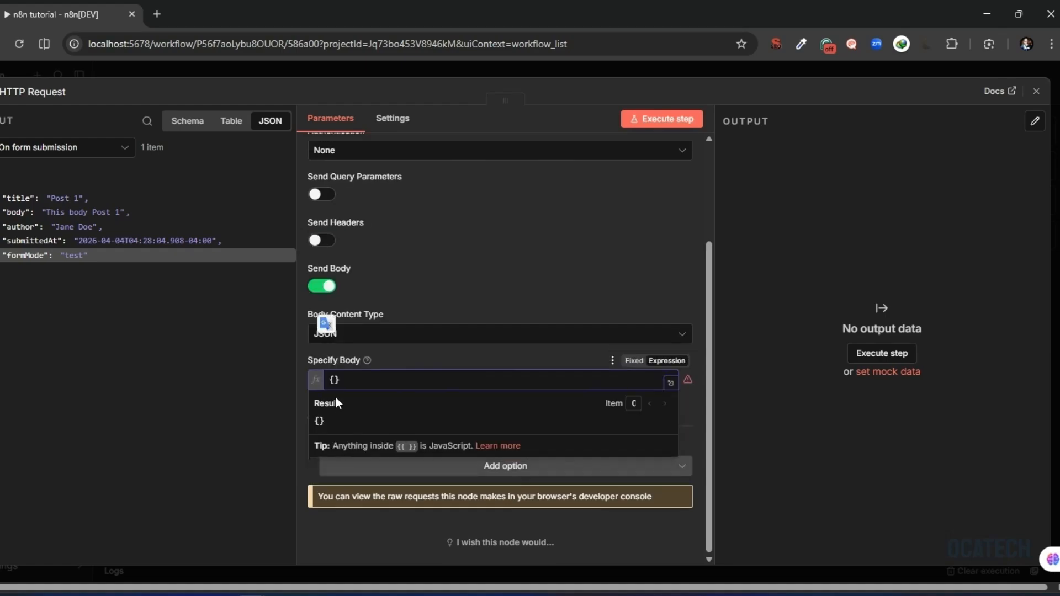
key("Return")
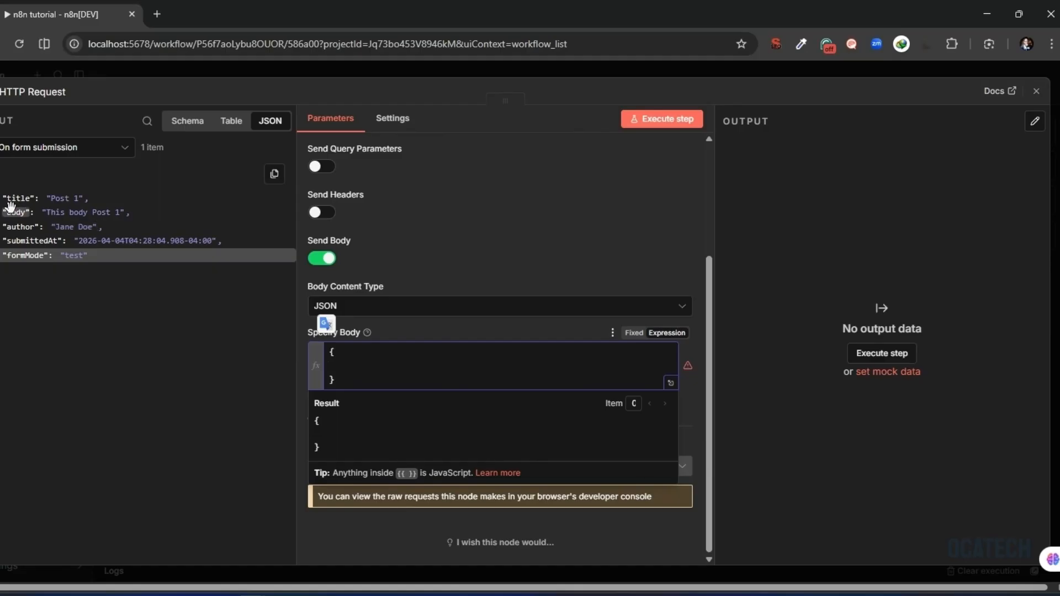
Step: Add the keys "title", "body" and "author" with empty string values to the JSON body expression
left_click(344, 365)
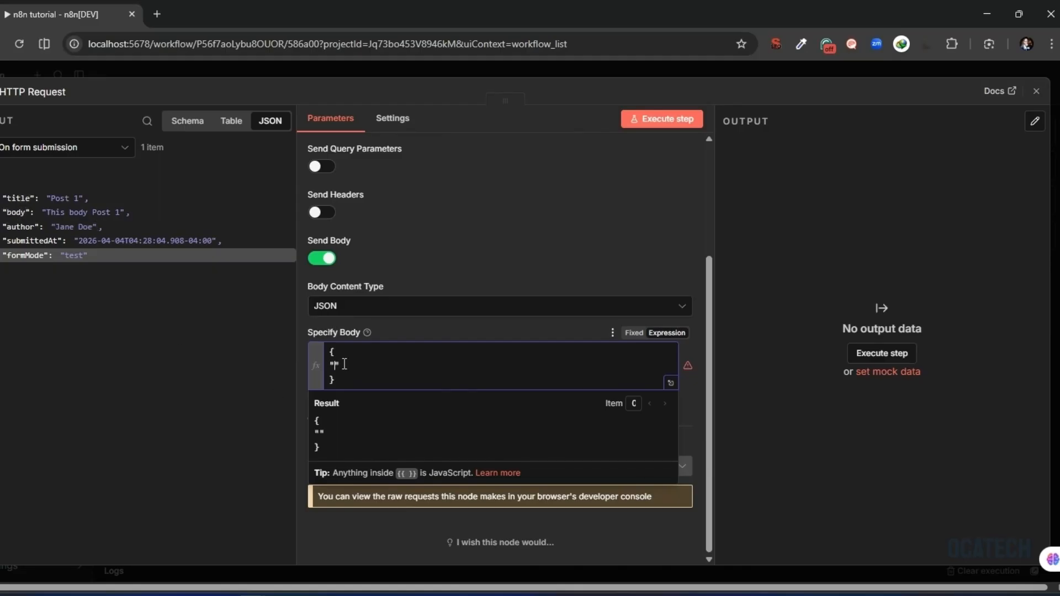
type("\"title")
left_click(386, 365)
type(":")
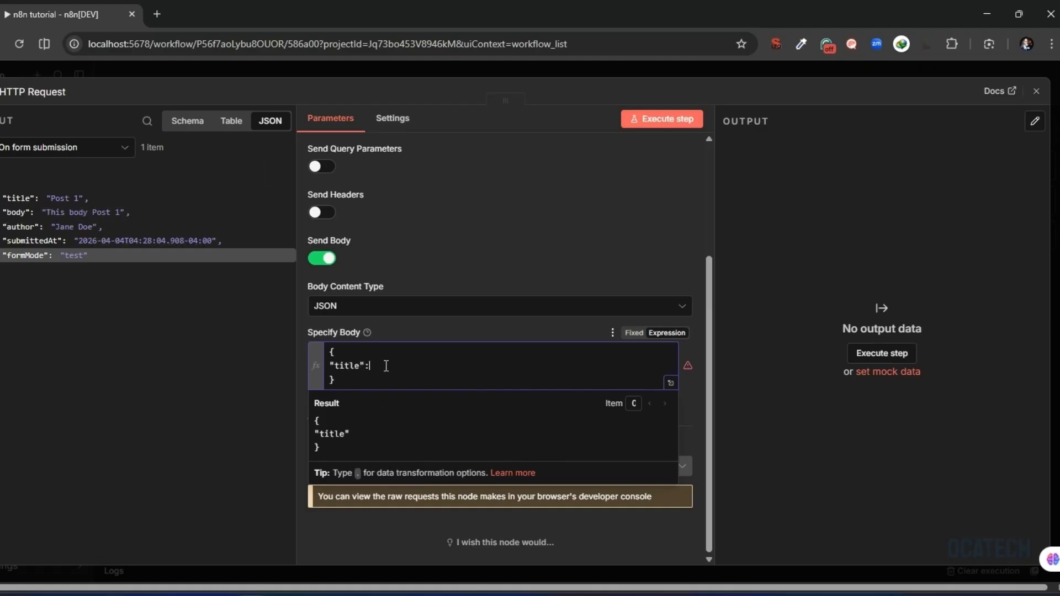
type(" \"\",")
key("Return")
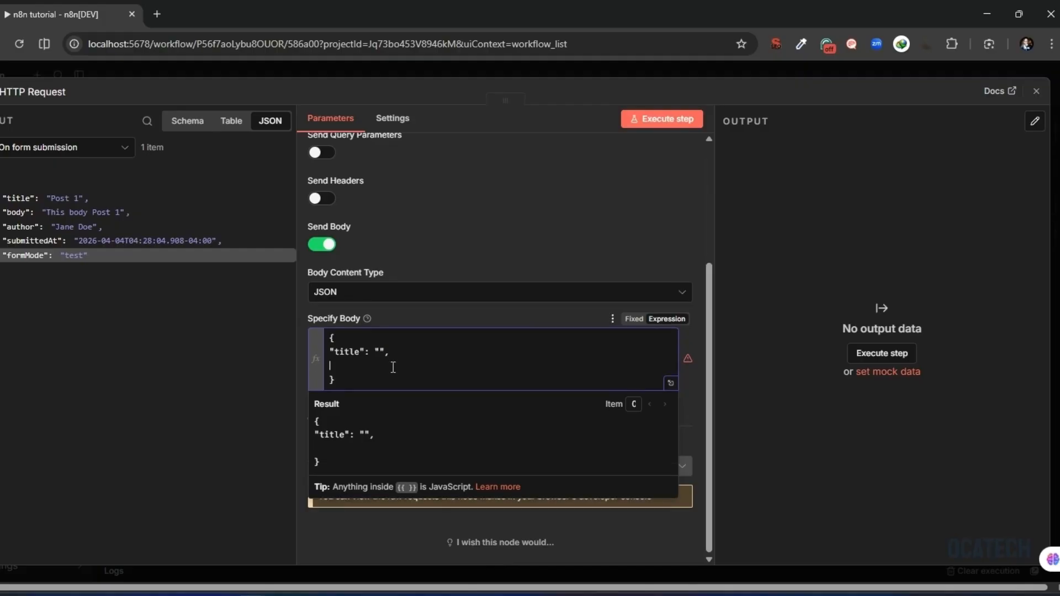
type("body: \"\"")
type(",")
key("Return")
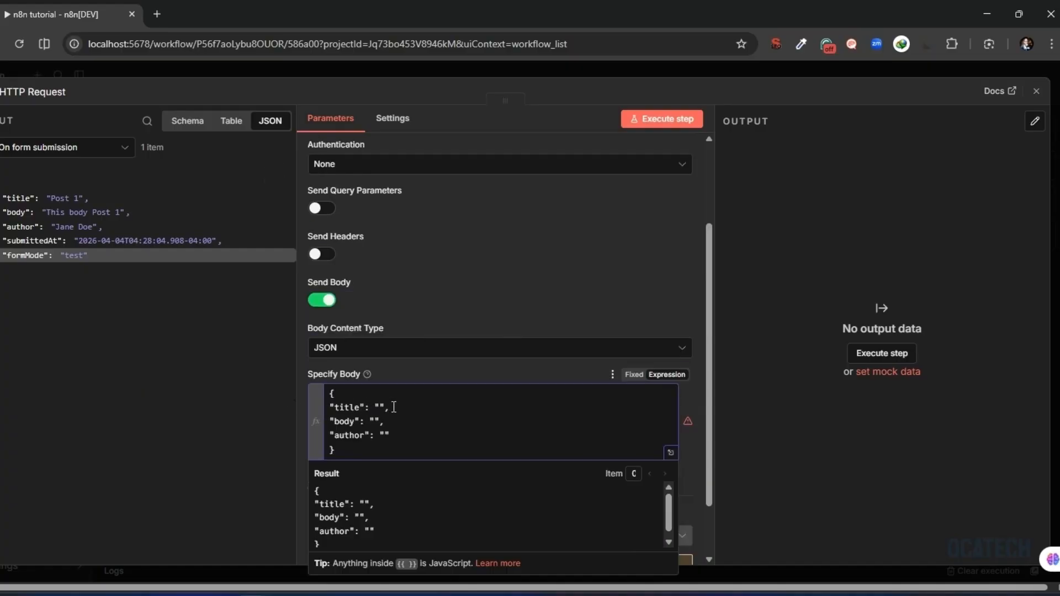
left_click_drag(394, 406, 338, 411)
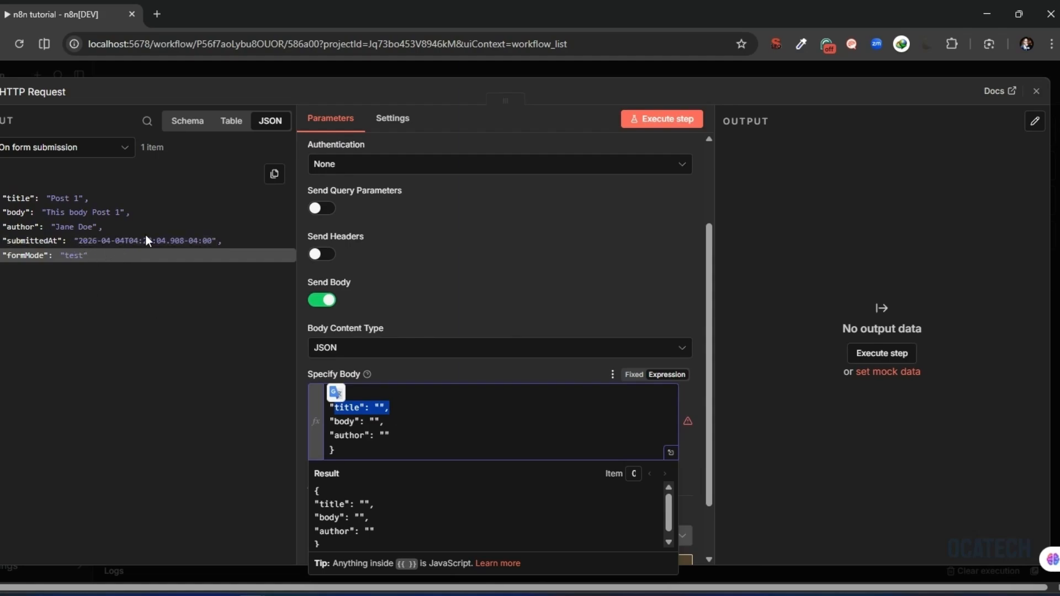
left_click(366, 412)
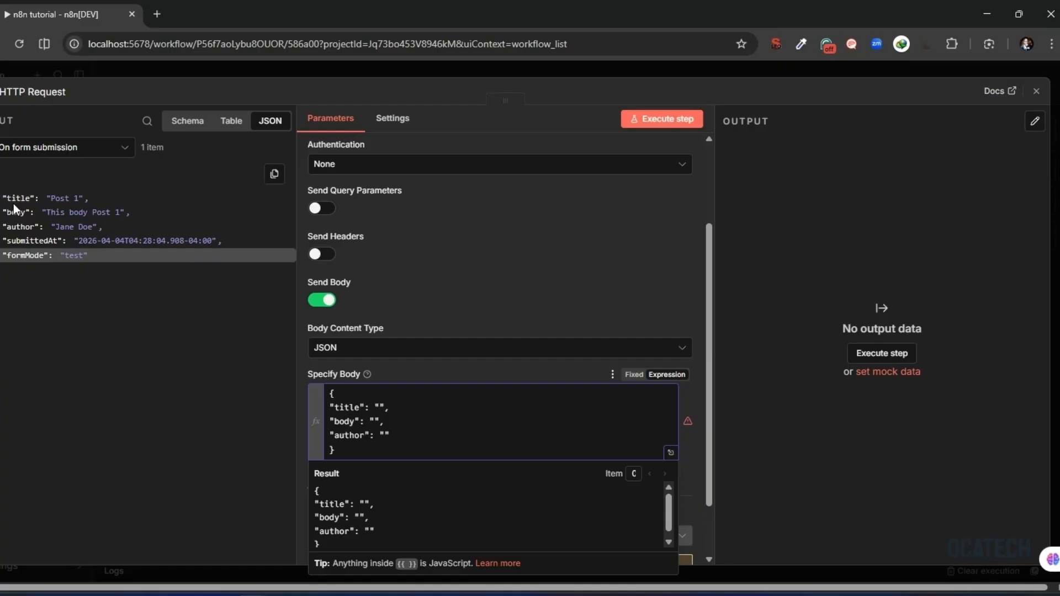
Step: Map the form submission fields into the JSON body as {{ $json.title }}, {{ $json.body }} and {{ $json.author }}
left_click_drag(12, 200, 379, 407)
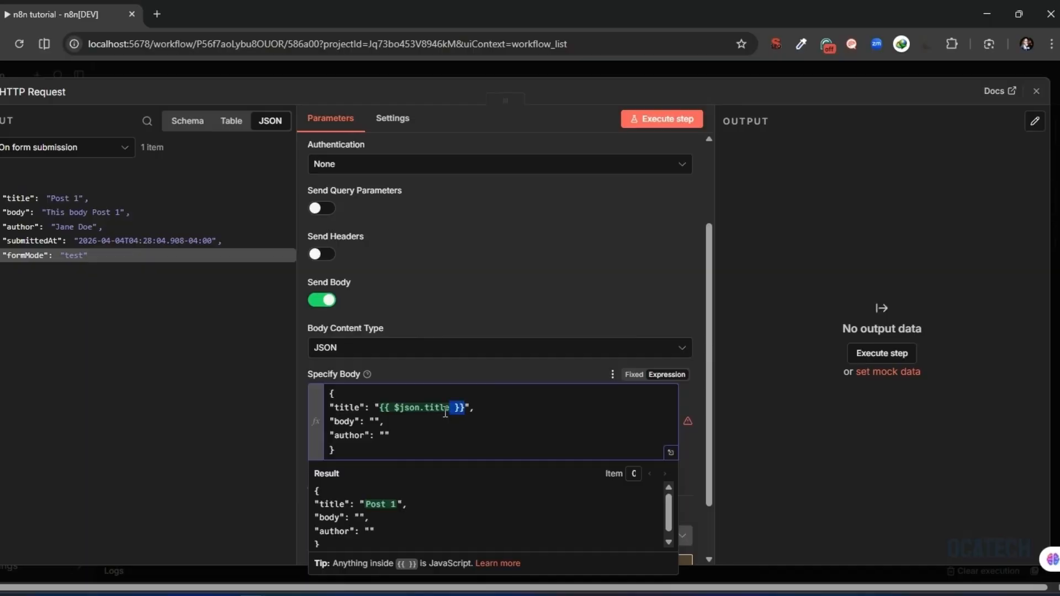
left_click_drag(445, 413, 380, 407)
left_click(393, 409)
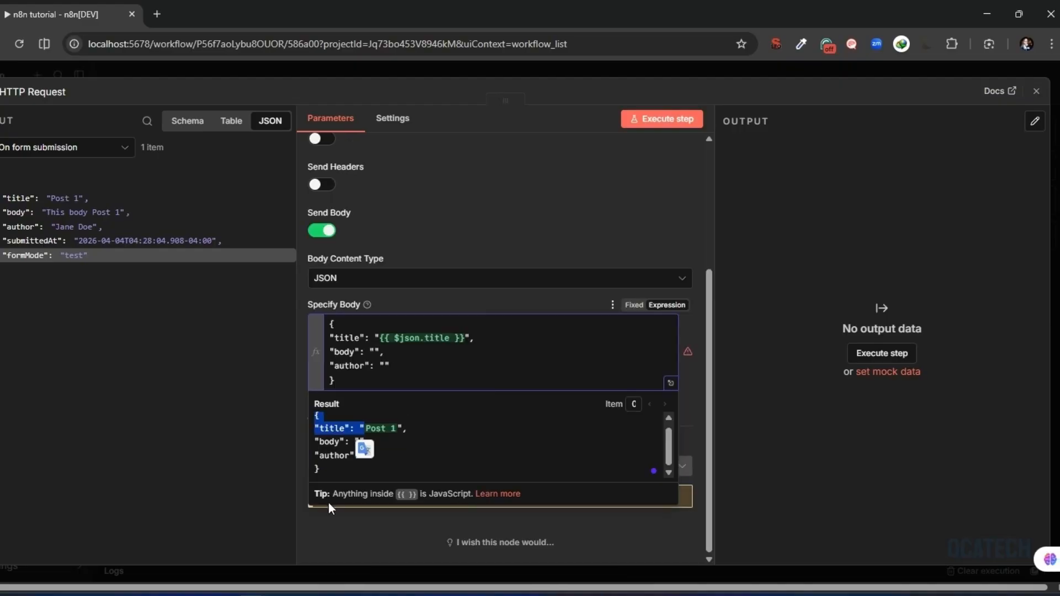
left_click(417, 495)
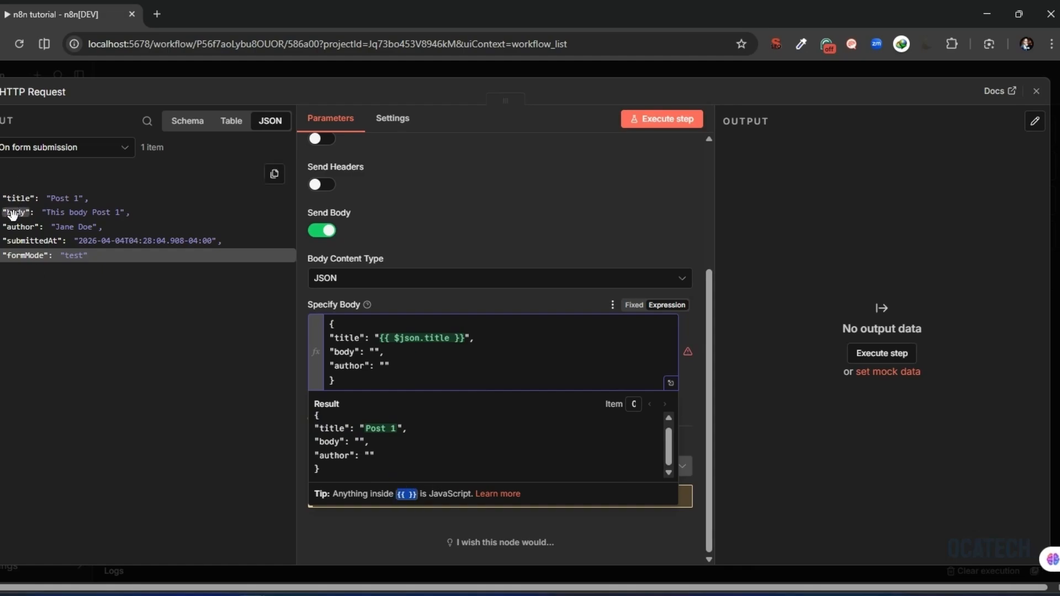
left_click_drag(25, 212, 376, 356)
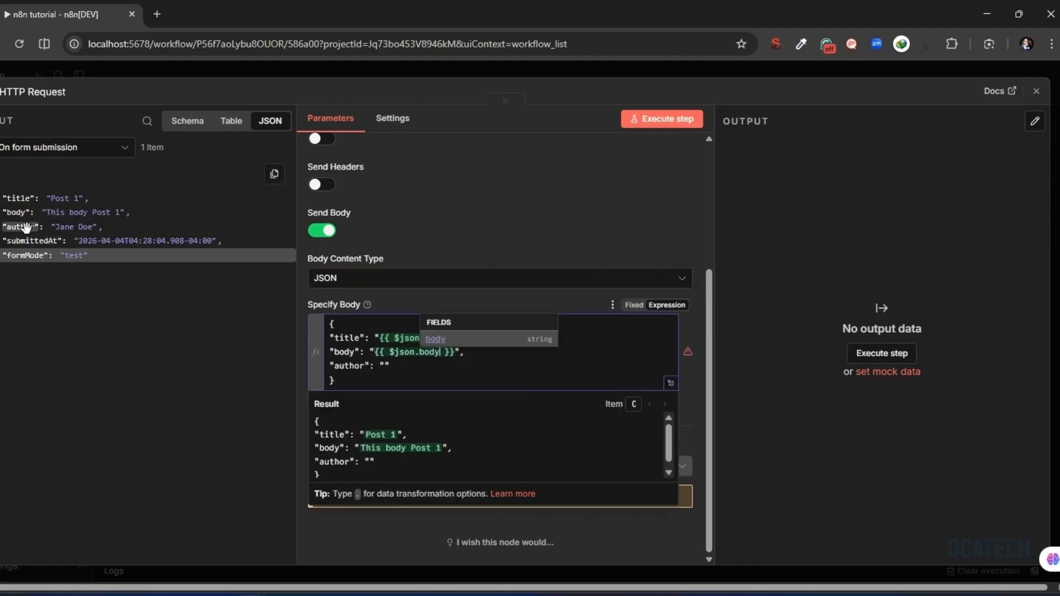
left_click_drag(352, 266, 390, 366)
Step: Check the resolved JSON body and the request URL, and execute the HTTP Request step
left_click_drag(421, 463, 313, 416)
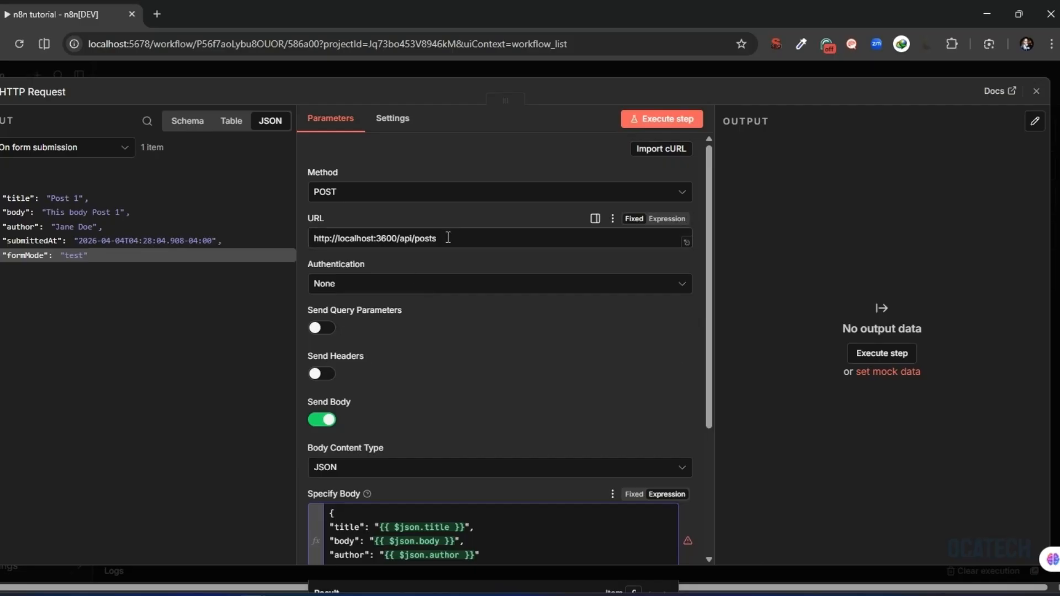
left_click_drag(447, 237, 313, 237)
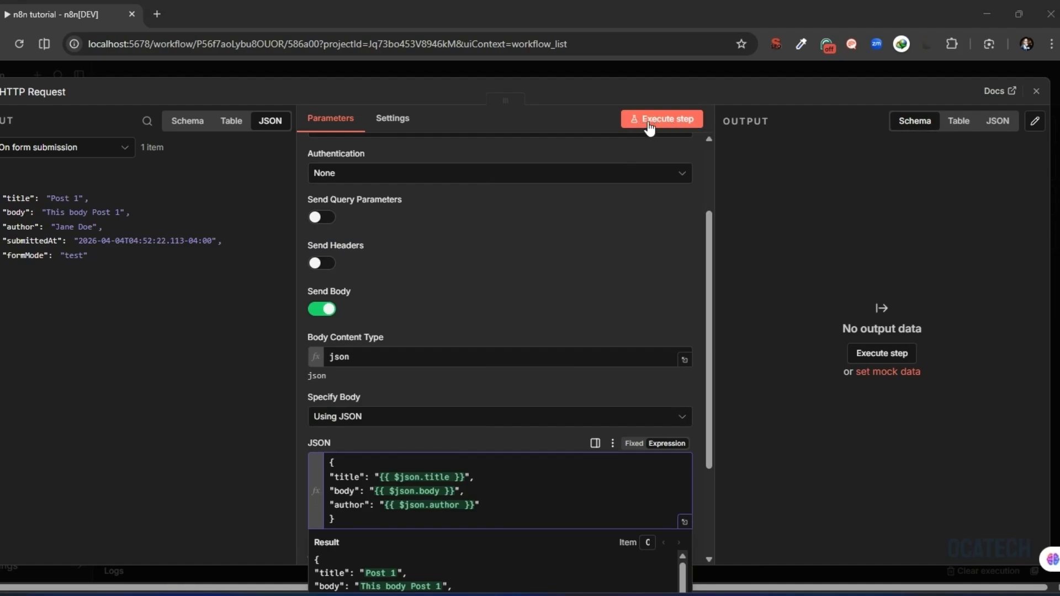
left_click(650, 128)
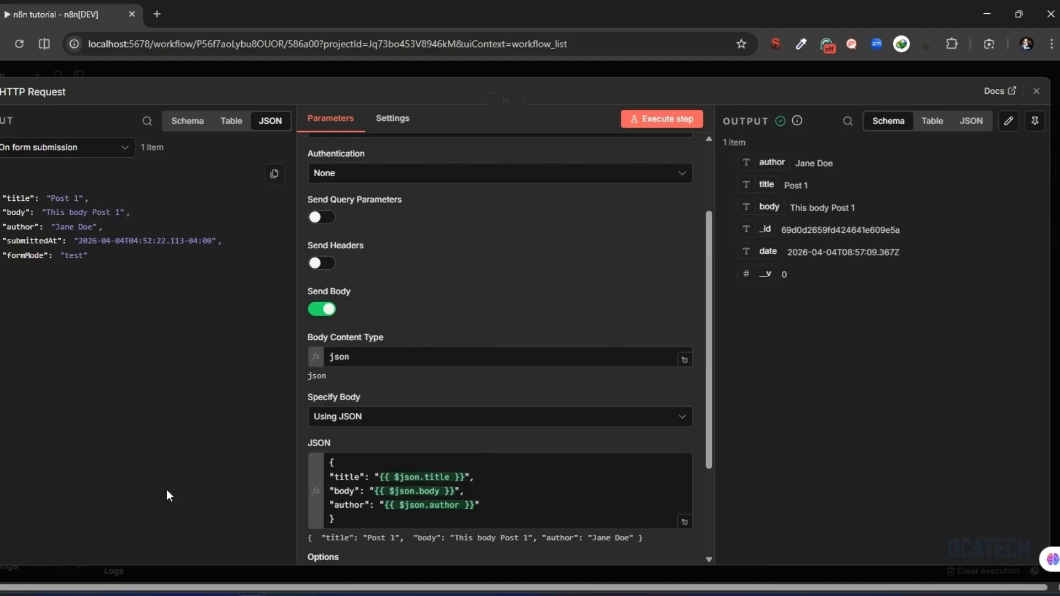
Step: Switch to MongoDB Compass, refresh the posts collection and examine the newest document's fields, returning to n8n when done
left_click(69, 593)
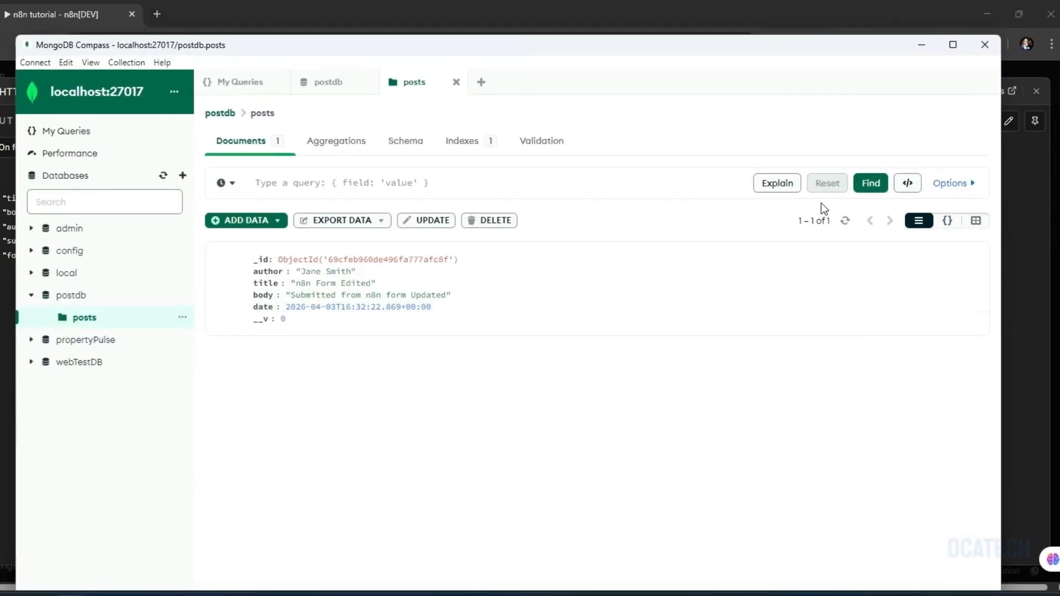
left_click(846, 221)
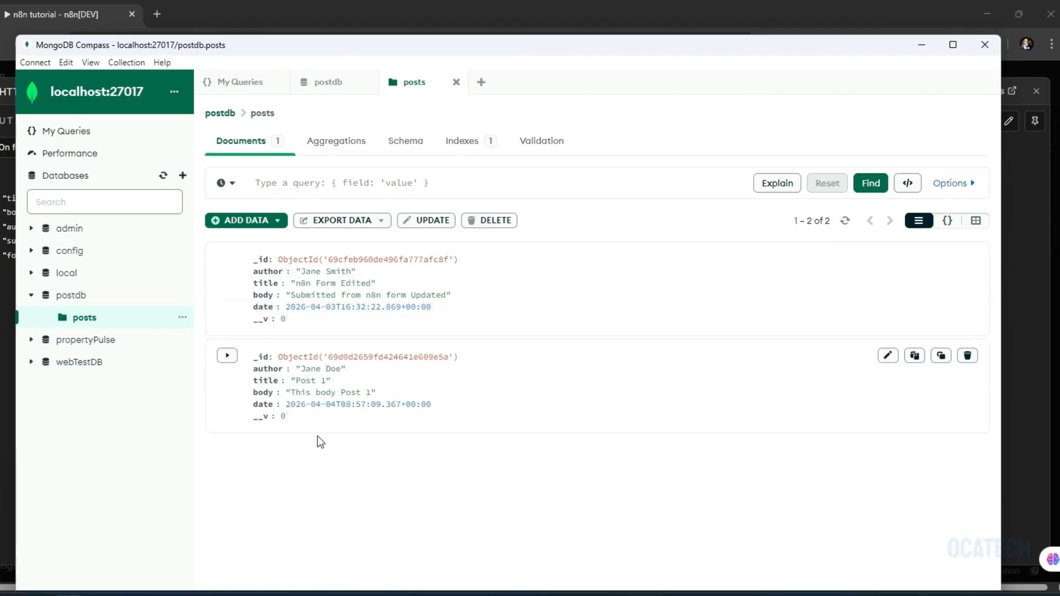
left_click_drag(313, 425, 256, 360)
left_click(308, 449)
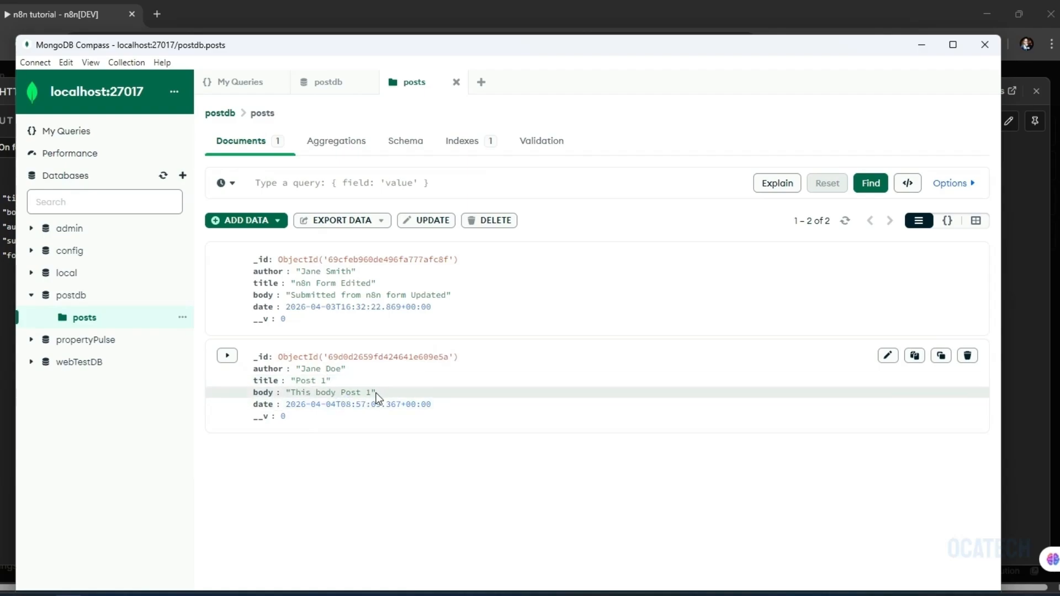
left_click_drag(379, 395, 275, 381)
left_click(276, 381)
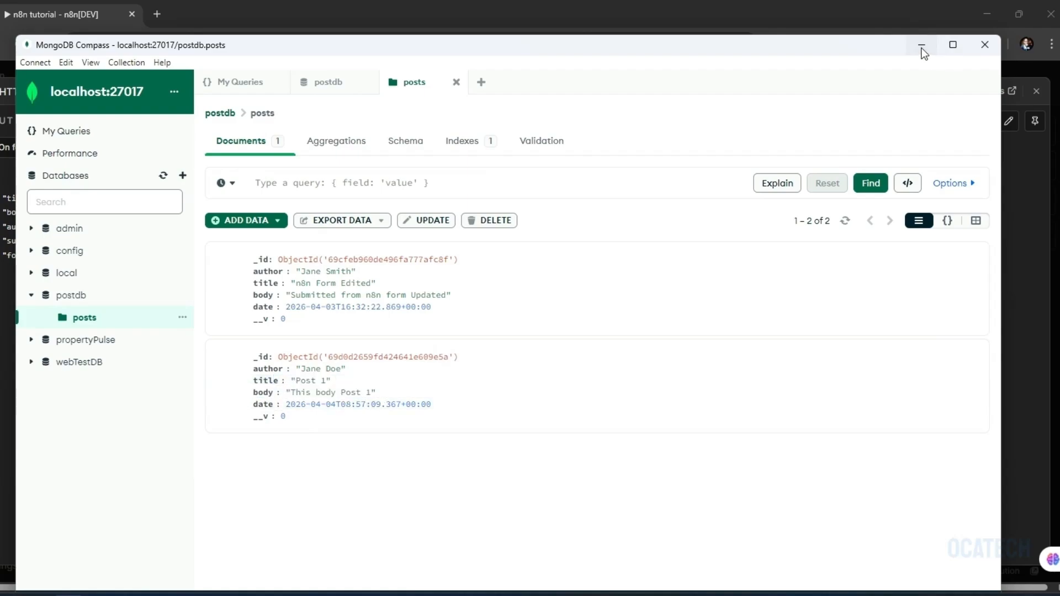
left_click(921, 48)
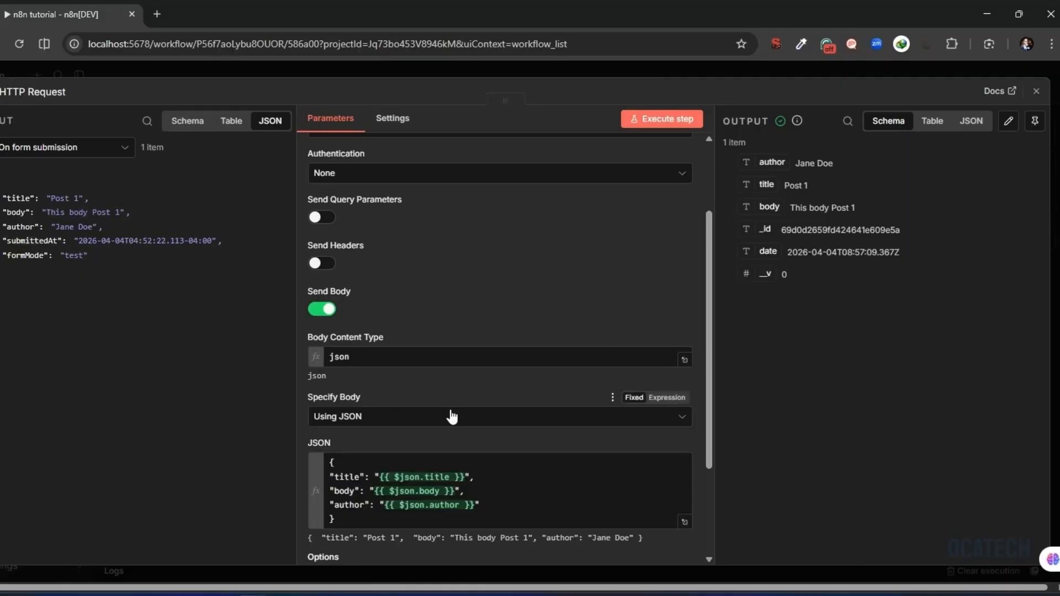
Step: Close the HTTP Request node settings and execute the whole workflow from the canvas
left_click(1035, 93)
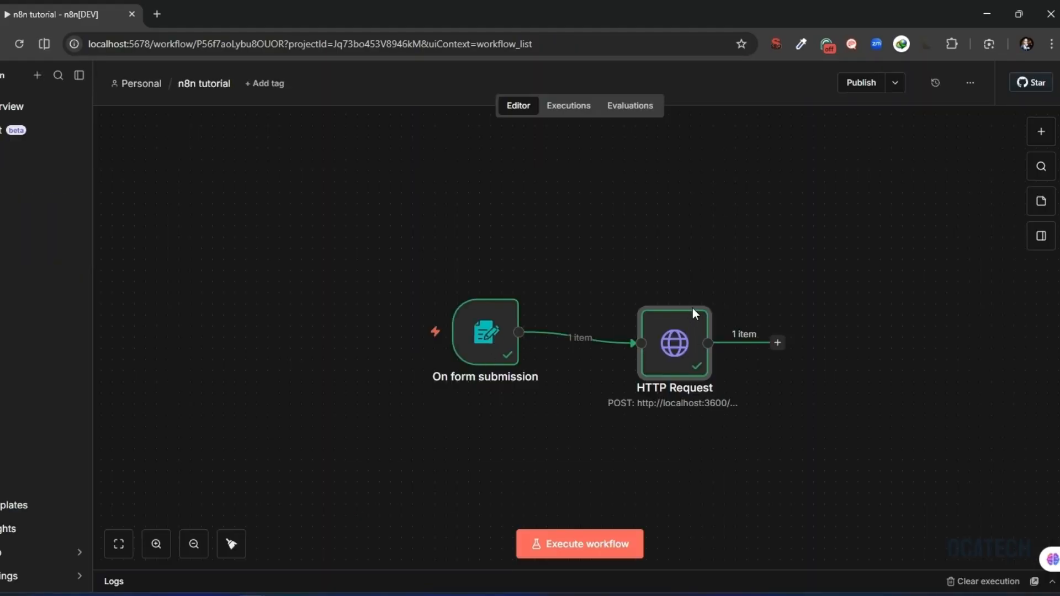
left_click(587, 472)
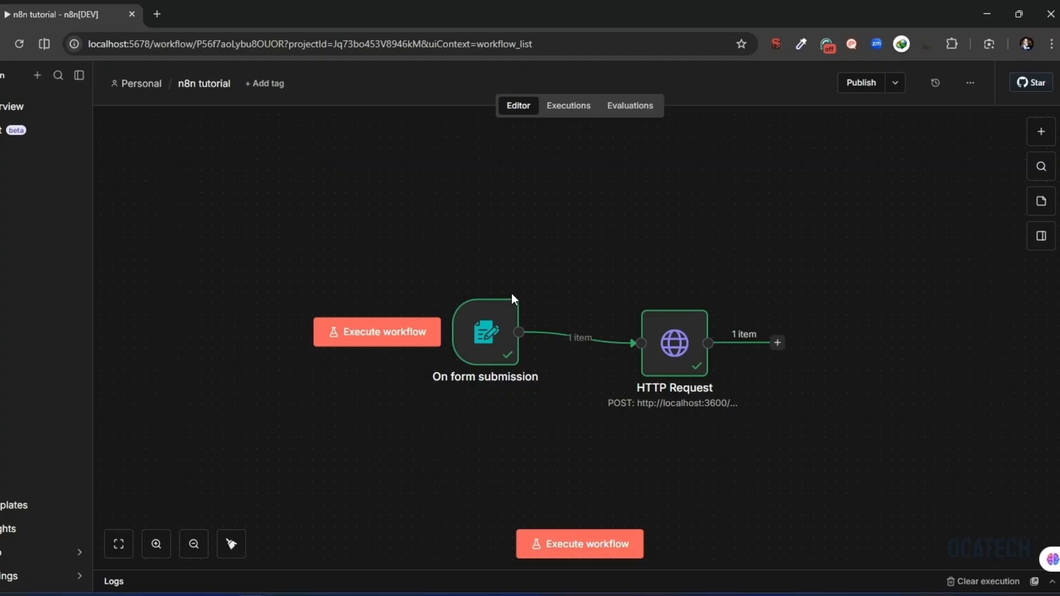
left_click(562, 543)
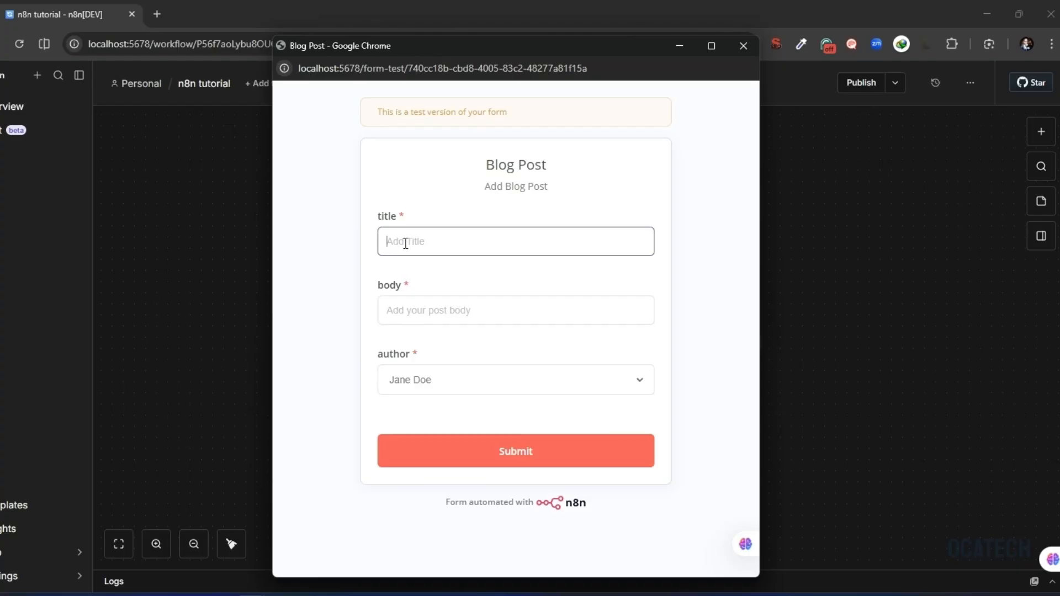
Step: Submit the Blog Post form with title "n8n Post", body "This is a post from n8n" and the last author option
type("n8n Post")
left_click(428, 311)
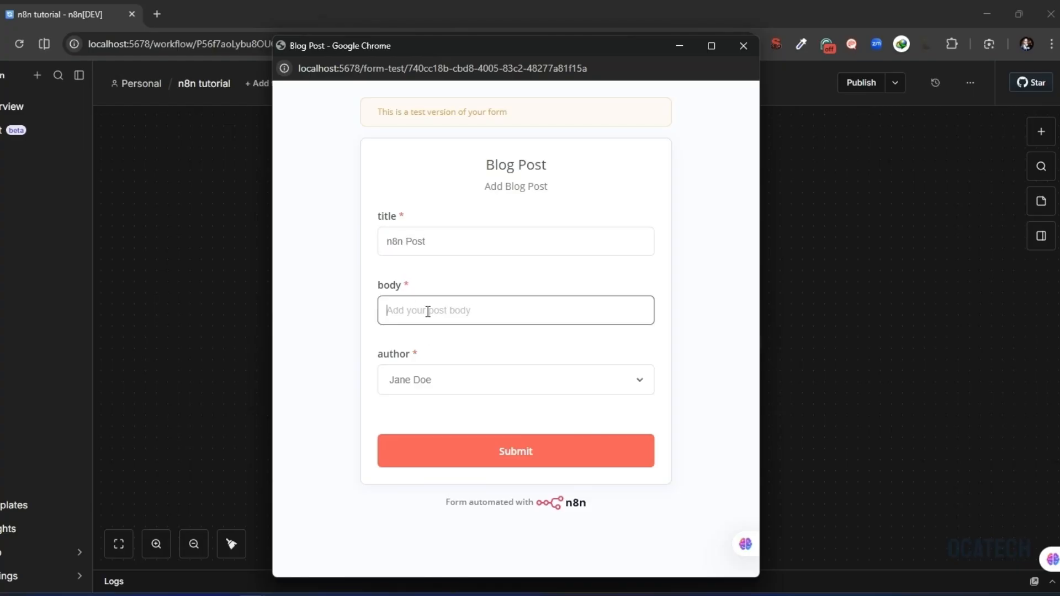
type("This is a post from n8n")
left_click_drag(491, 311, 386, 311)
left_click(479, 349)
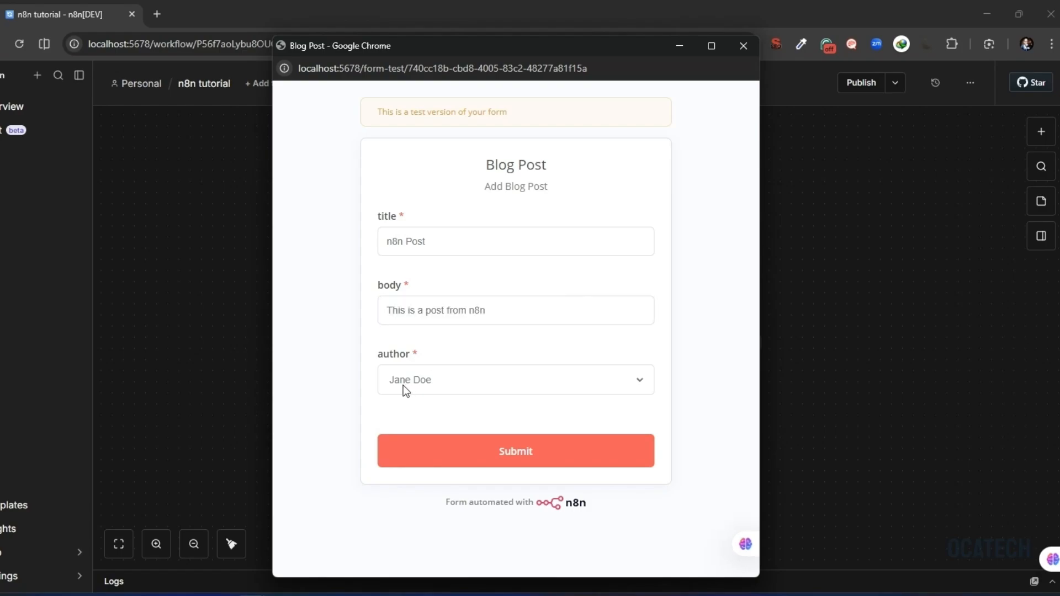
left_click(405, 385)
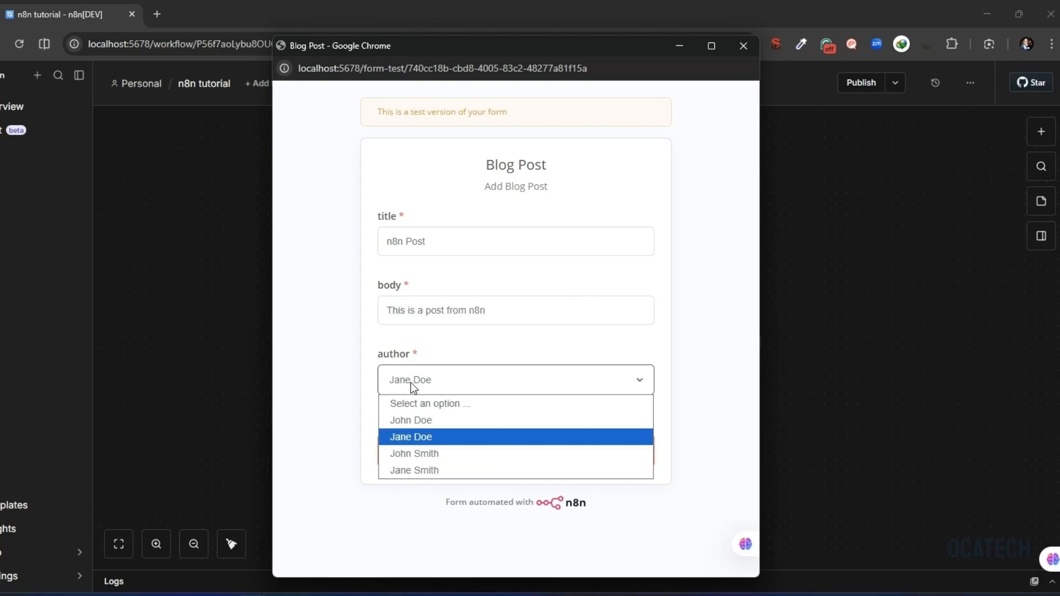
left_click(419, 471)
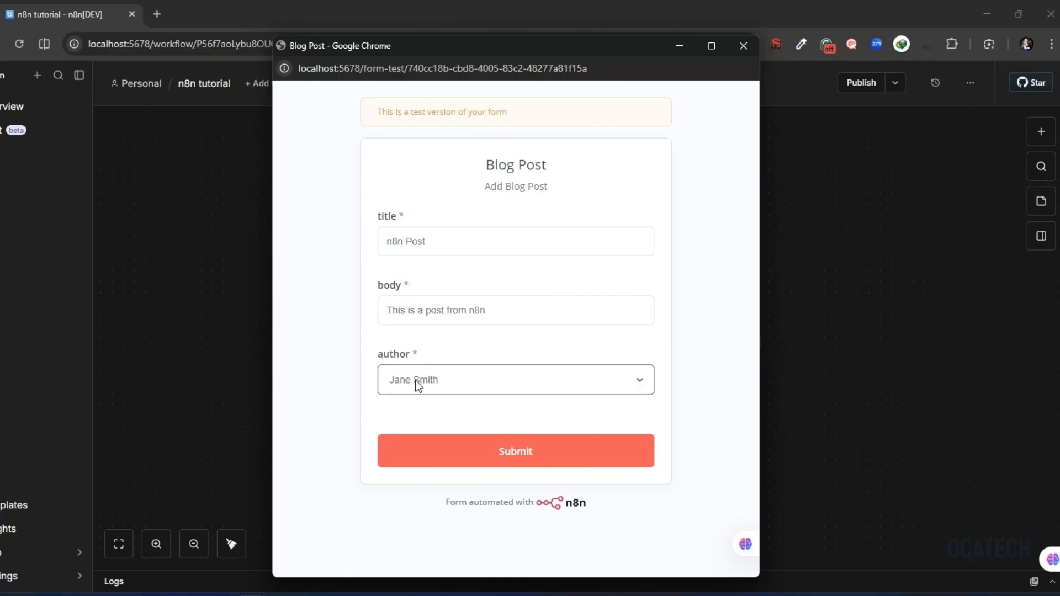
left_click(502, 457)
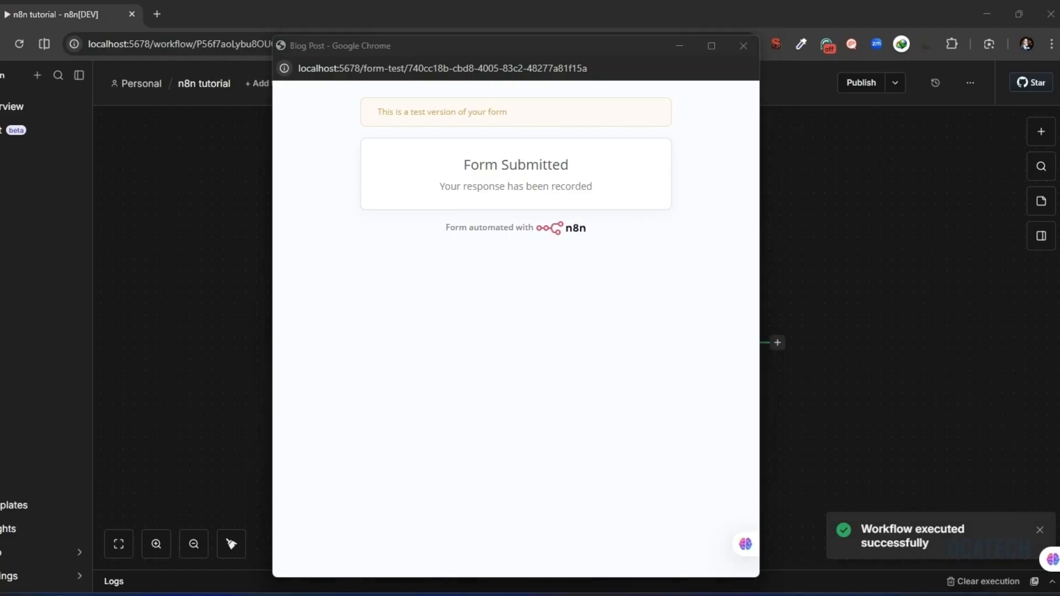
Step: Refresh the posts collection in MongoDB Compass and compare the new document's title and body with the submitted form, returning to n8n
left_click(70, 590)
left_click(845, 221)
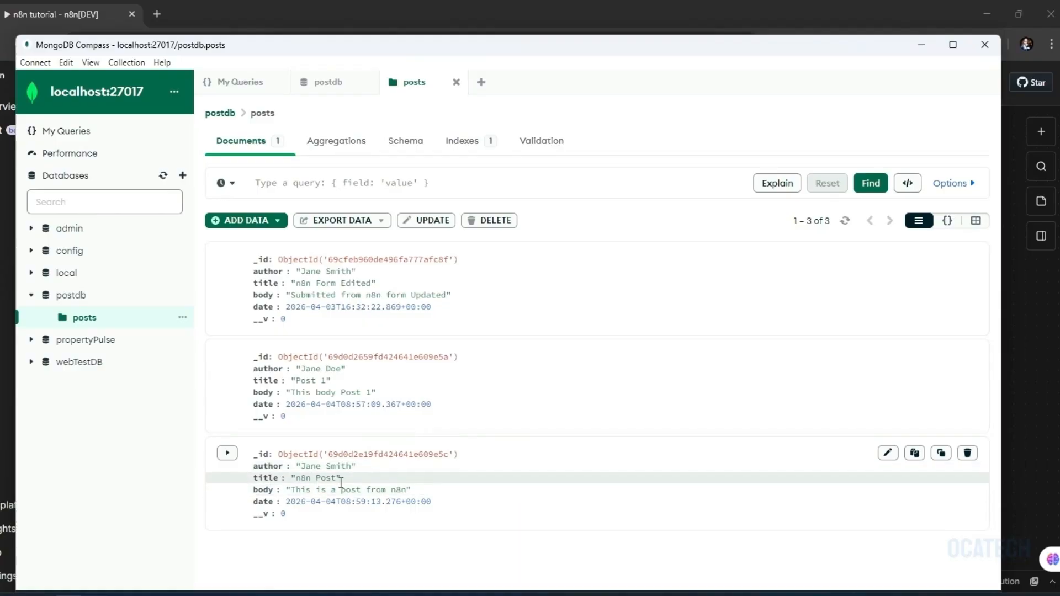
left_click_drag(341, 483, 297, 480)
left_click(292, 494)
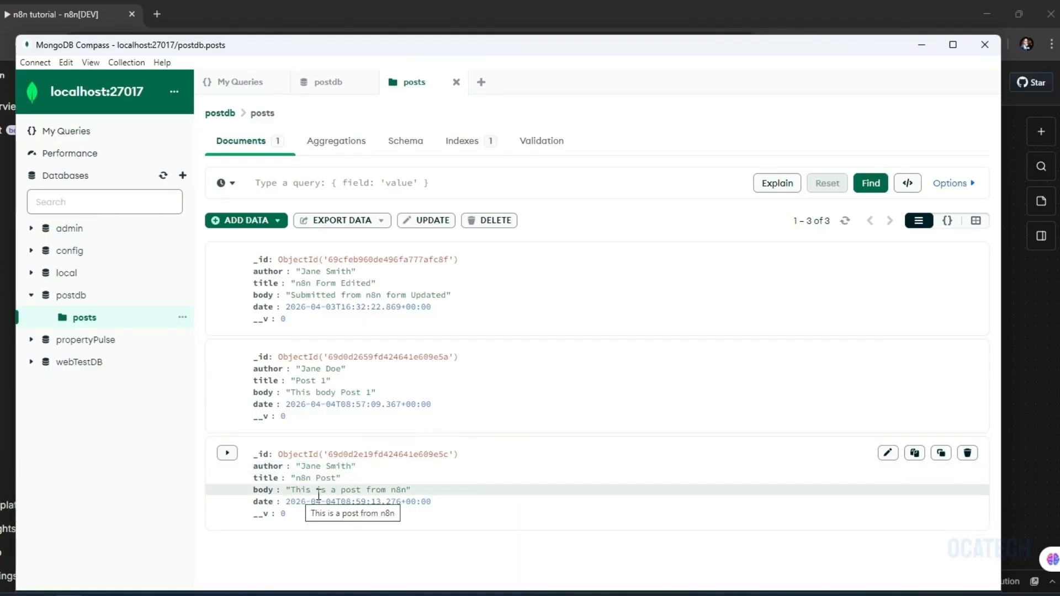
left_click_drag(413, 490, 312, 490)
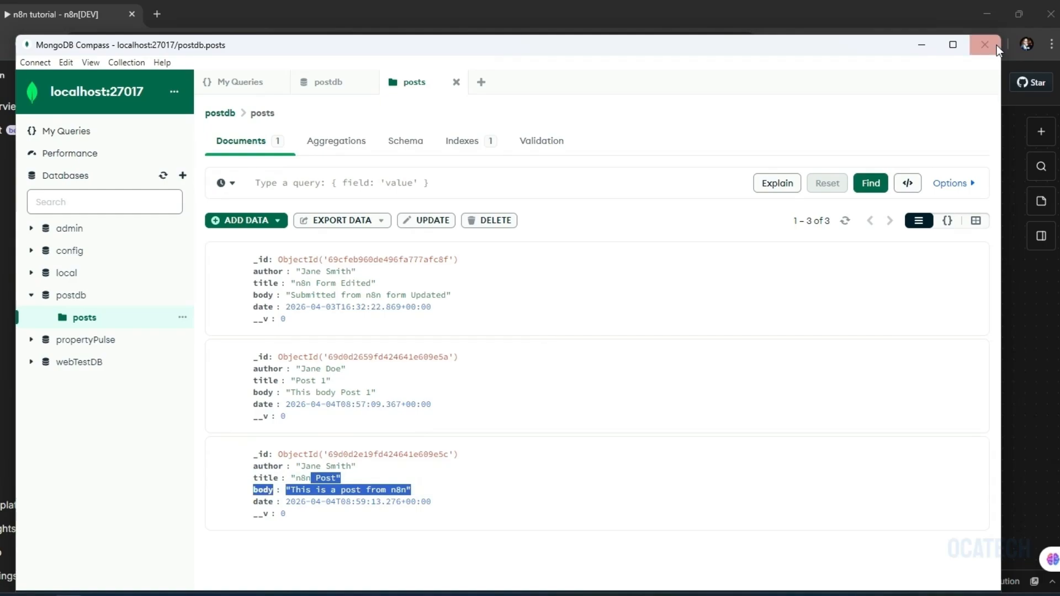
left_click(922, 45)
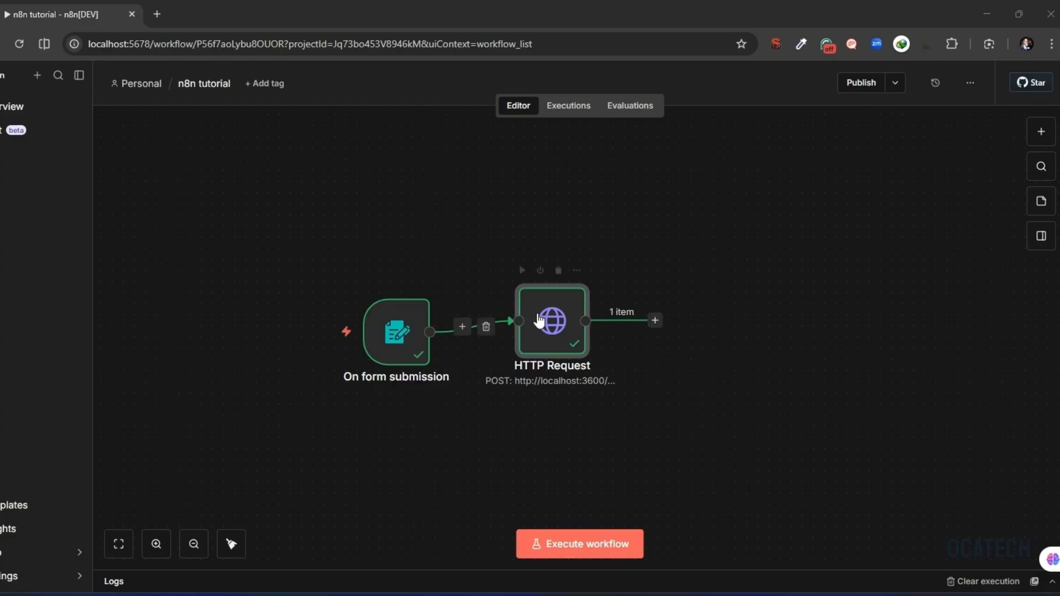
Step: Add a second HTTP Request node after the existing HTTP Request node
left_click(655, 327)
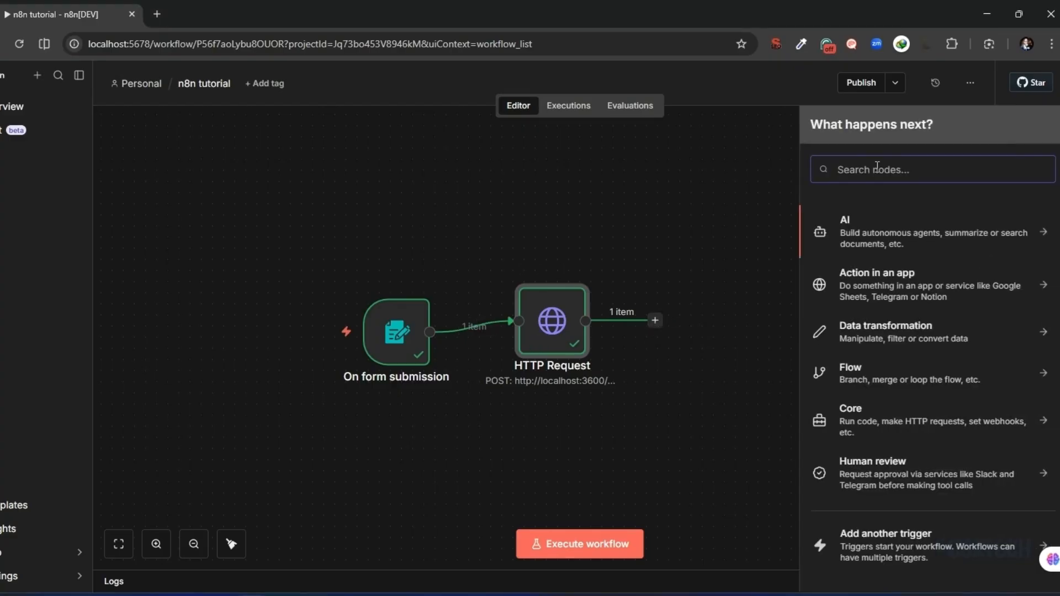
type("htt")
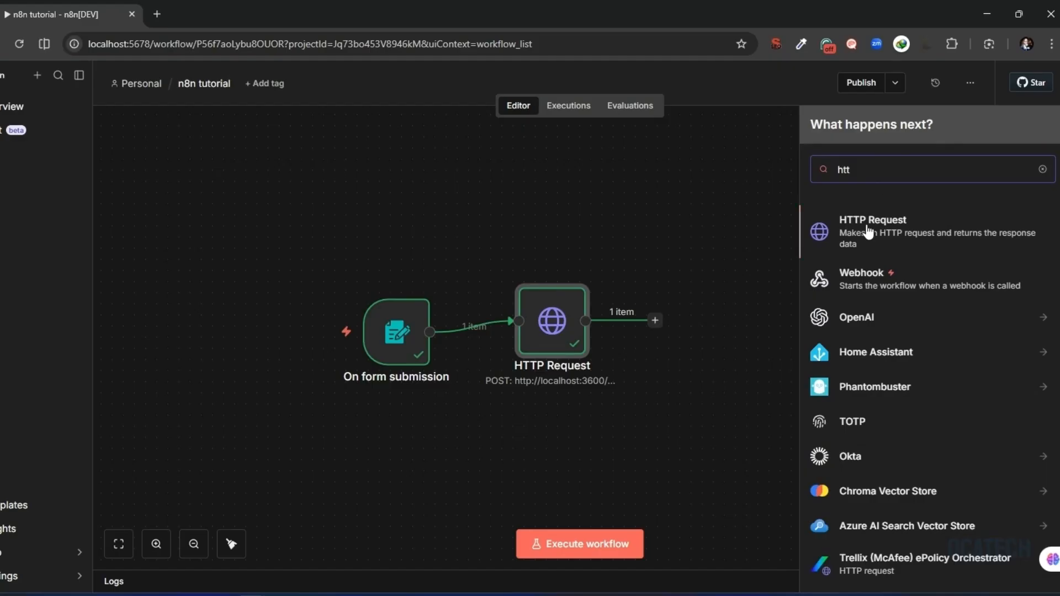
left_click(868, 232)
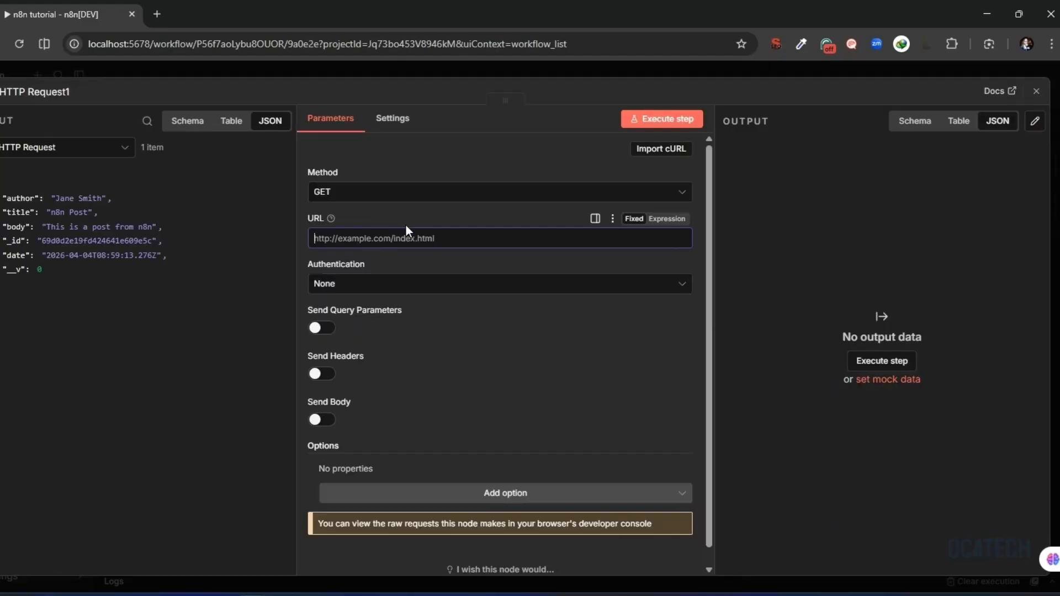
left_click(440, 238)
type("http://localhost:3600/api/posts")
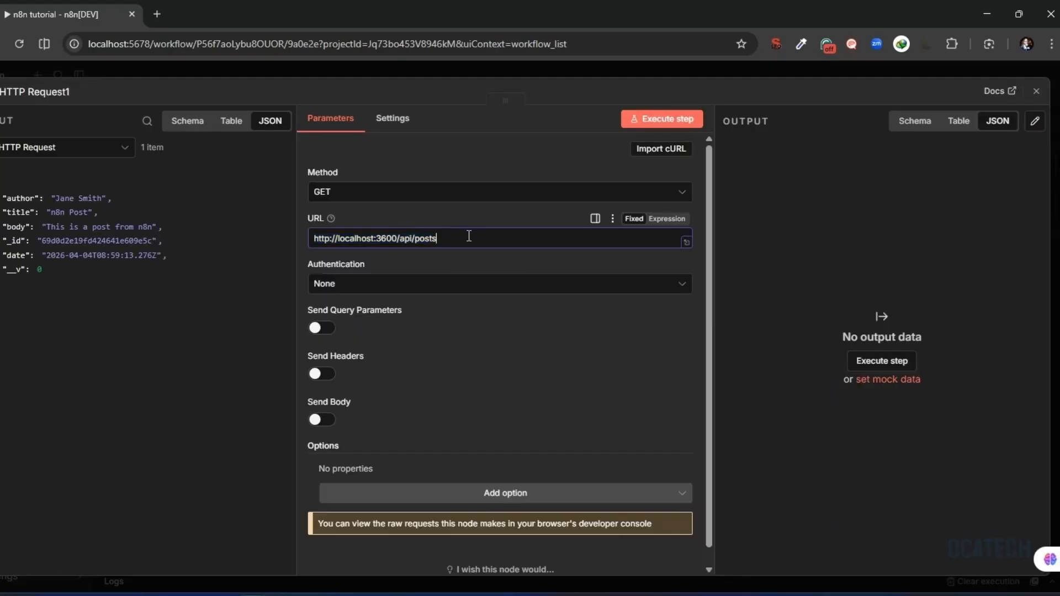
left_click_drag(440, 239, 318, 239)
left_click(415, 239)
triple_click(445, 239)
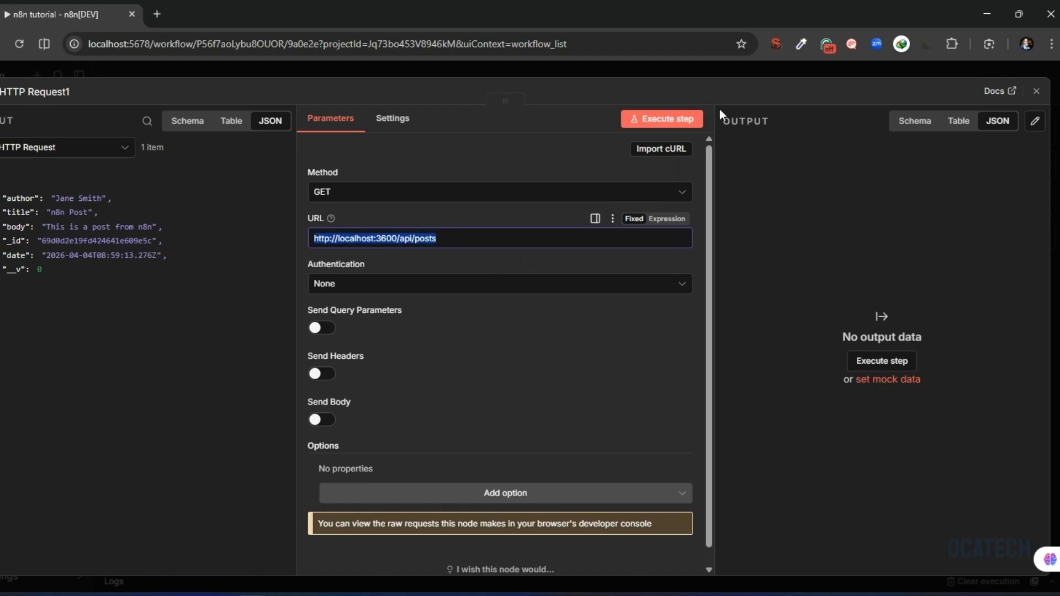
Step: Execute the second HTTP Request node as a GET and review all the returned posts
left_click(642, 124)
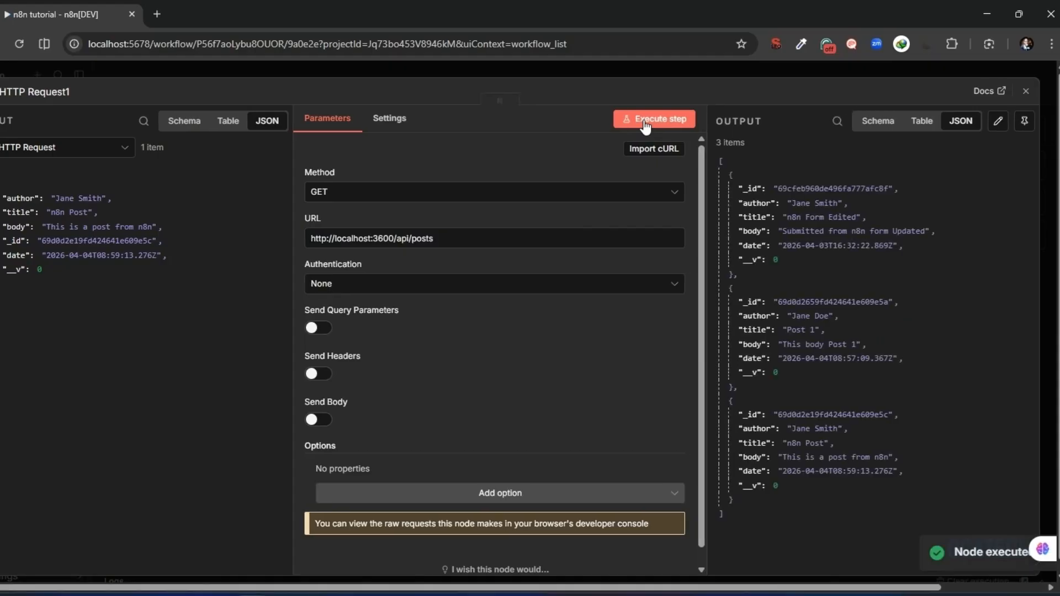
left_click_drag(748, 517, 722, 157)
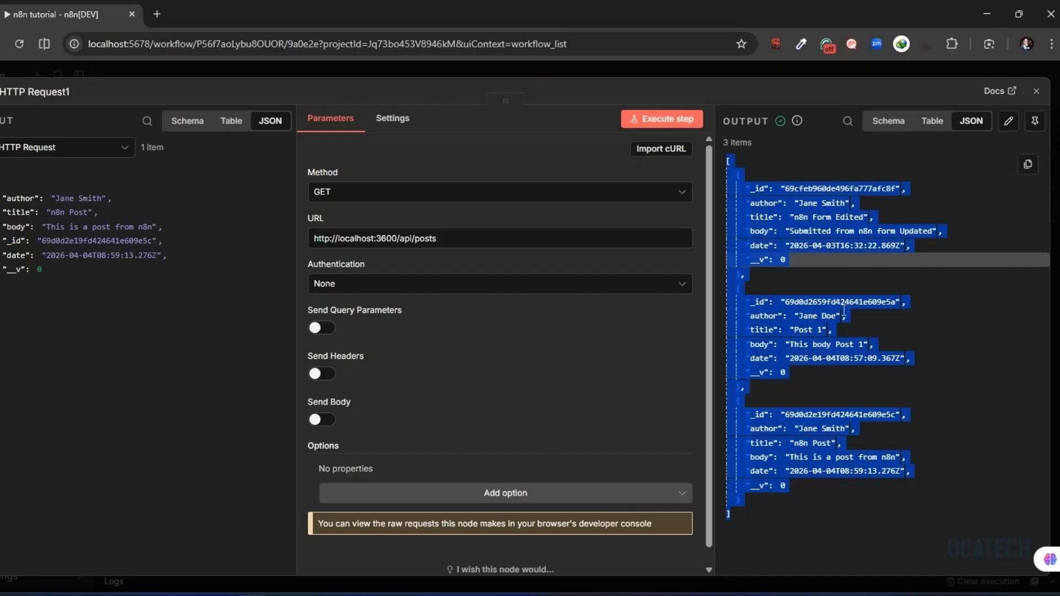
left_click(850, 359)
Step: Append /69d0d2659fd424641e609e5a to the second HTTP Request node's URL, execute the node, and inspect the single post returned
left_click(883, 304)
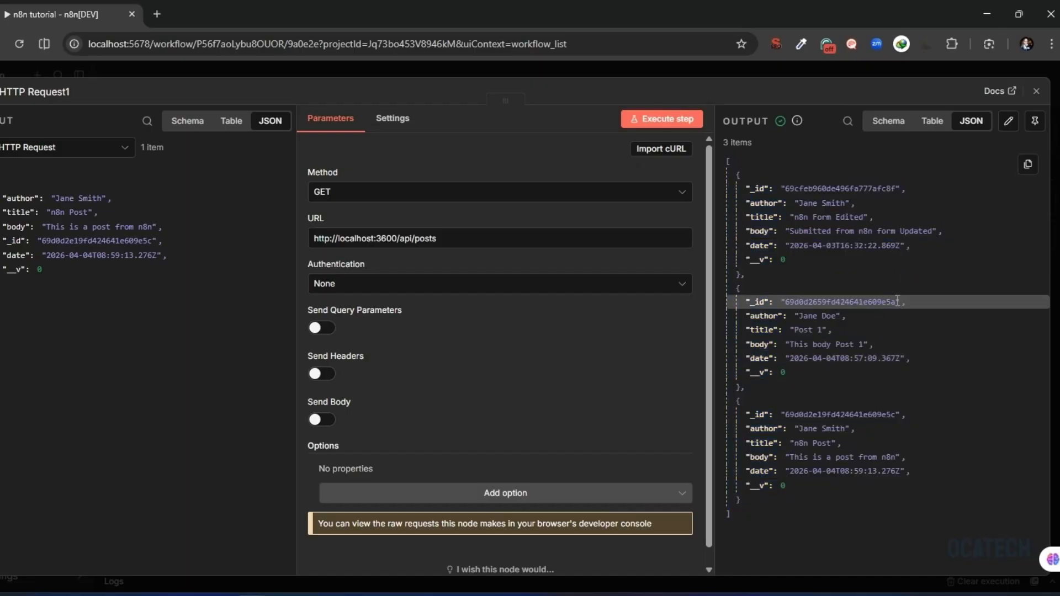
left_click(476, 234)
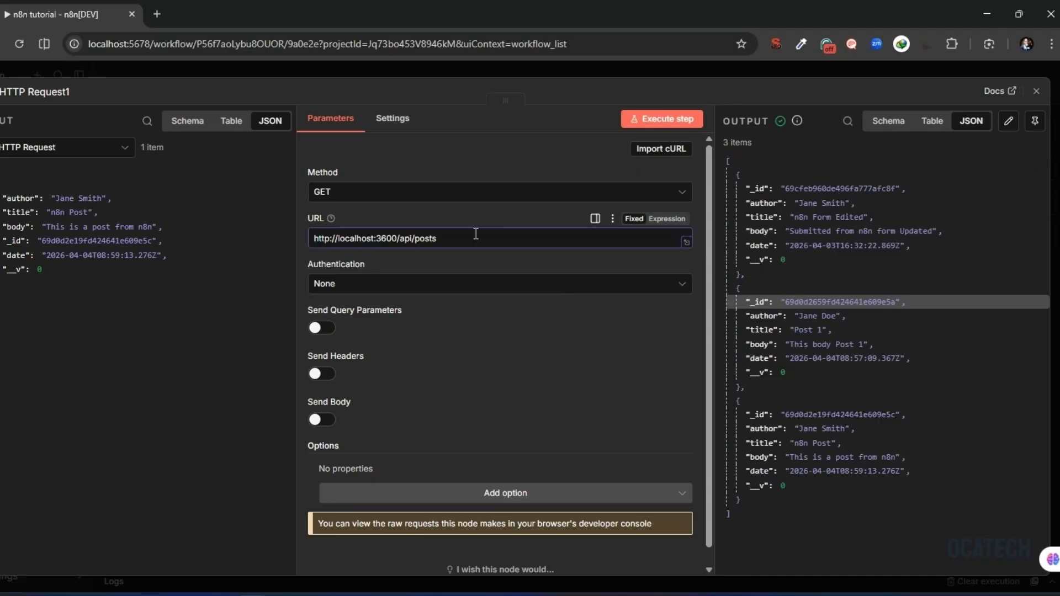
type("/")
type("69d0d2659fd424641e609e5a")
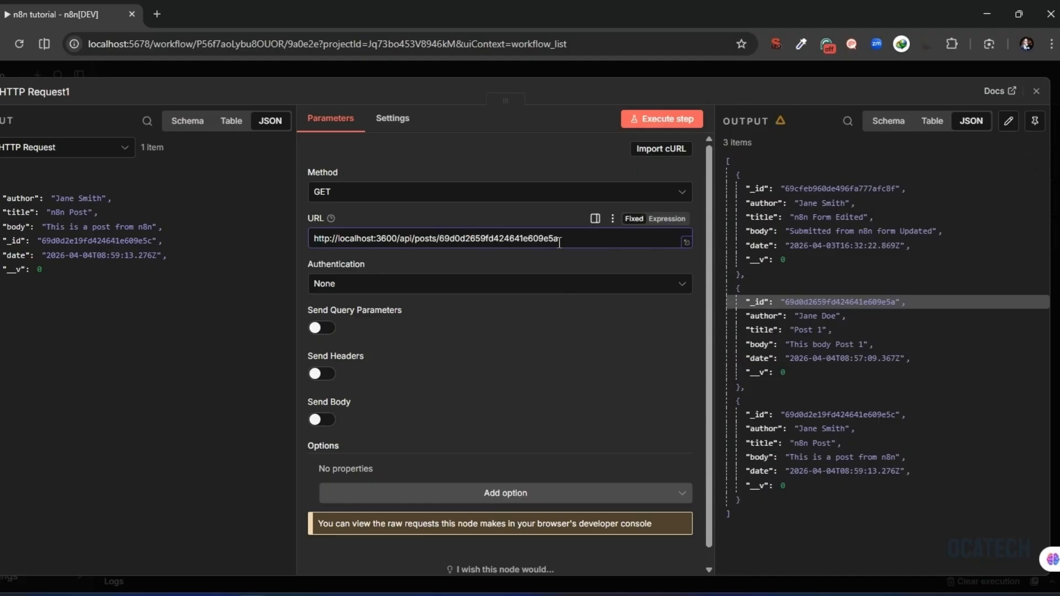
left_click_drag(559, 241, 313, 239)
left_click(584, 240)
left_click_drag(442, 241, 559, 239)
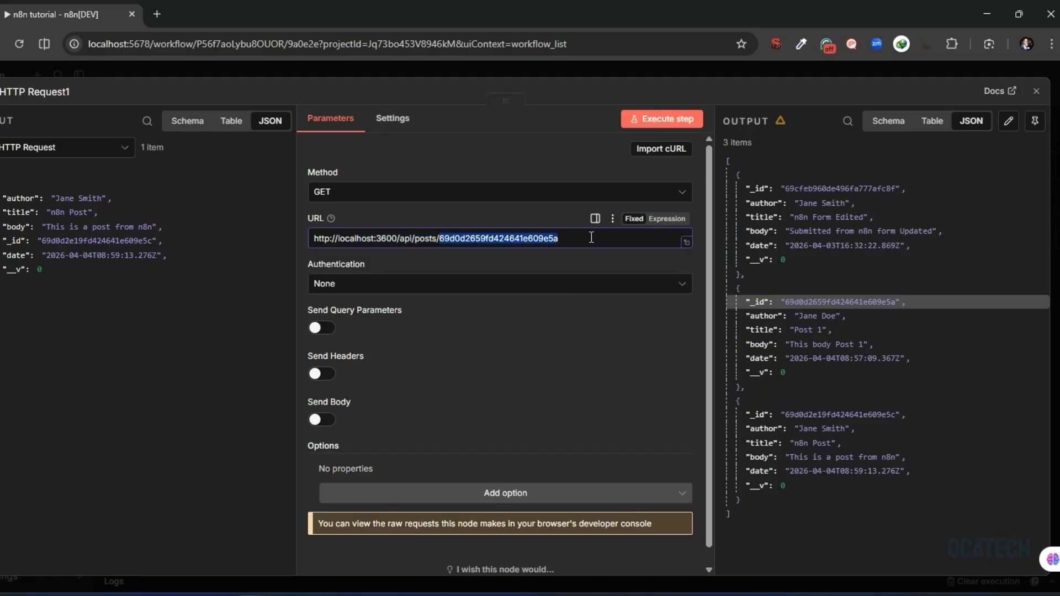
left_click(649, 129)
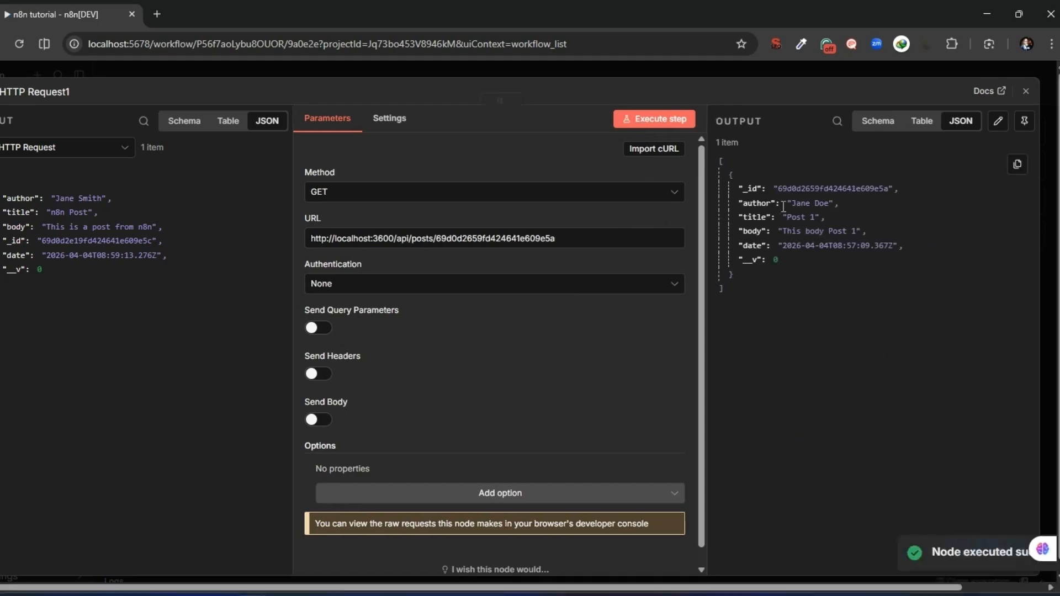
left_click_drag(759, 290, 738, 183)
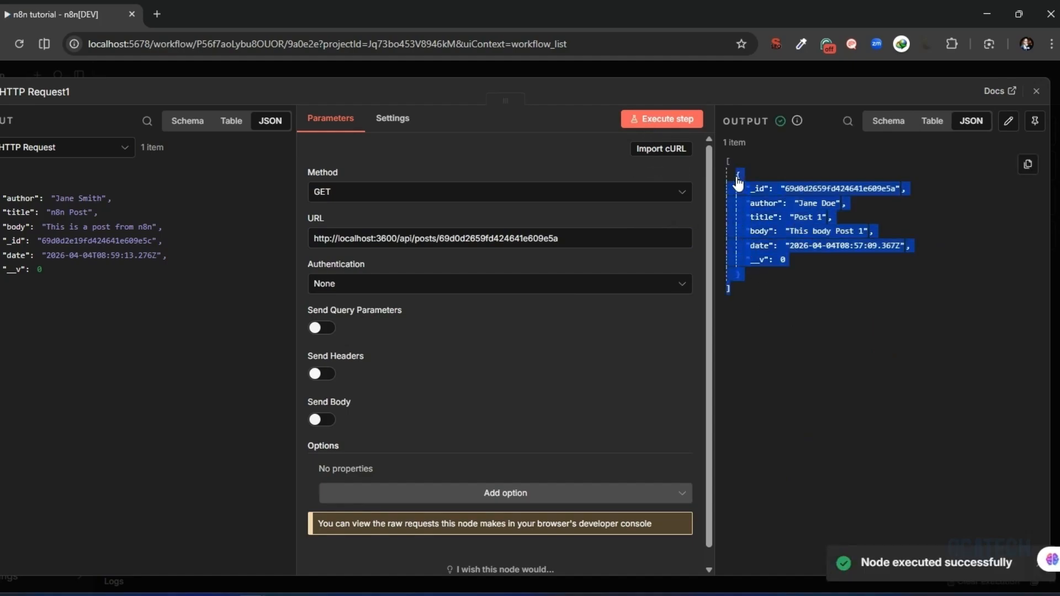
double_click(831, 189)
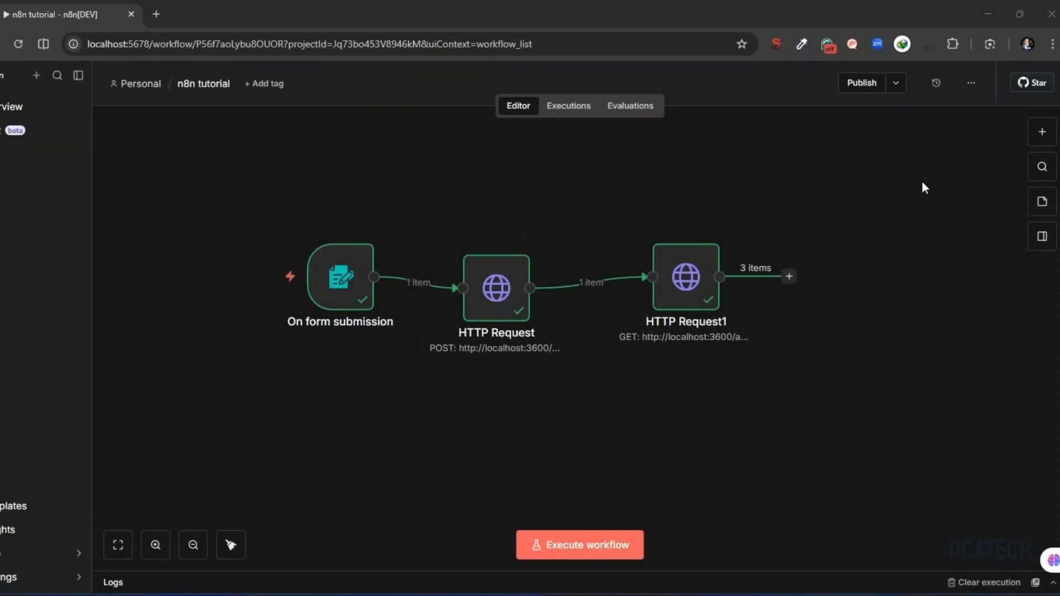
Step: Move the second HTTP Request node level with the first and add a Filter node after it
left_click_drag(687, 277, 641, 288)
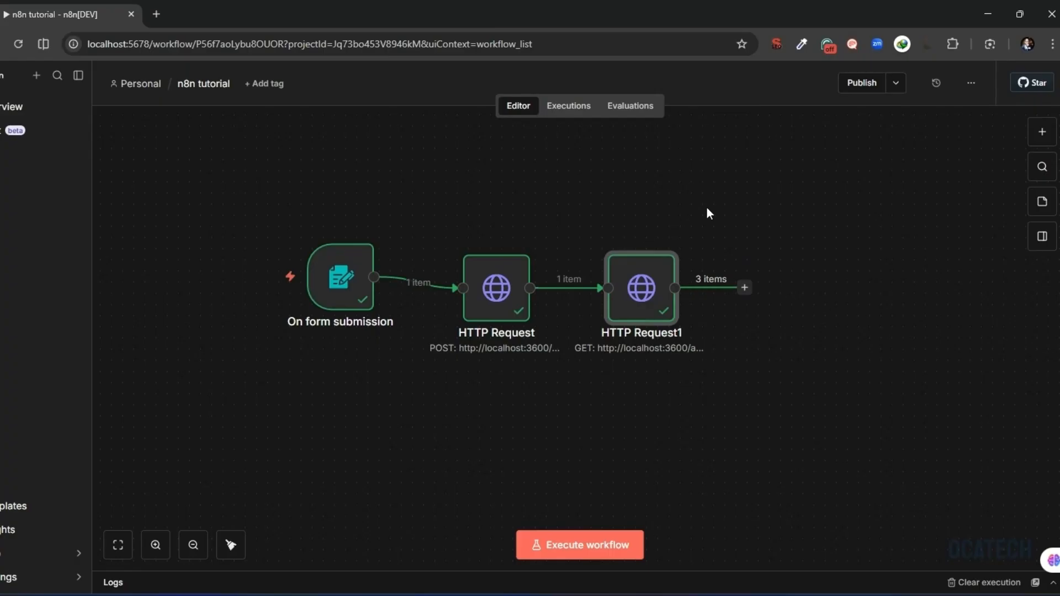
left_click(1043, 133)
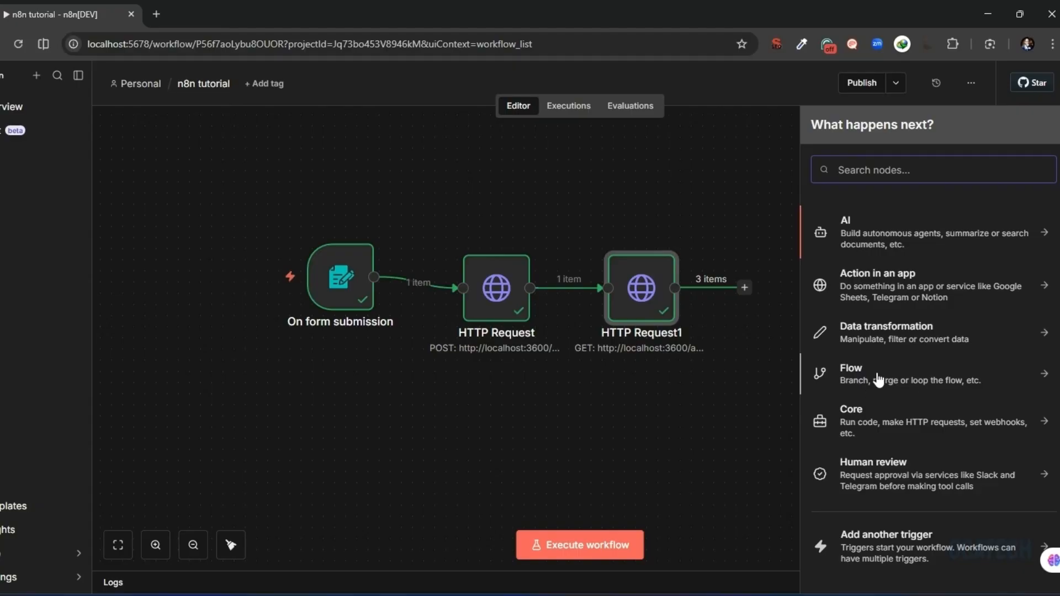
left_click(860, 381)
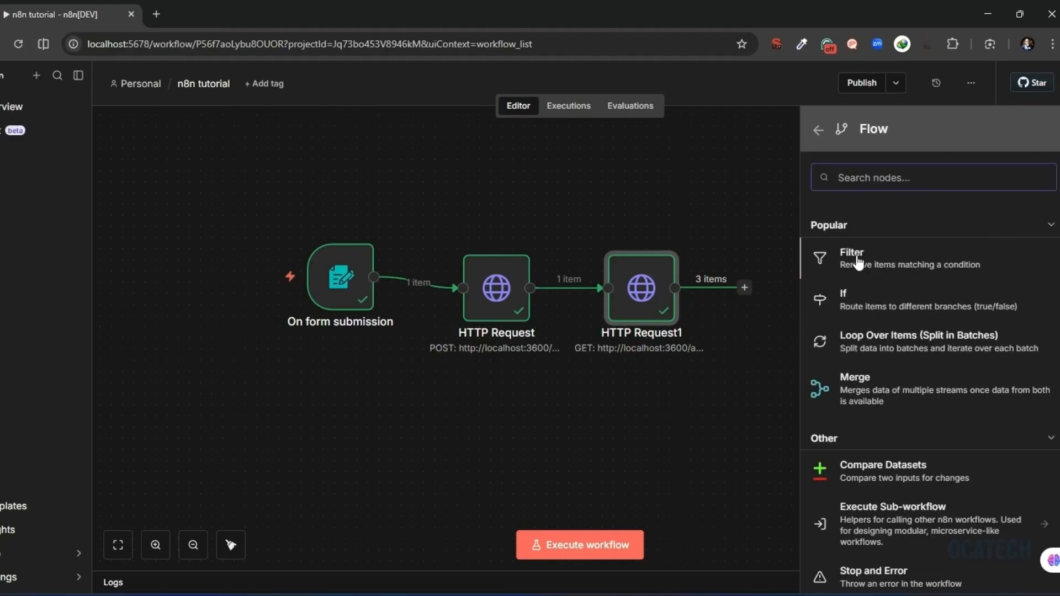
left_click(859, 265)
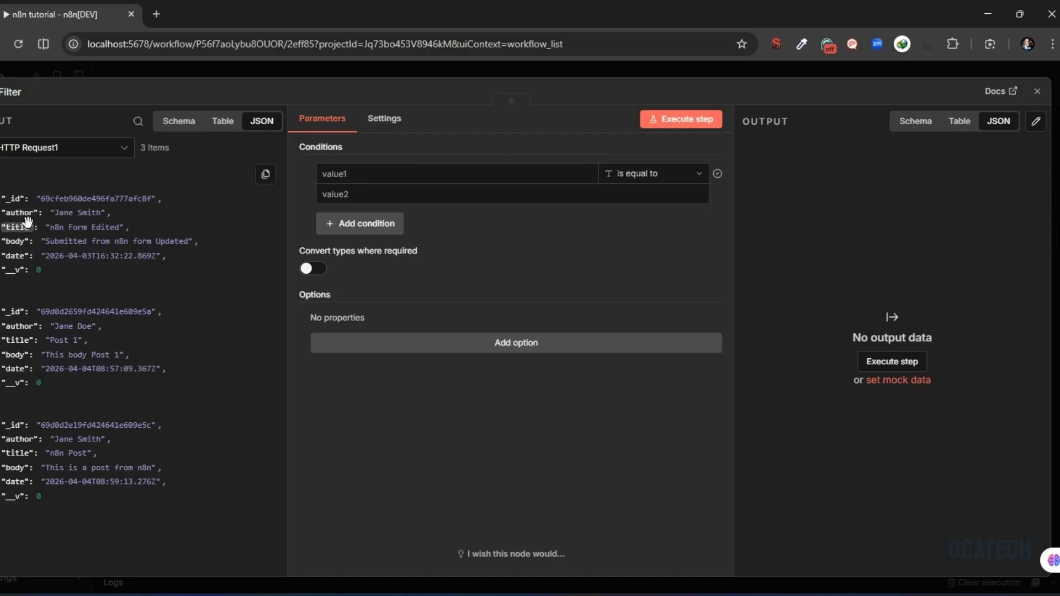
Step: Set the Filter condition's first value to {{ $json.author }} from the input data, keeping the string comparison "is equal to"
left_click_drag(22, 226, 385, 178)
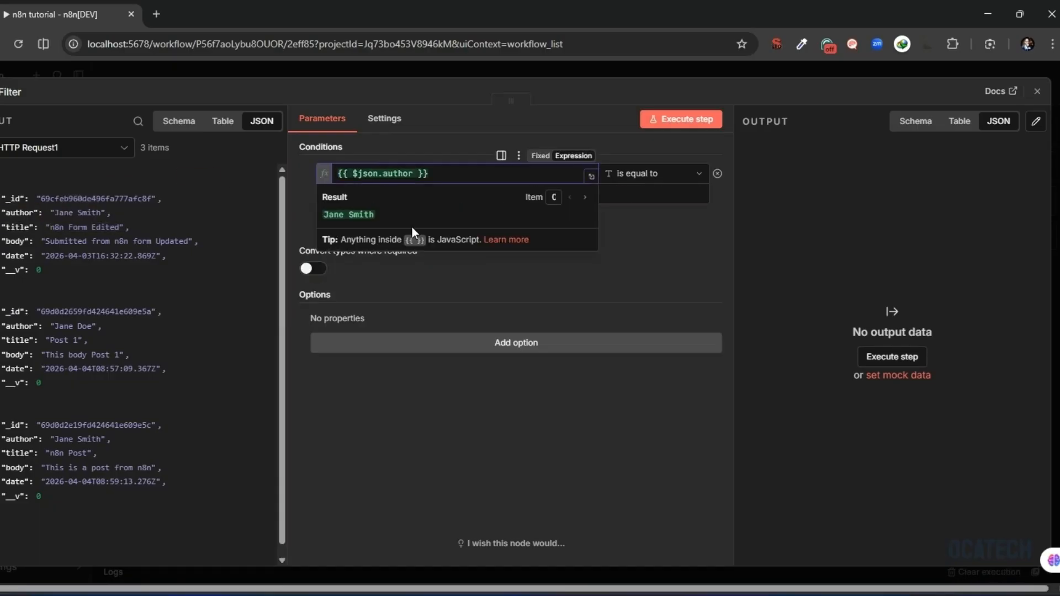
left_click(654, 174)
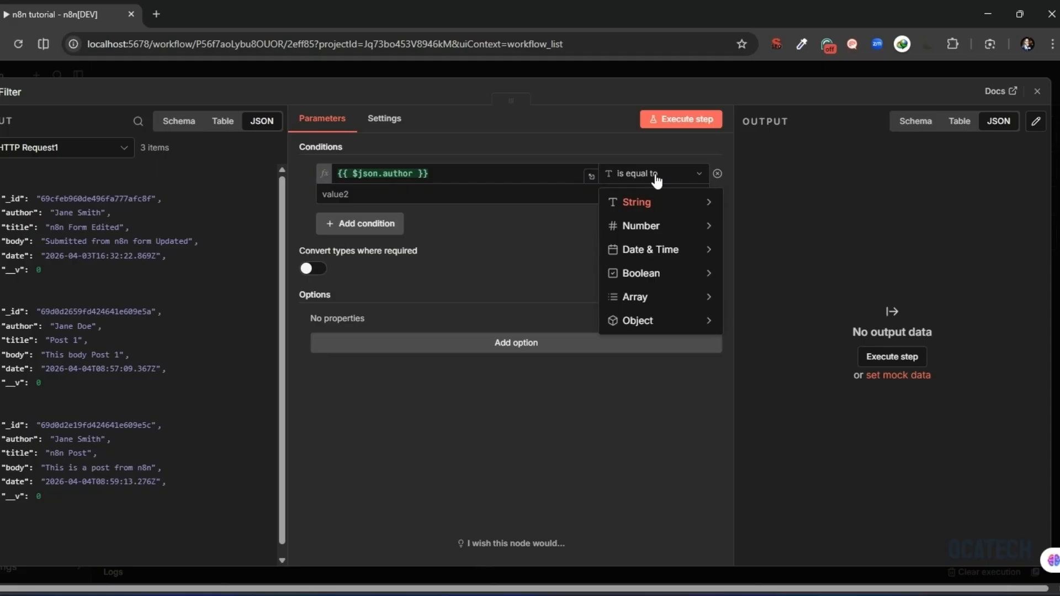
left_click(655, 173)
Step: Enter an author's full name that matches none of the input posts as the comparison value and execute the Filter node
left_click(336, 194)
type("Jo")
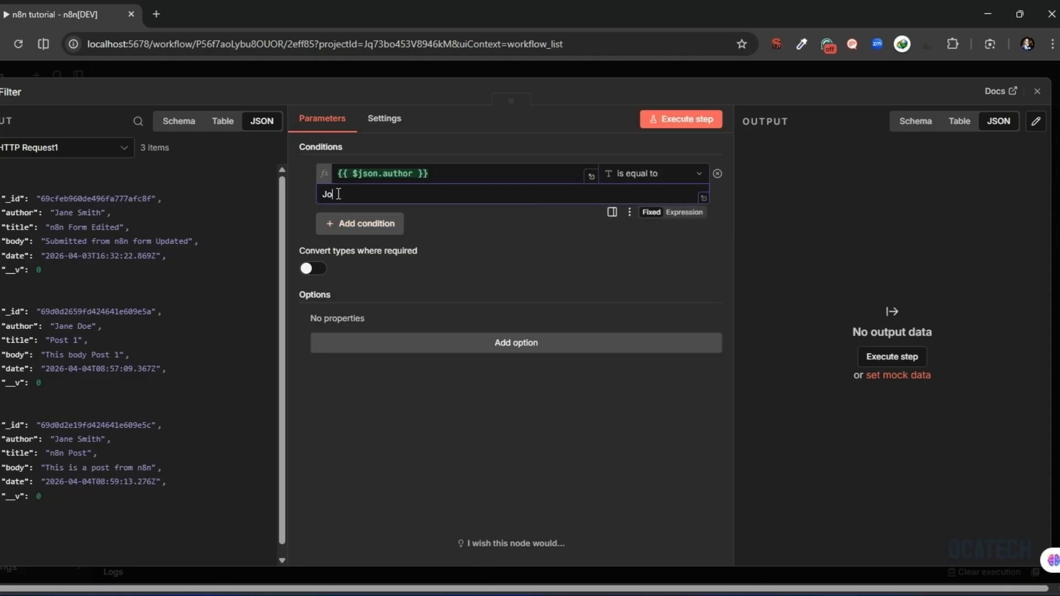
type("hn Doe")
key("ctrl+a")
left_click_drag(365, 193, 320, 193)
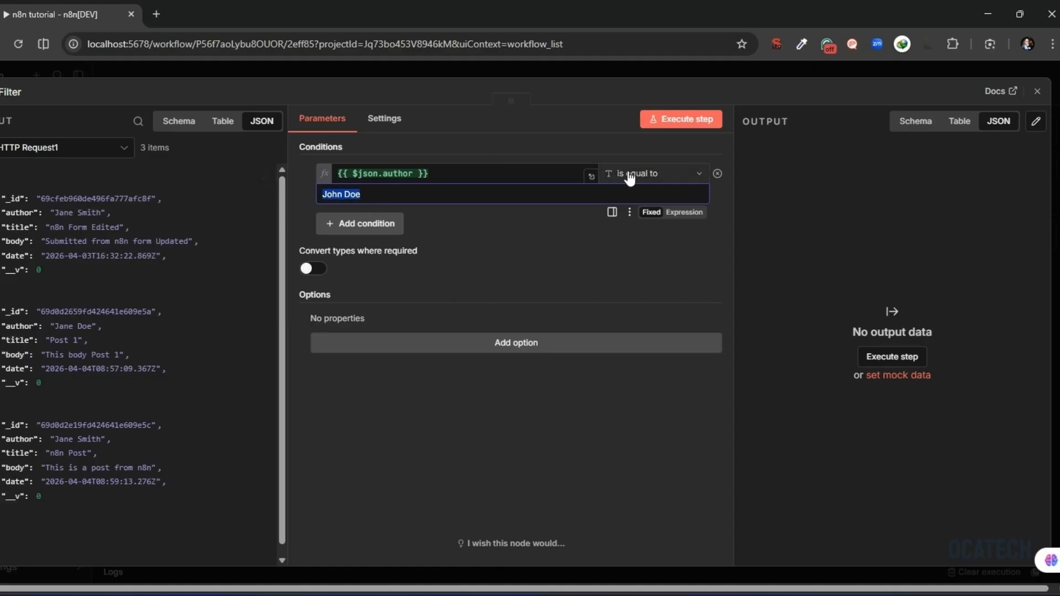
left_click(684, 130)
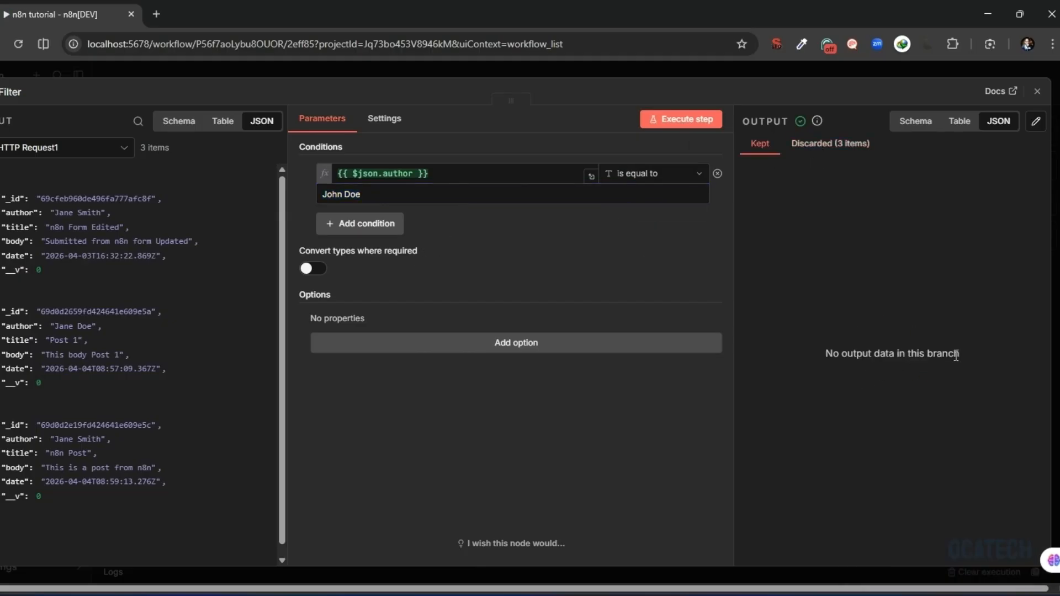
left_click_drag(962, 354, 825, 354)
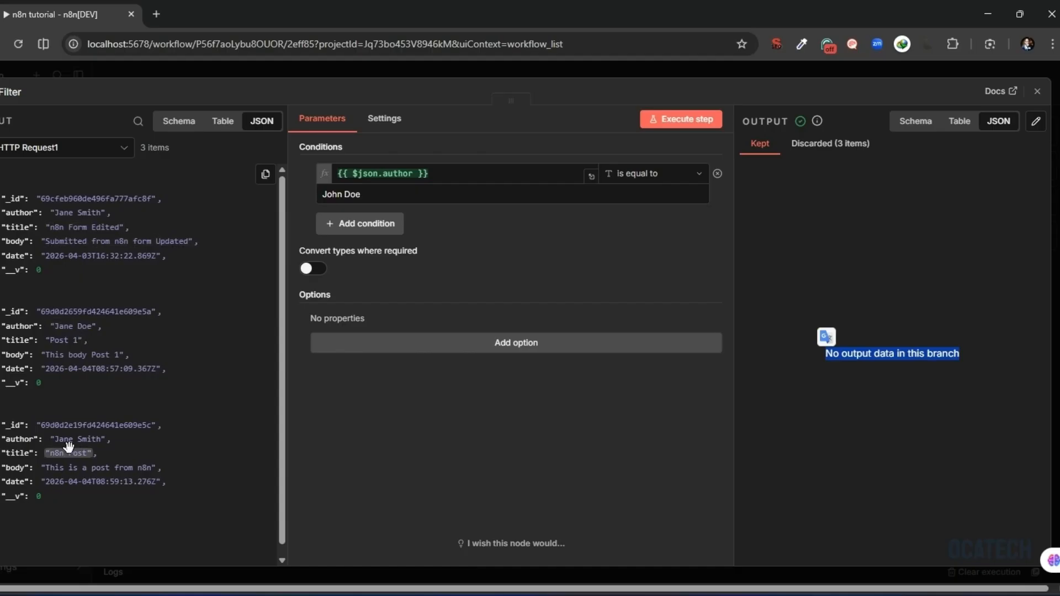
Step: Replace the comparison value with the full name of the "Post 1" author, execute the Filter node, and check the kept item's author
left_click(374, 195)
key("BackSpace")
key("BackSpace")
key("BackSpace")
key("BackSpace")
key("BackSpace")
key("BackSpace")
key("BackSpace")
key("BackSpace")
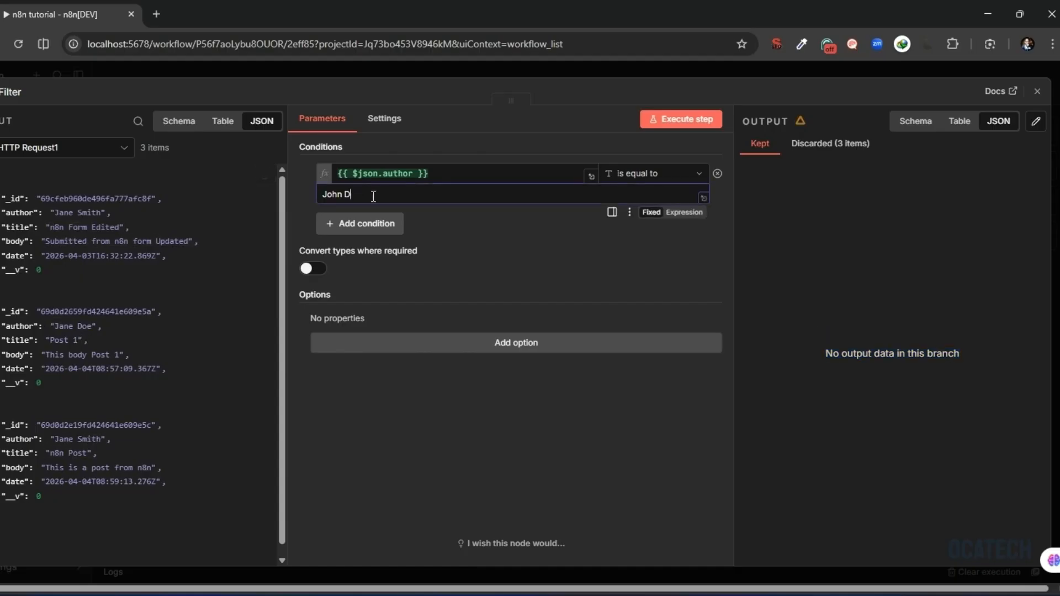
type("Jane Doe")
left_click(685, 122)
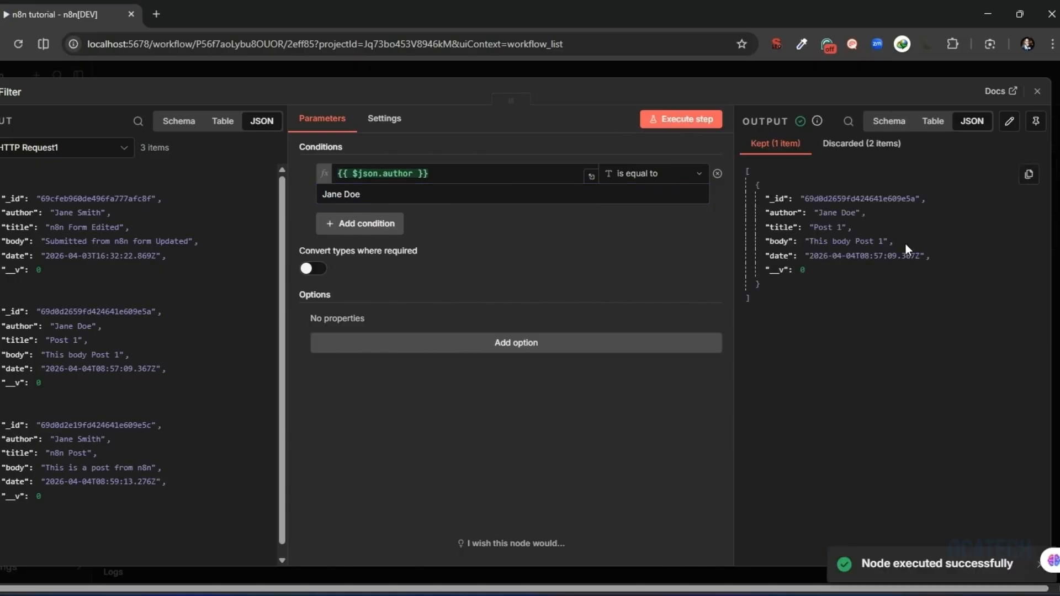
left_click_drag(772, 213, 820, 212)
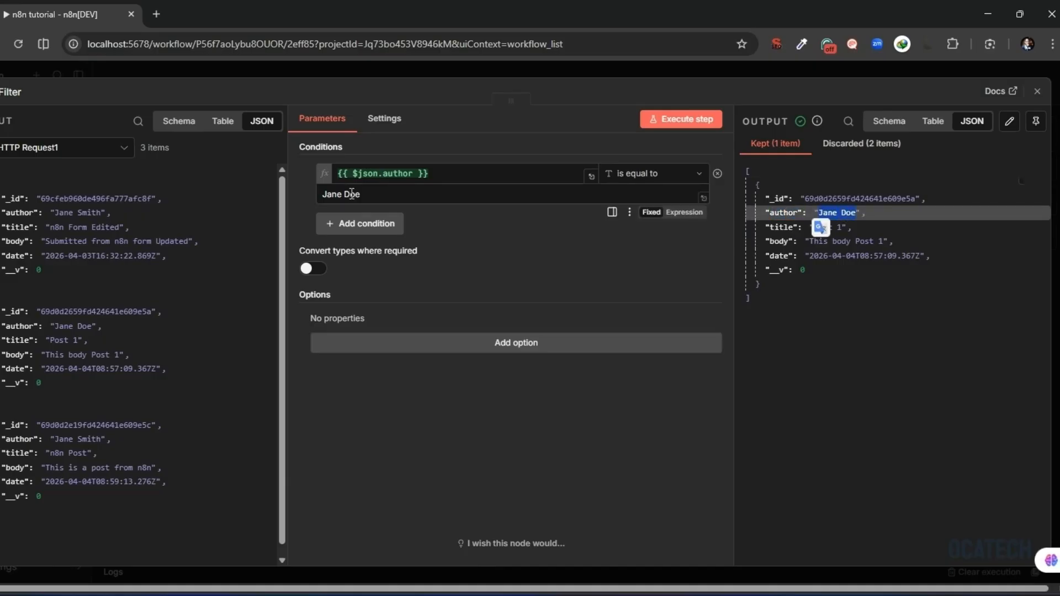
Step: Change the surname in the comparison value to match the author of the "n8n Post" entry and execute the Filter node
left_click(359, 197)
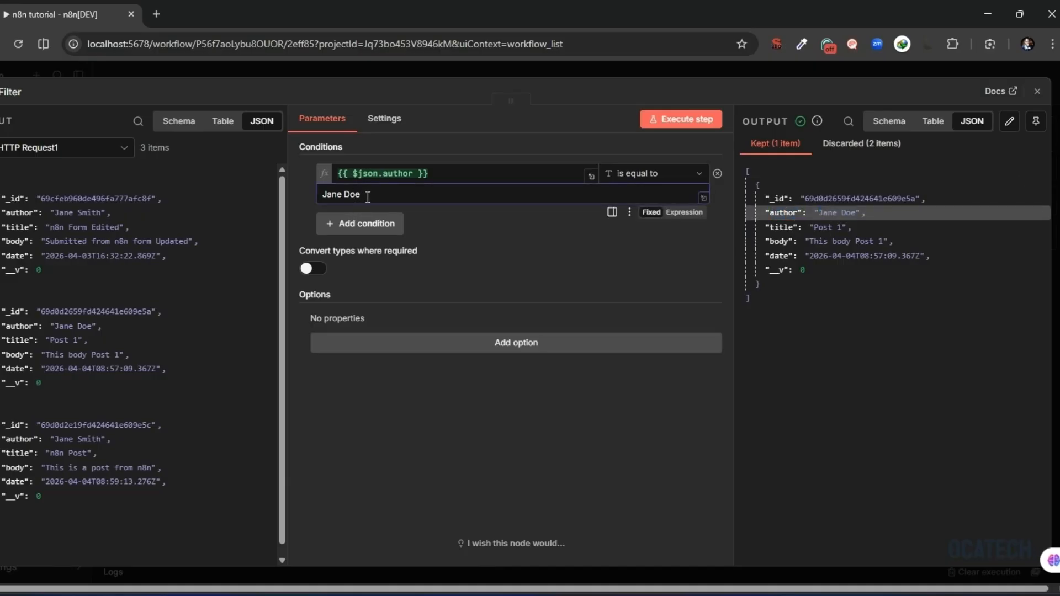
key("BackSpace")
key("BackSpace")
key("BackSpace")
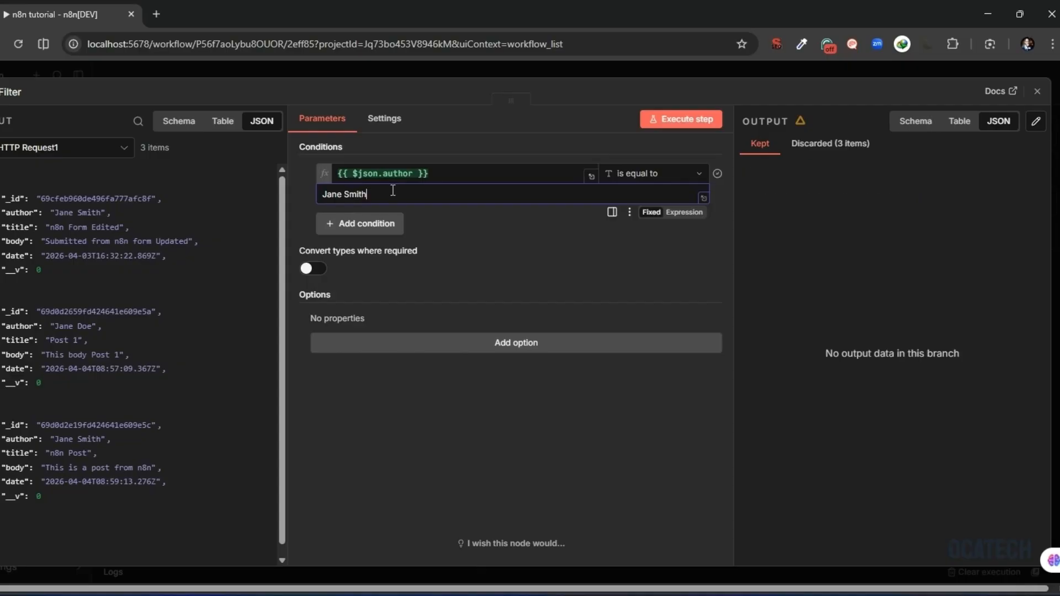
left_click_drag(383, 192, 337, 193)
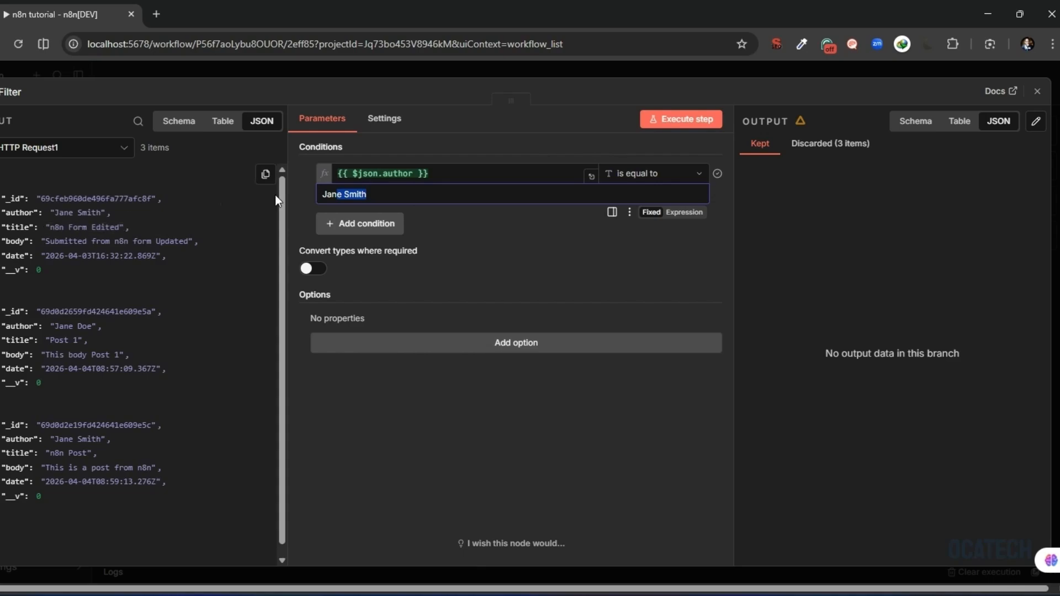
left_click(676, 122)
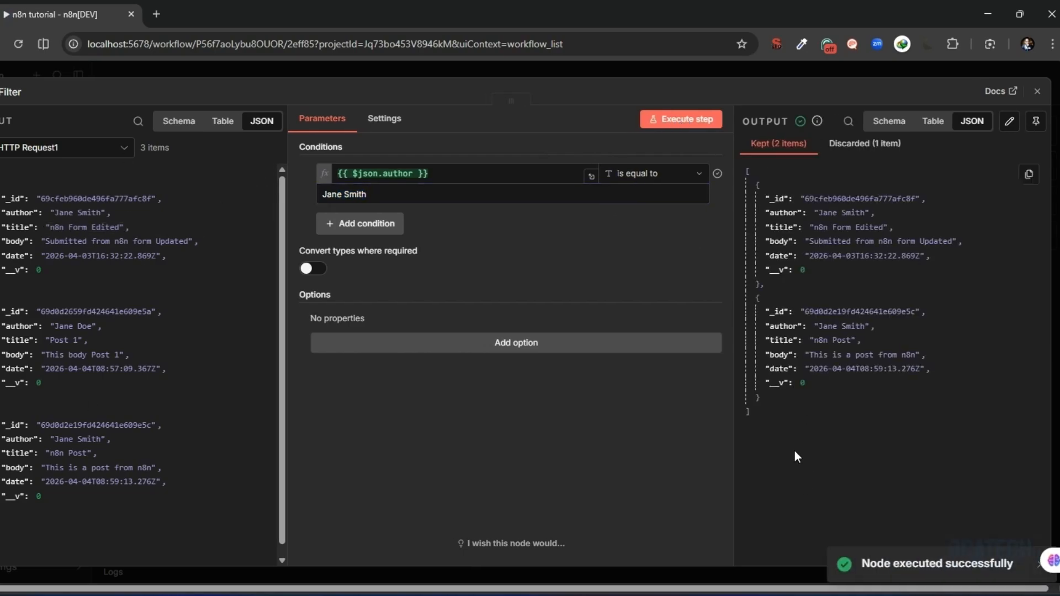
Step: Compare the authors of the Filter node's kept items with the discarded items, returning to the kept items
left_click_drag(784, 423, 759, 189)
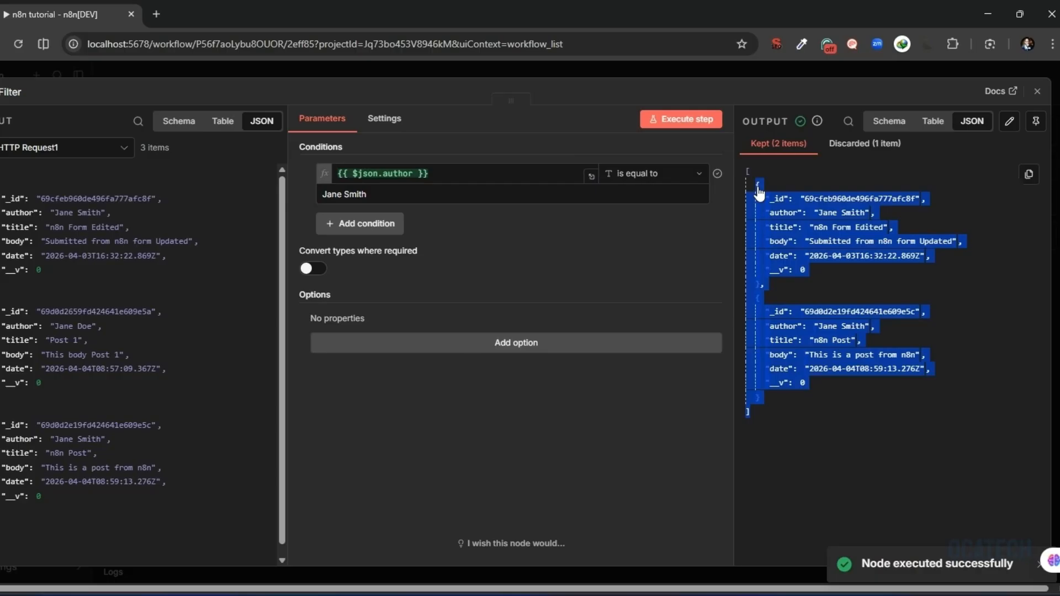
left_click(859, 313)
left_click_drag(854, 212, 828, 212)
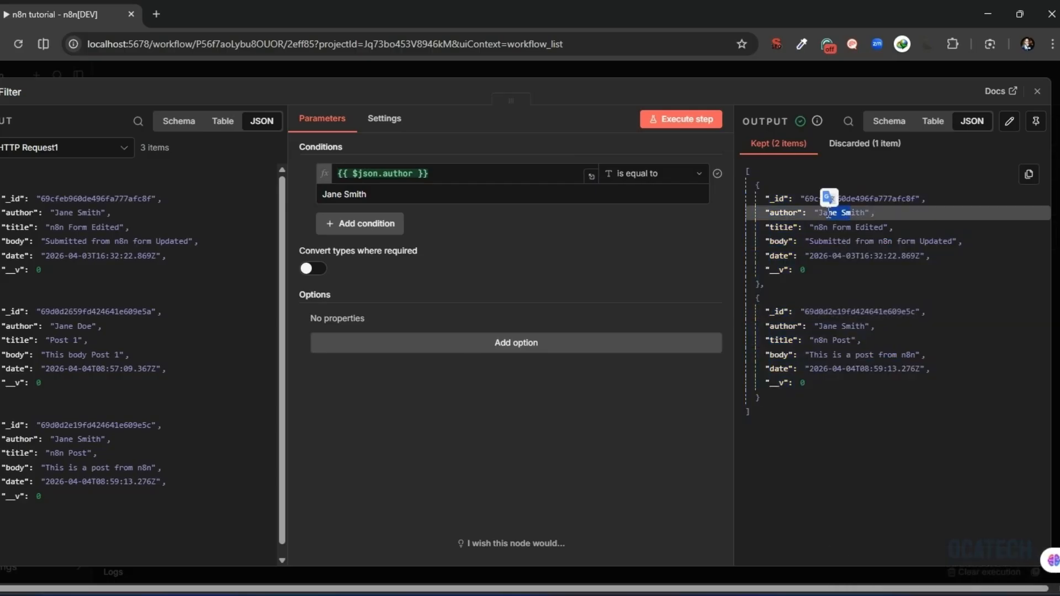
left_click_drag(851, 327, 819, 327)
left_click(841, 330)
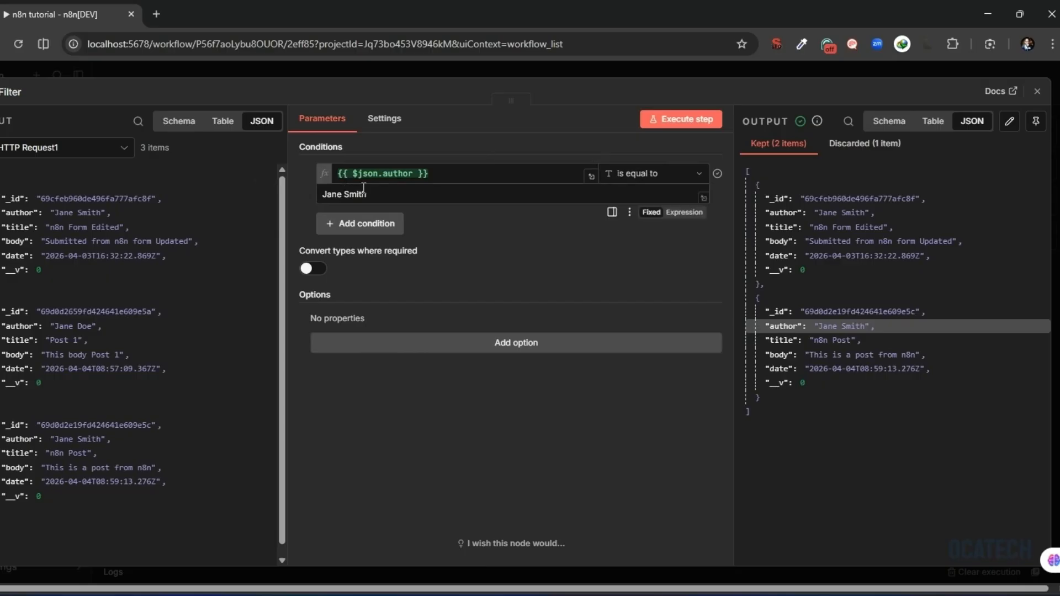
left_click(866, 145)
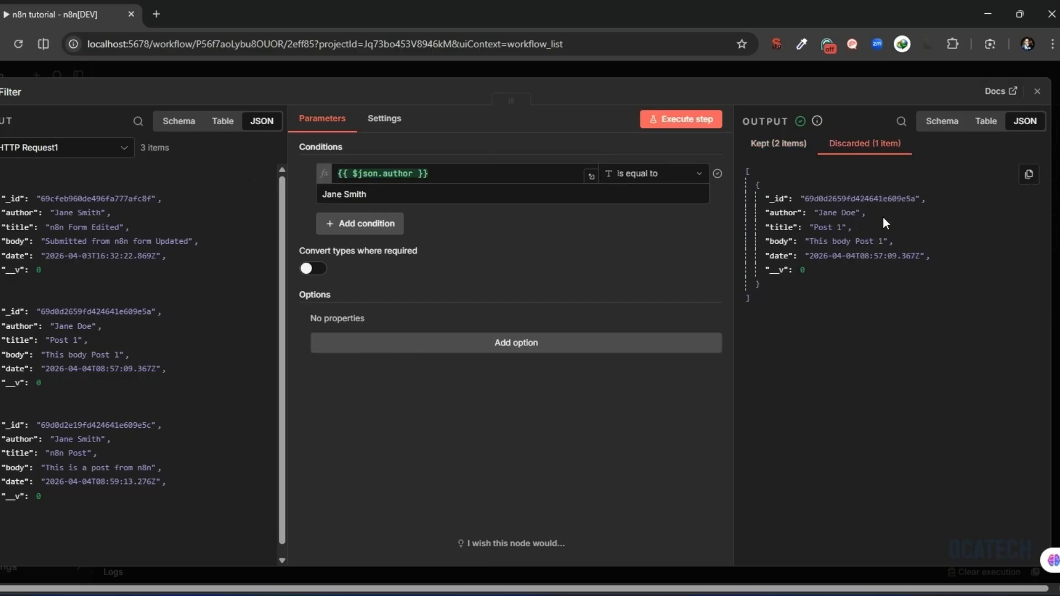
left_click(779, 144)
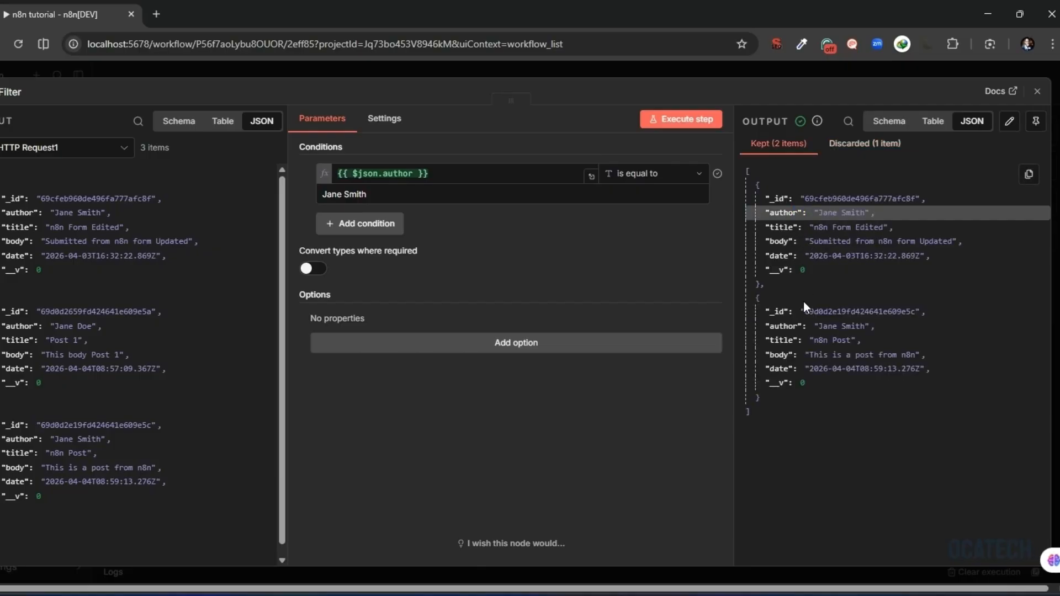
Step: Close the Filter node's settings and reposition both HTTP Request nodes to tidy the workflow layout
left_click(1037, 93)
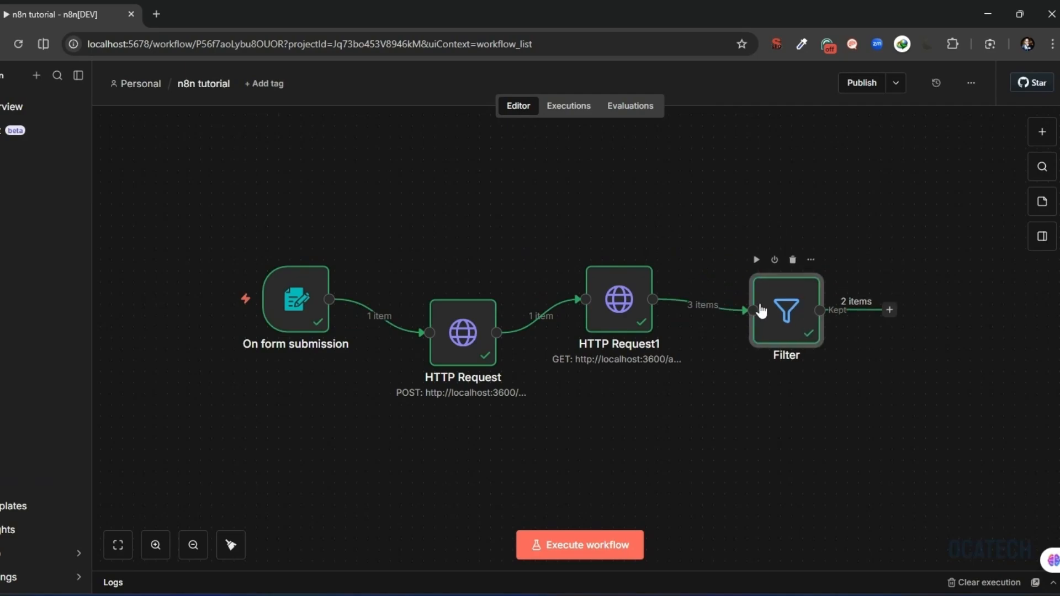
left_click_drag(619, 299, 675, 277)
left_click_drag(463, 332, 496, 288)
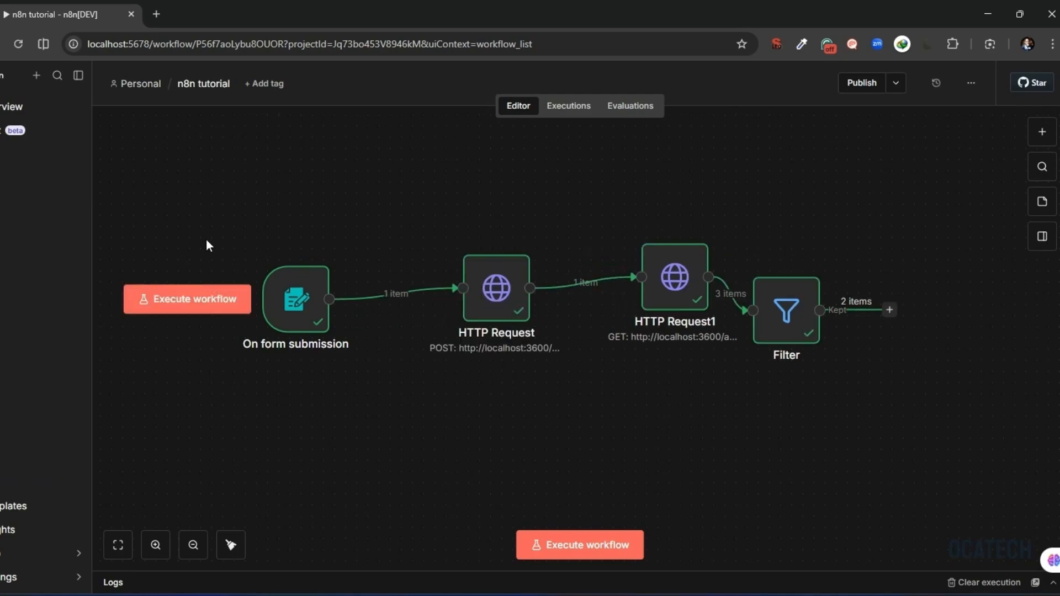
Step: Execute the workflow and submit the Blog Post form with title "Test Post", body "This Test Post" and the first listed author
left_click(564, 547)
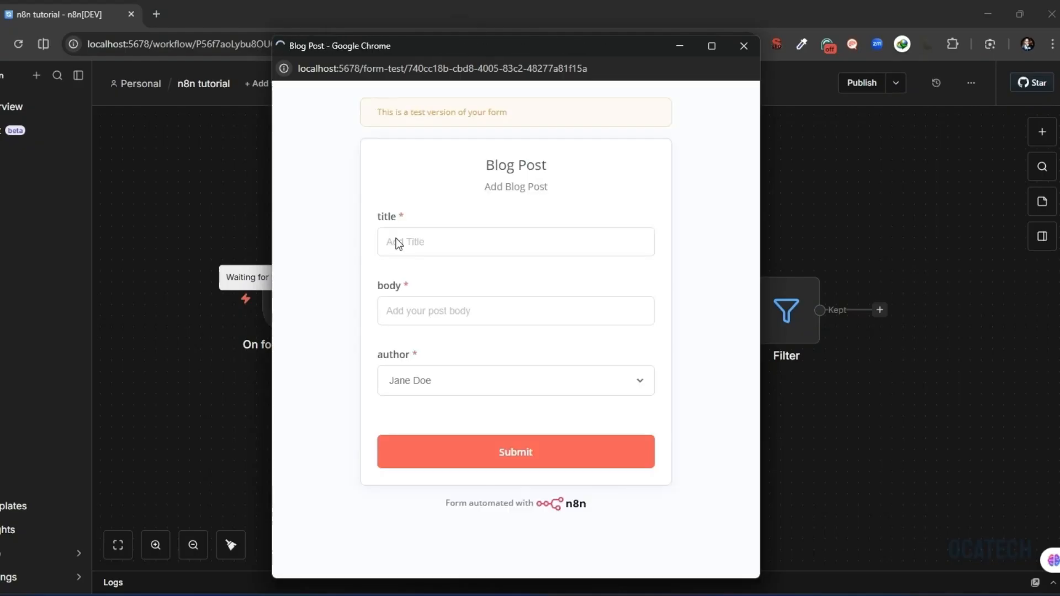
left_click(396, 239)
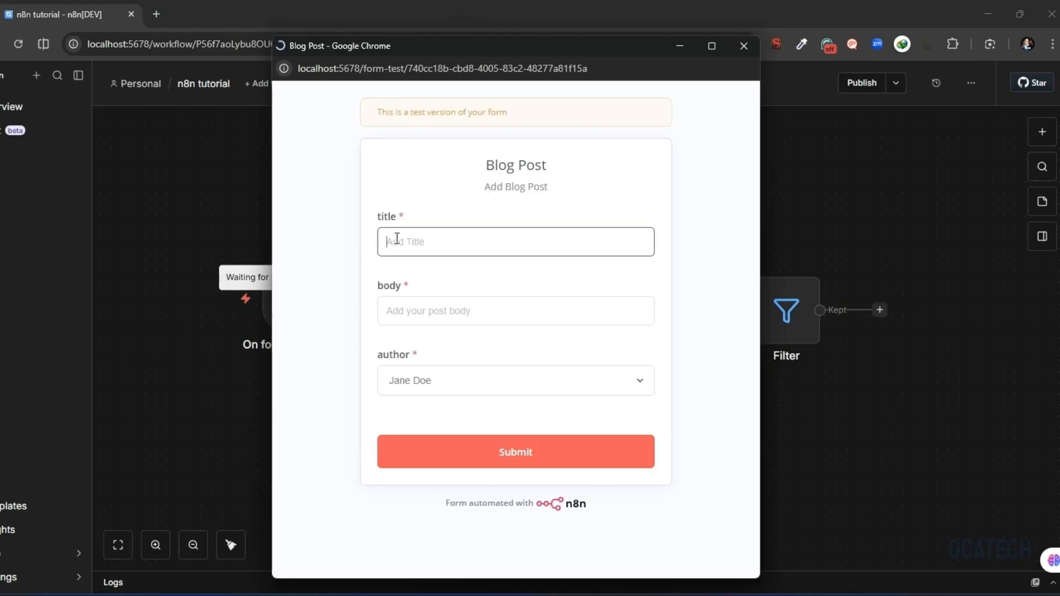
type("Test Post")
left_click(418, 313)
type("T")
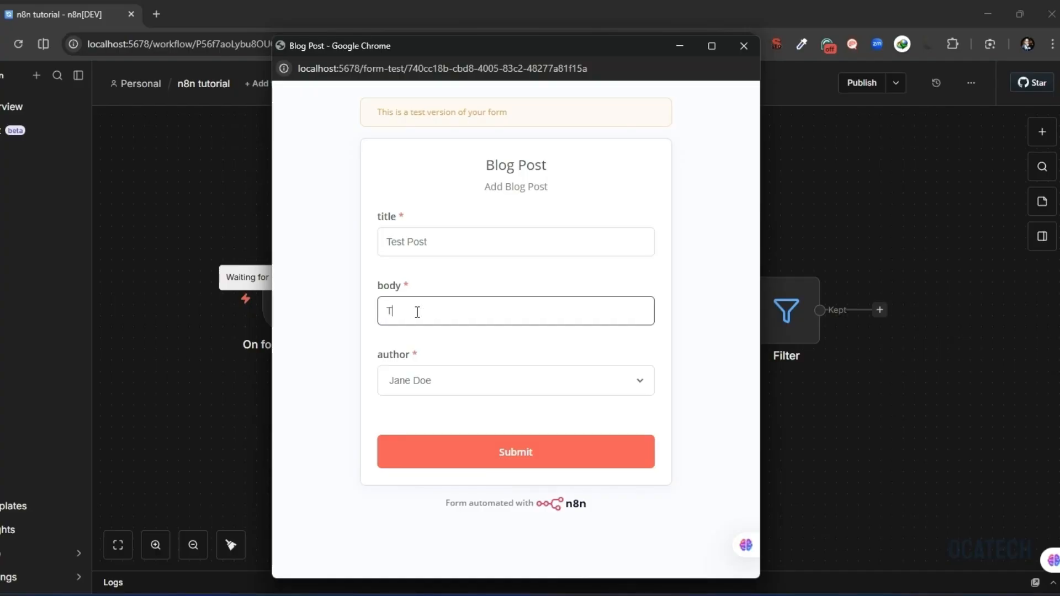
type("his Test Post")
left_click(445, 377)
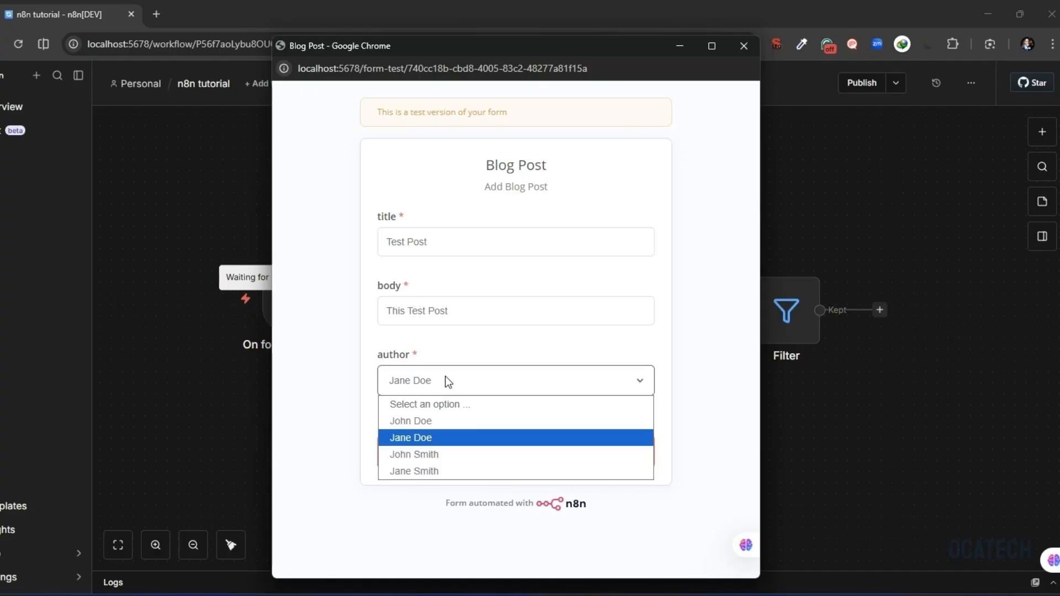
left_click(434, 422)
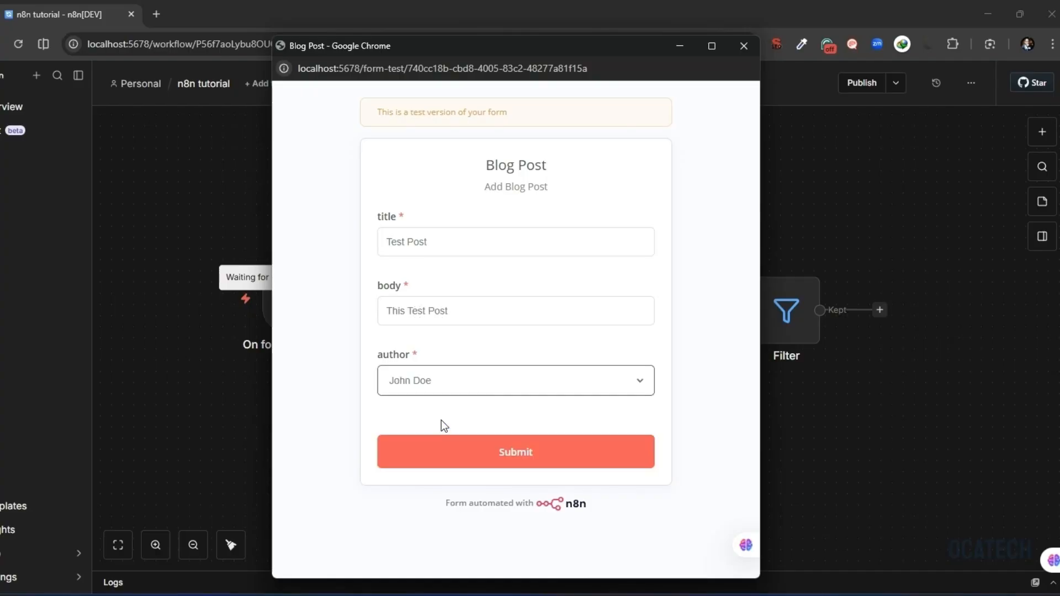
left_click(513, 466)
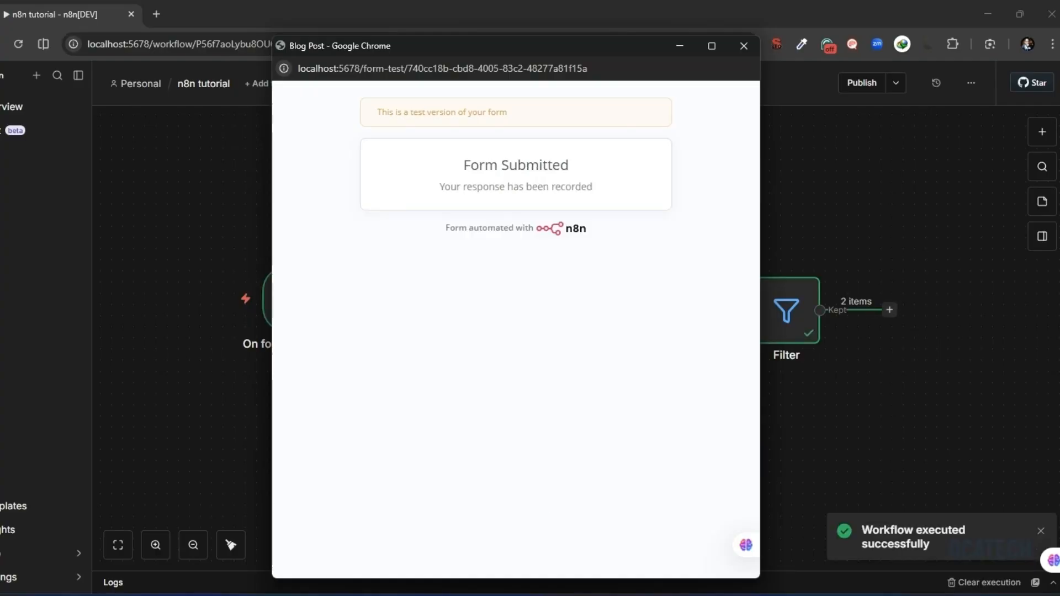
Step: Switch to MongoDB Compass, refresh the posts collection and check the newest document, closing Compass and the submitted form window
left_click(77, 595)
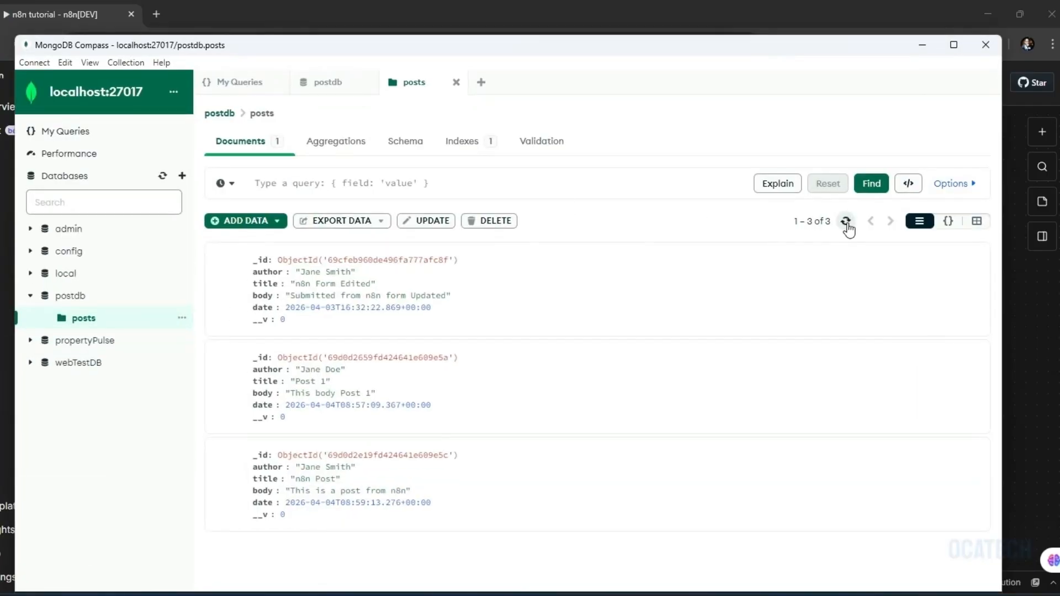
scroll(320, 555, "down", 1)
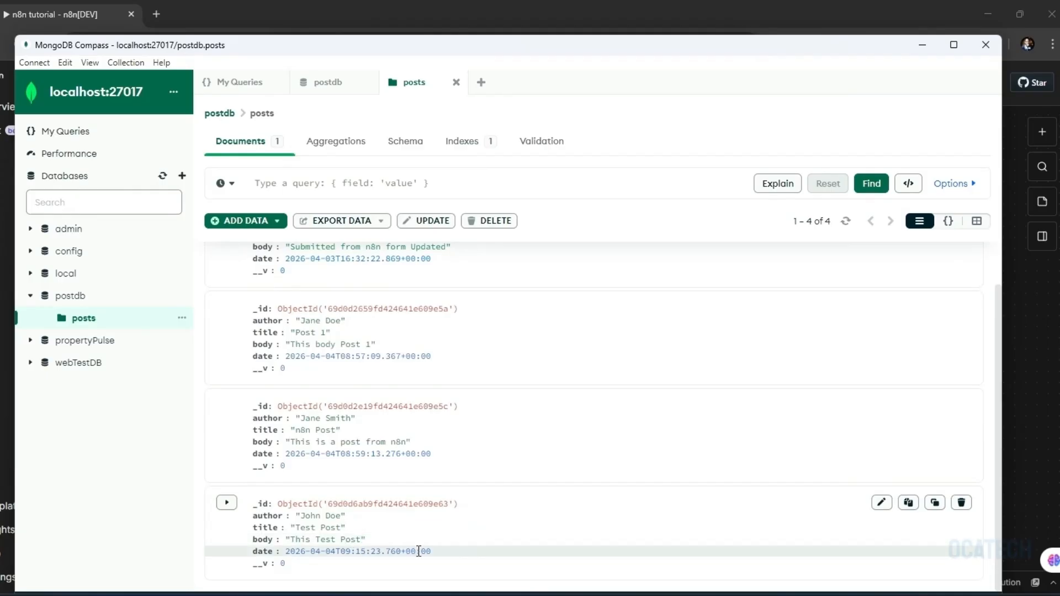
left_click_drag(450, 563, 257, 515)
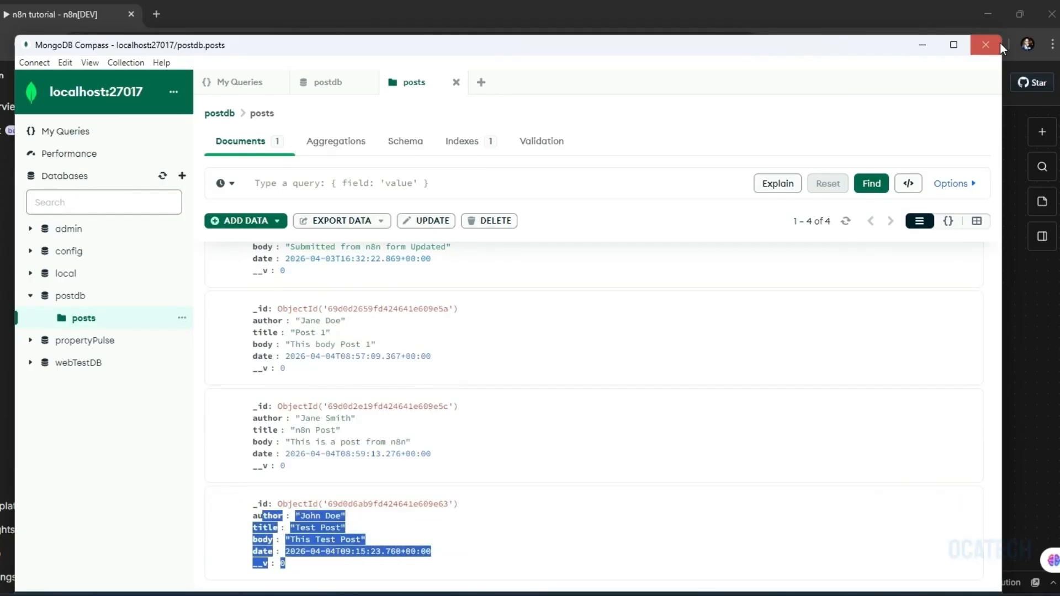
left_click(986, 45)
left_click(745, 48)
Step: Replace the Filter node's comparison value with the full name of the "Test Post" author, execute the node and close its settings
double_click(796, 317)
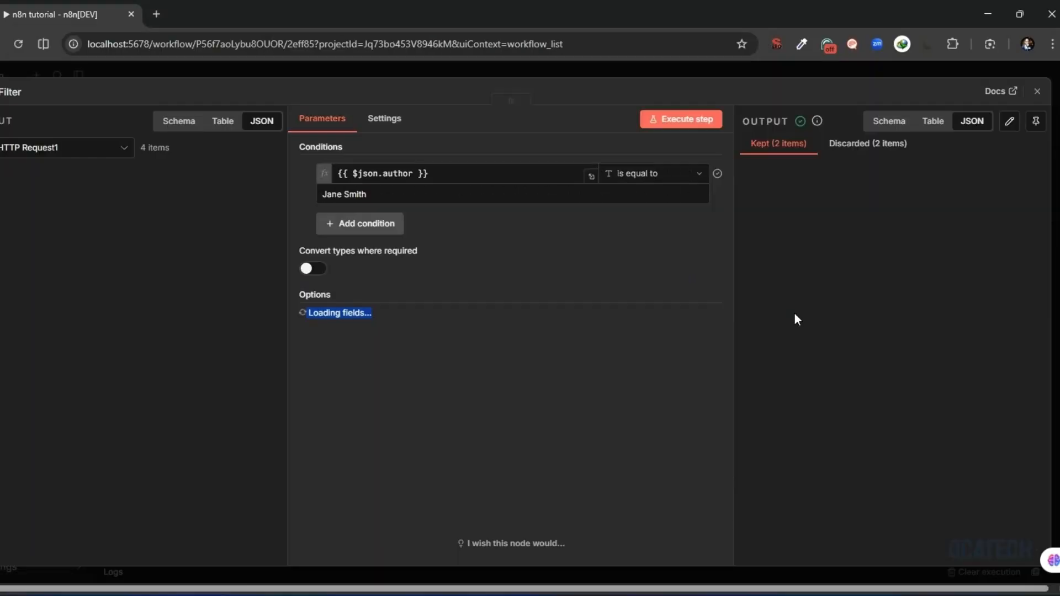
left_click(378, 195)
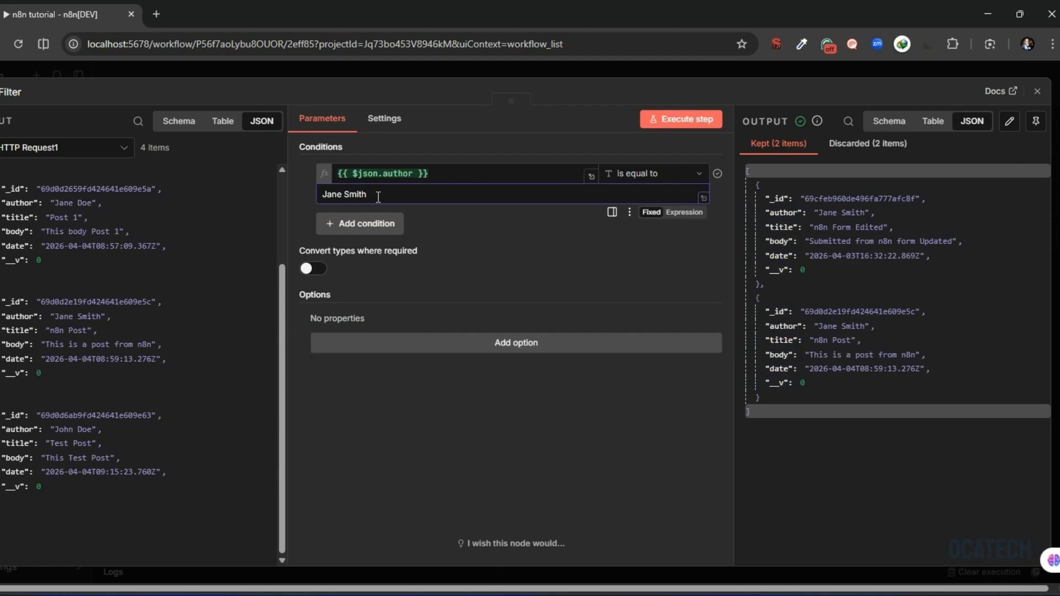
key("BackSpace")
key("BackSpace")
key("BackSpace")
key("BackSpace")
key("BackSpace")
key("BackSpace")
key("BackSpace")
key("BackSpace")
key("BackSpace")
key("BackSpace")
type("John Doe")
left_click(685, 121)
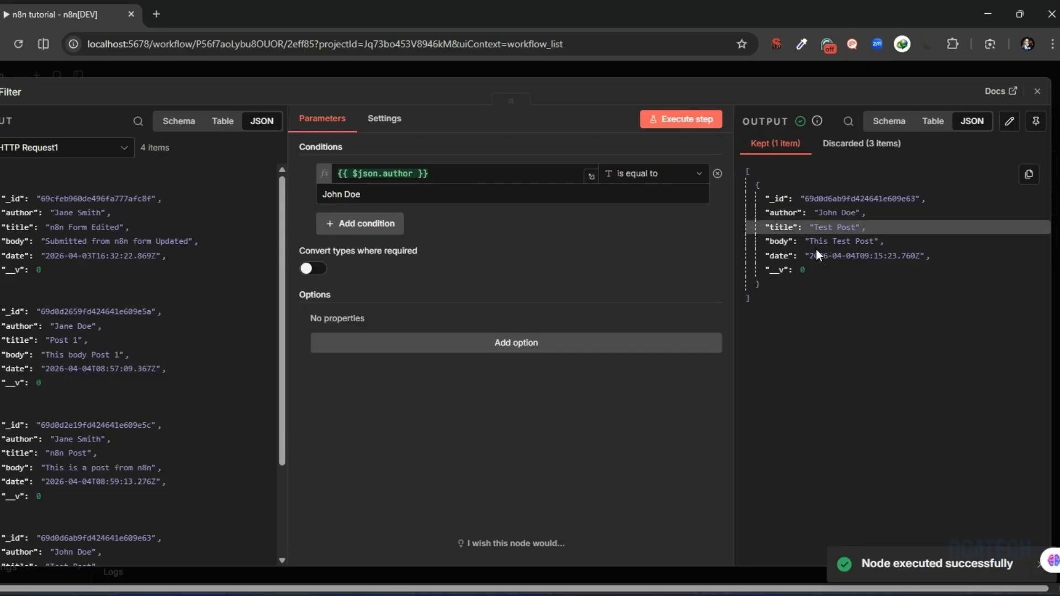
key("Escape")
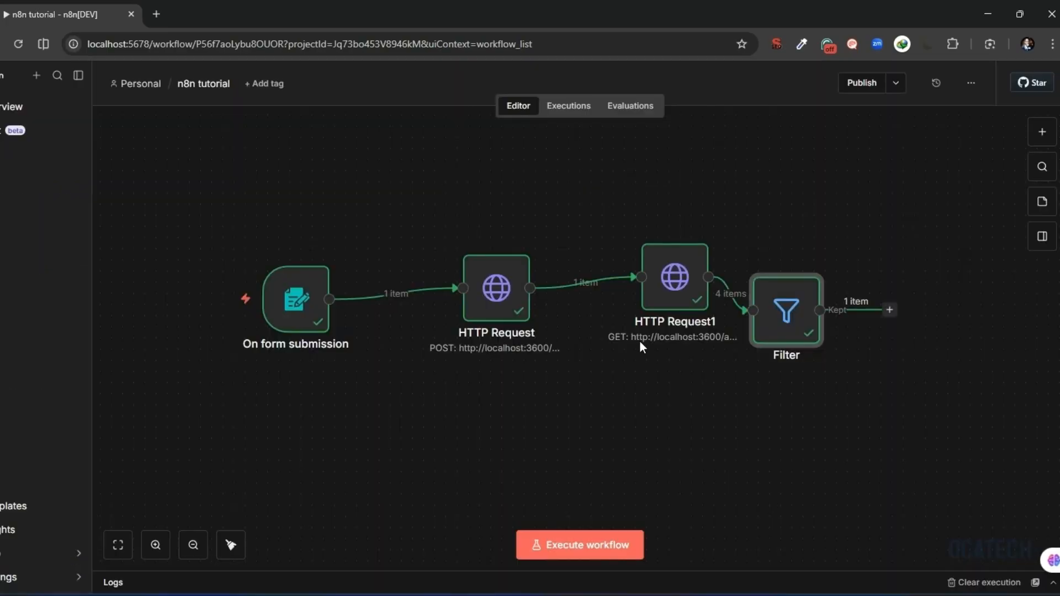
Step: Shift HTTP Request1 closer to HTTP Request, disconnect the Filter node from it and set Filter aside on the canvas
left_click_drag(655, 305, 643, 304)
left_click_drag(782, 313, 771, 223)
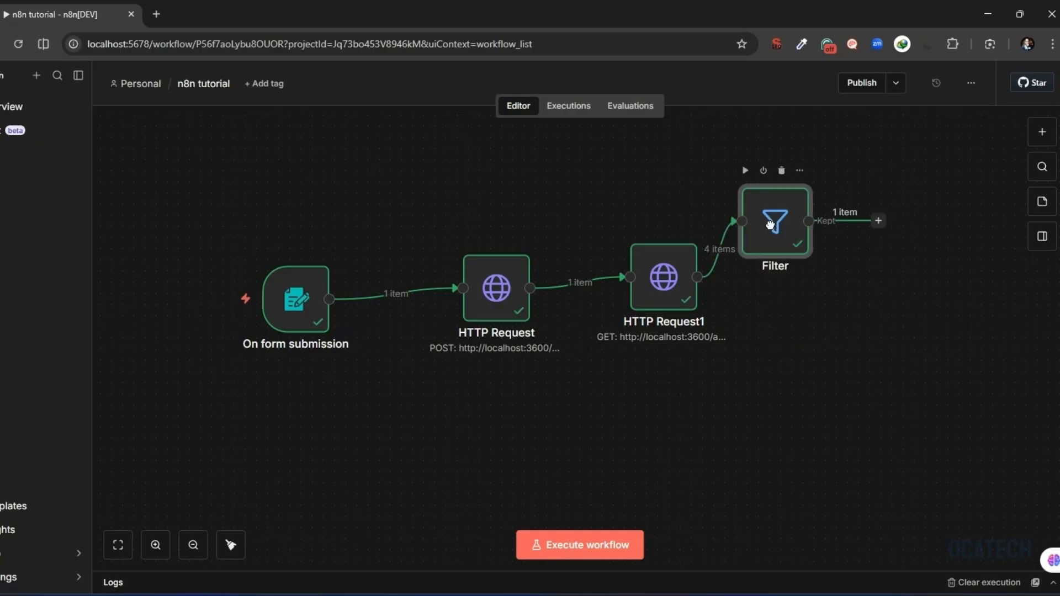
left_click_drag(785, 271, 774, 261)
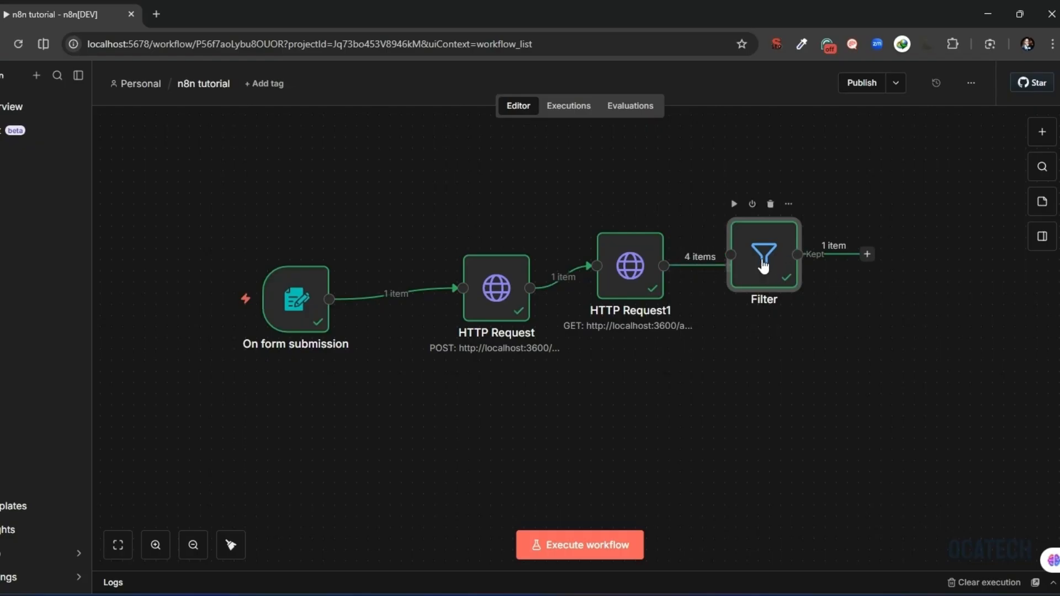
left_click_drag(763, 266, 863, 189)
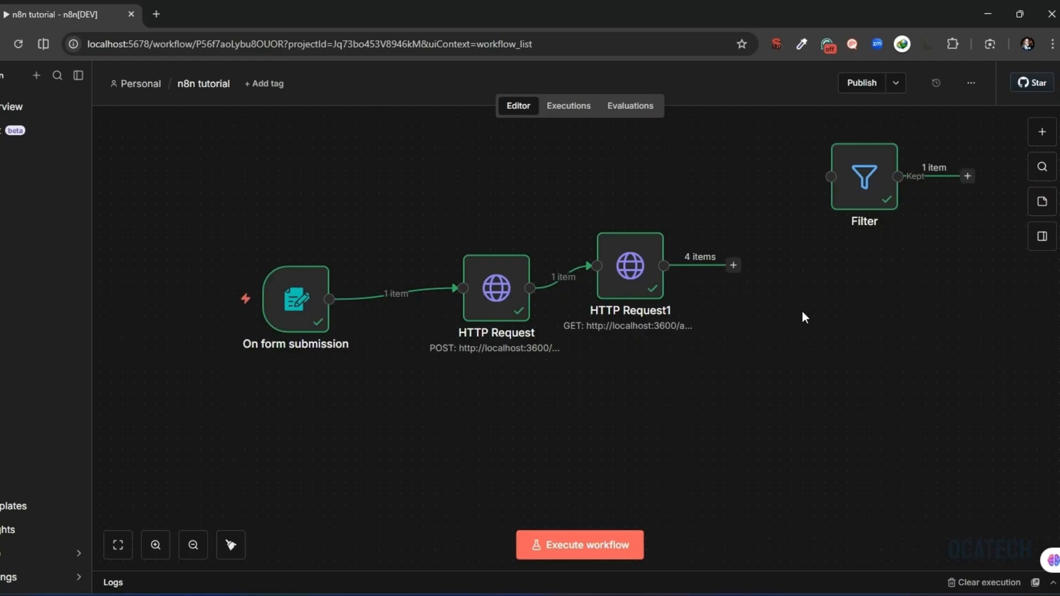
Step: Add an If node from the Flow category, close its settings and connect HTTP Request1's output to it
left_click(1038, 138)
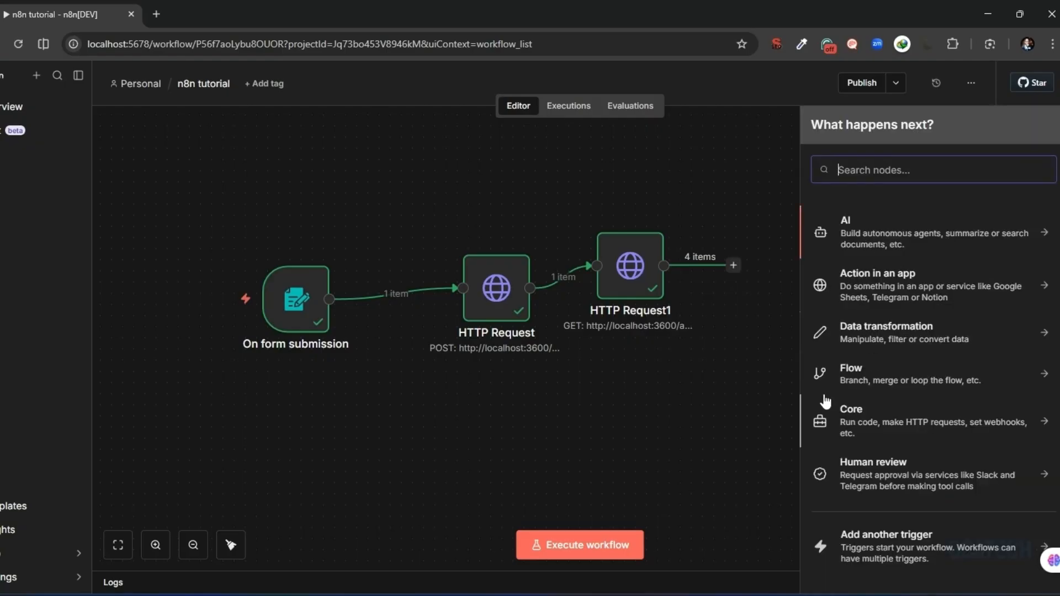
left_click(878, 387)
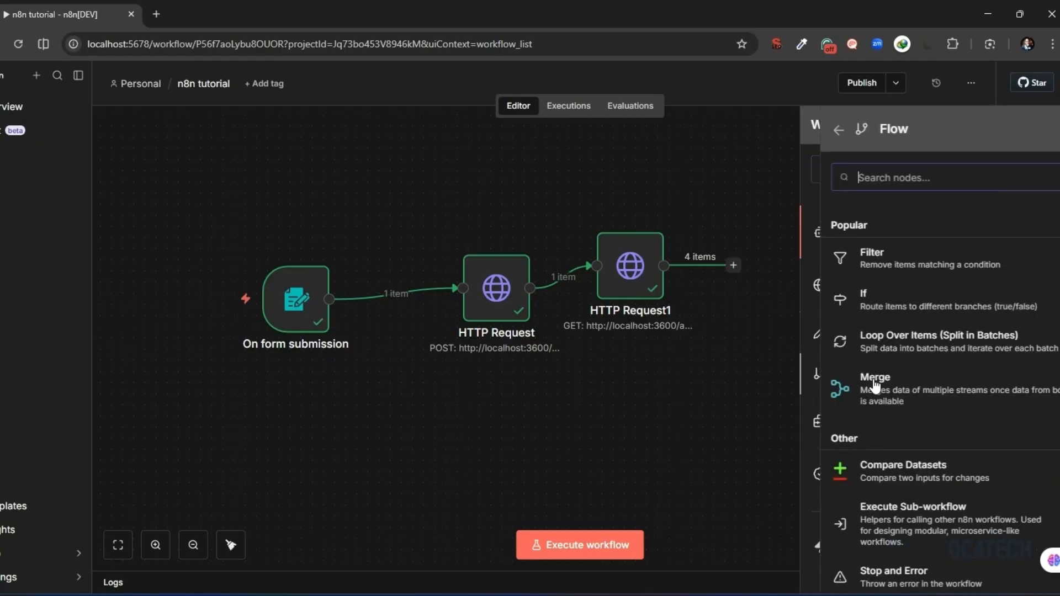
left_click(858, 293)
left_click(1035, 88)
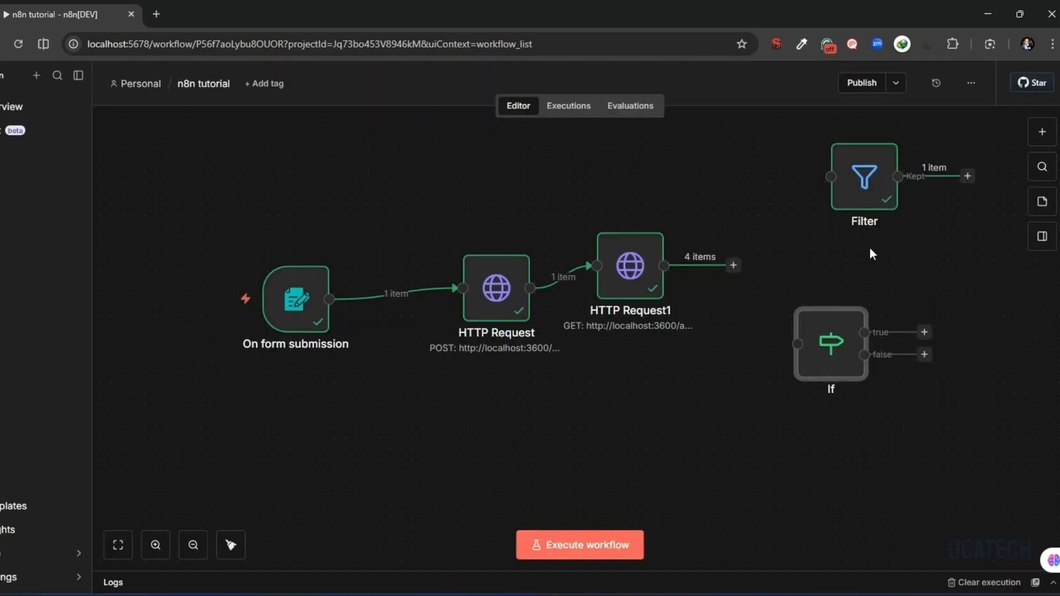
left_click_drag(734, 271, 811, 328)
Step: Map the incoming post's title field, {{ $json.title }}, to the If condition's first value, with the String operator "is equal to"
double_click(811, 328)
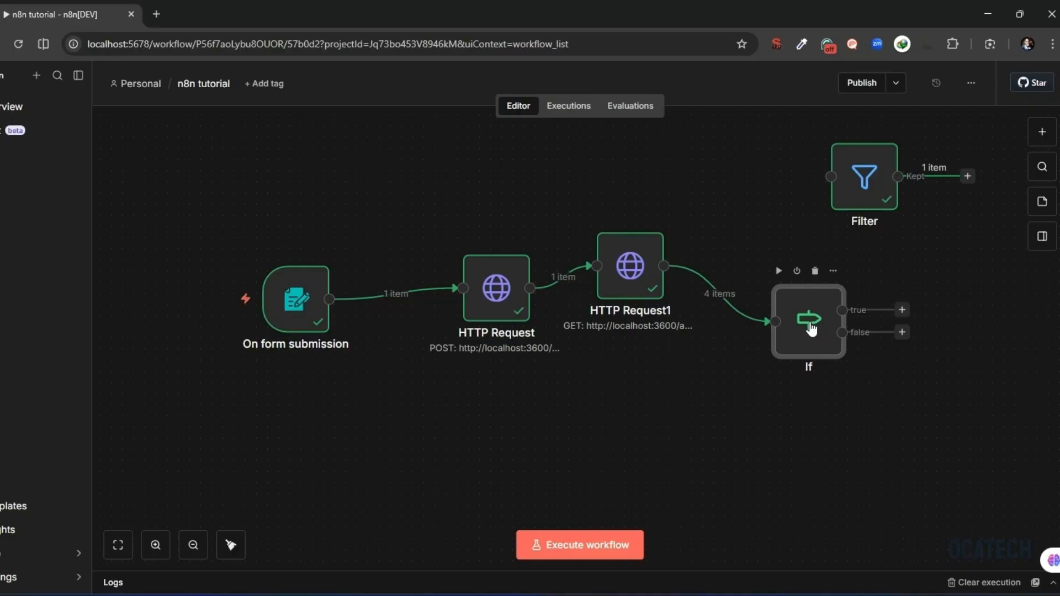
scroll(95, 427, "down", 1)
scroll(95, 427, "up", 2)
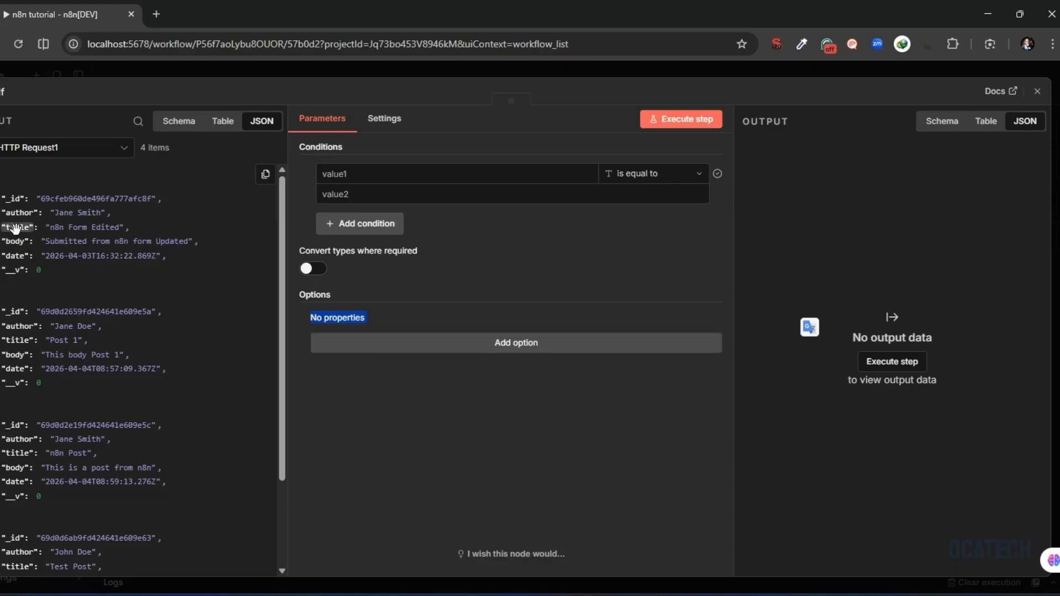
left_click_drag(16, 227, 377, 176)
left_click(651, 173)
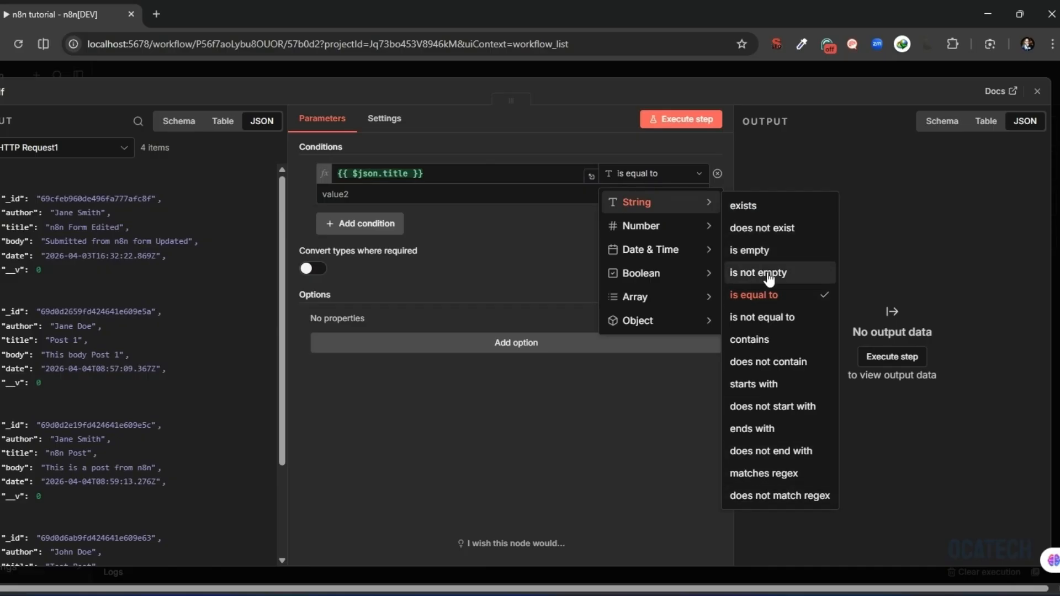
left_click(787, 303)
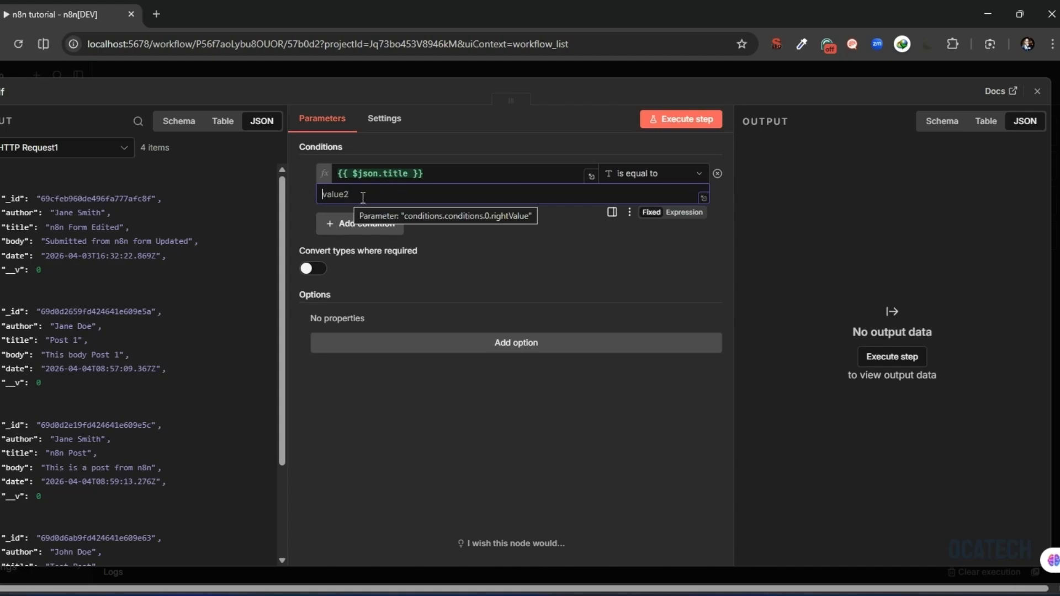
Step: Change the If condition's operator to String "contains" with the value "n8n" and execute the node
left_click(695, 177)
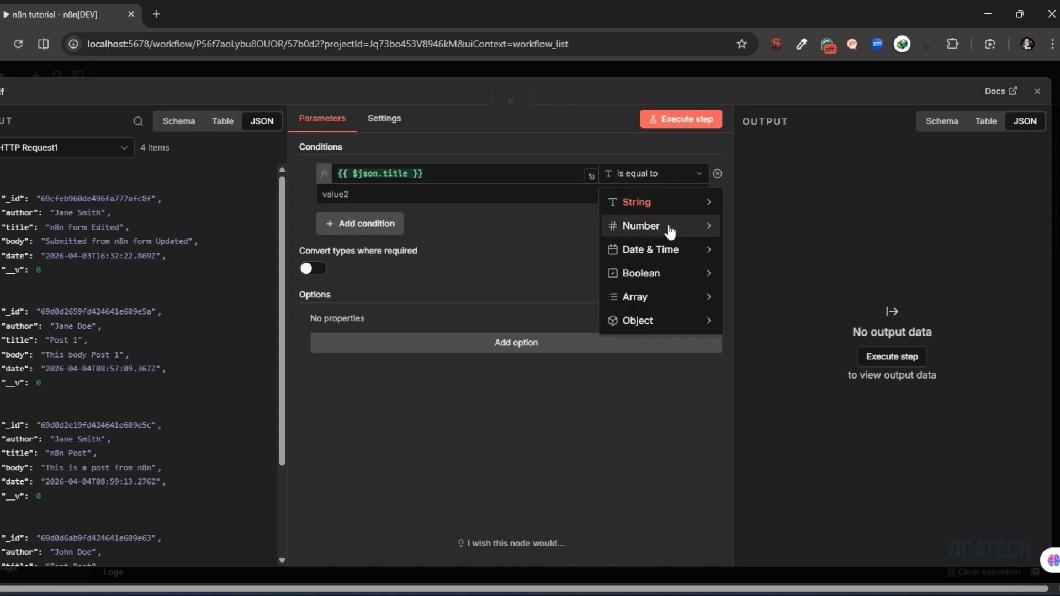
mouse_move(635, 204)
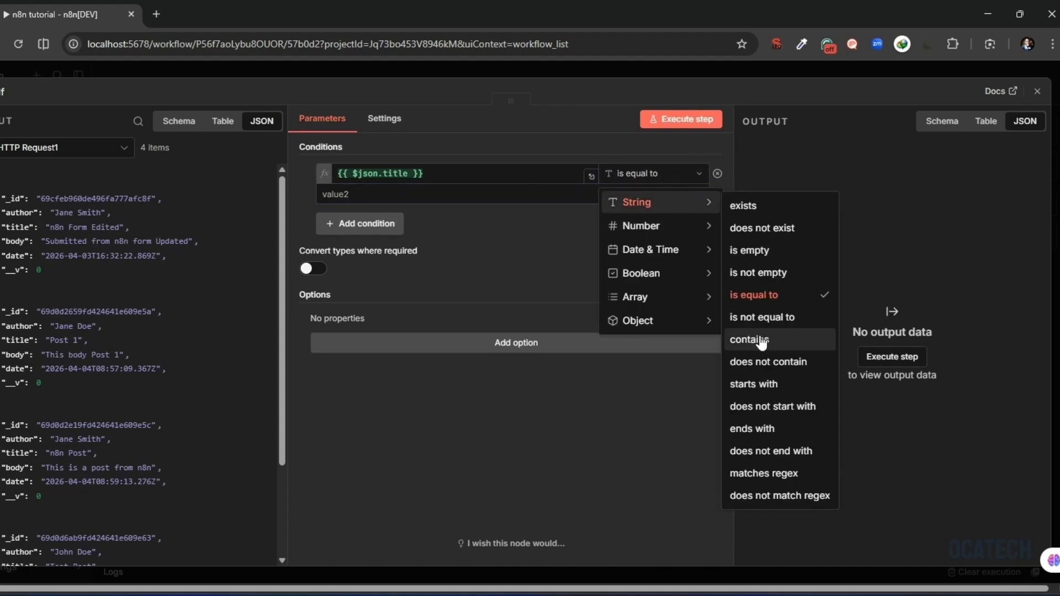
left_click(760, 338)
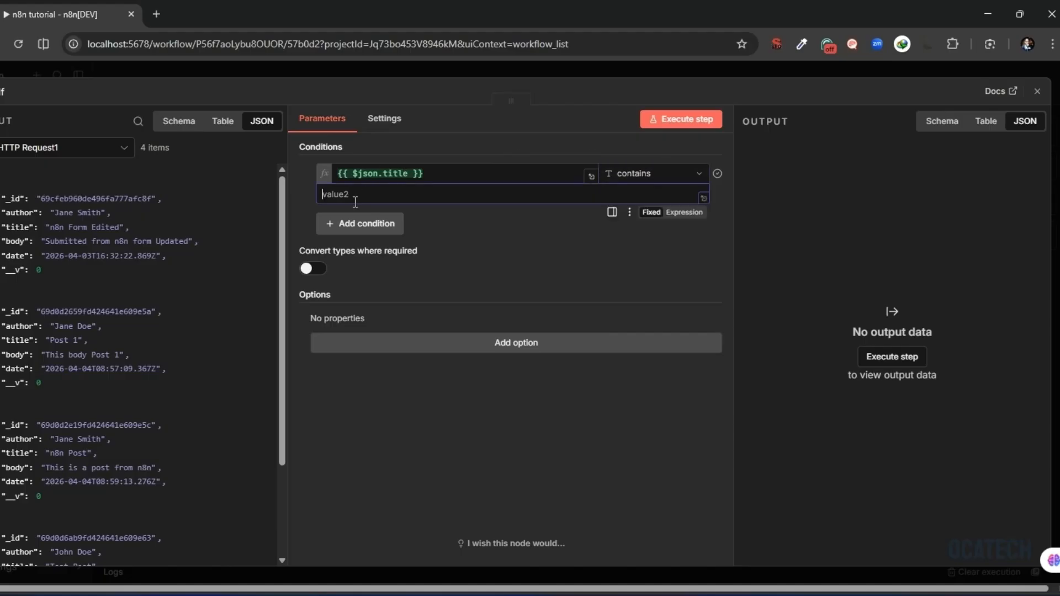
type("n8n")
left_click(370, 195)
left_click(687, 120)
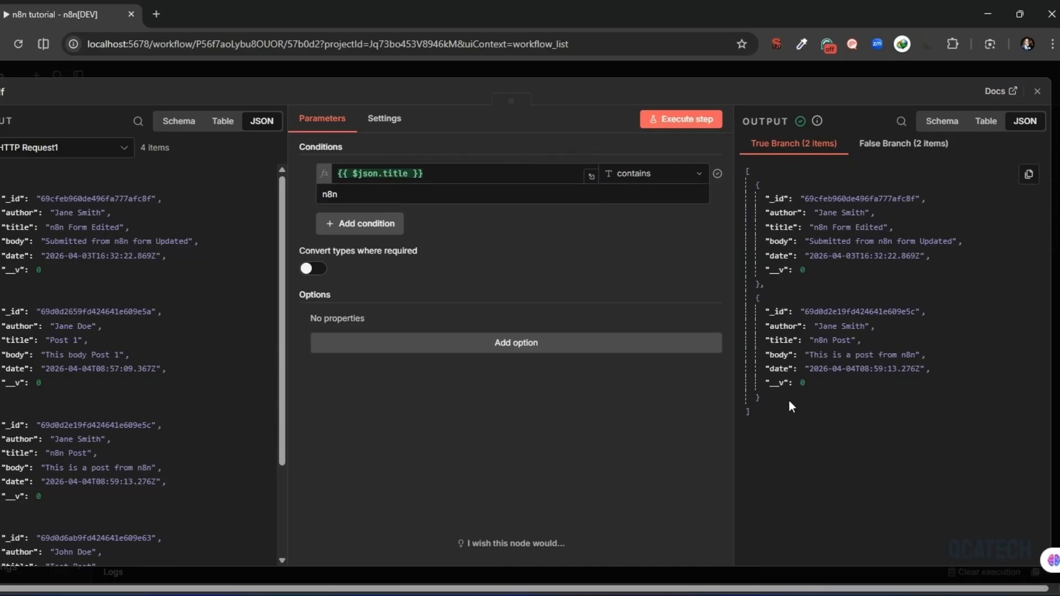
Step: Compare the post titles in the If node's True and False branches against the title condition
left_click(904, 145)
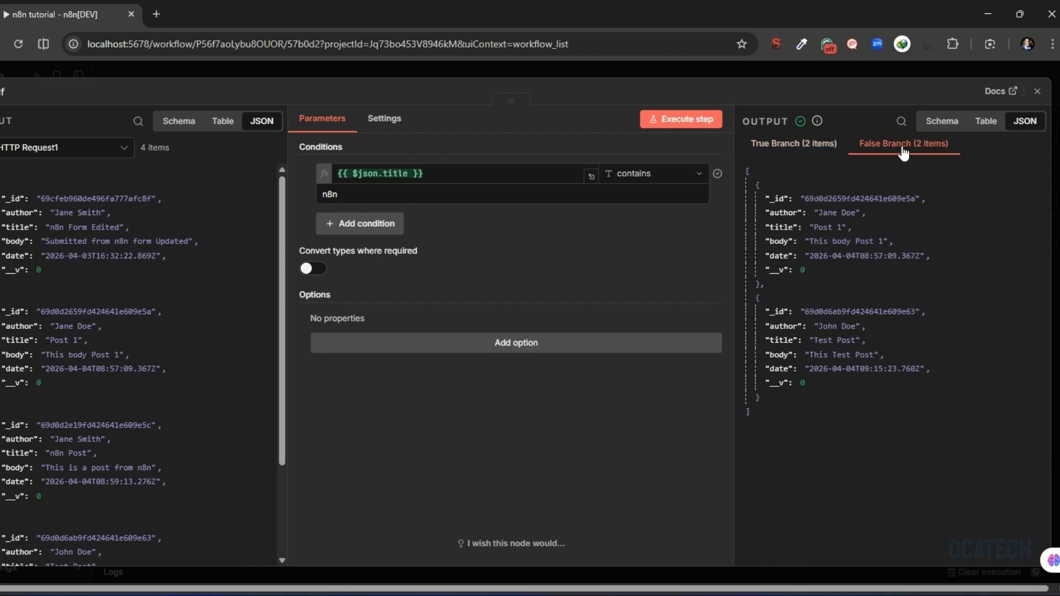
left_click(788, 148)
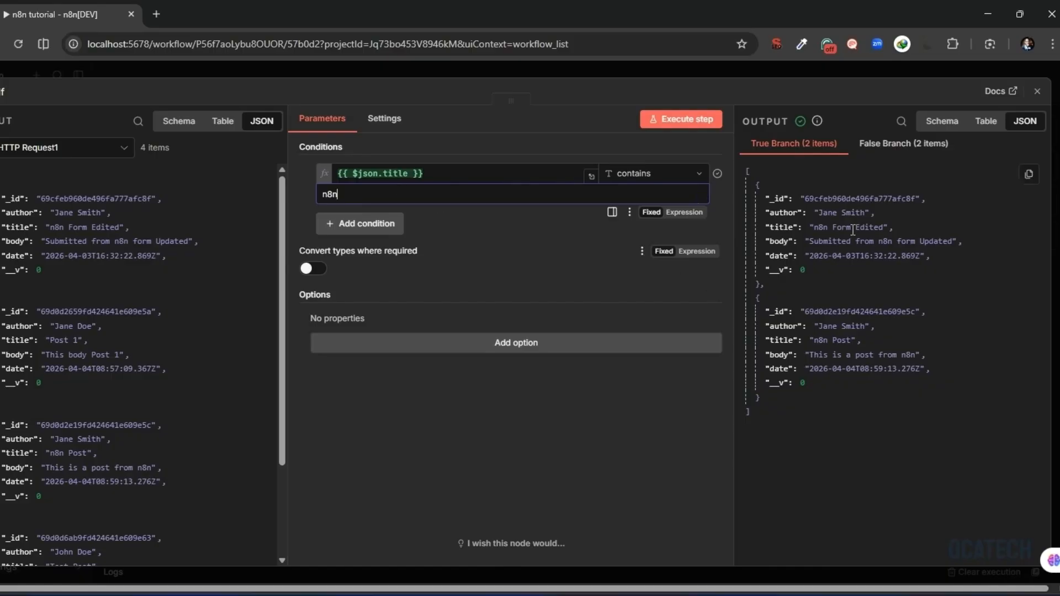
left_click_drag(818, 228, 874, 228)
left_click(818, 228)
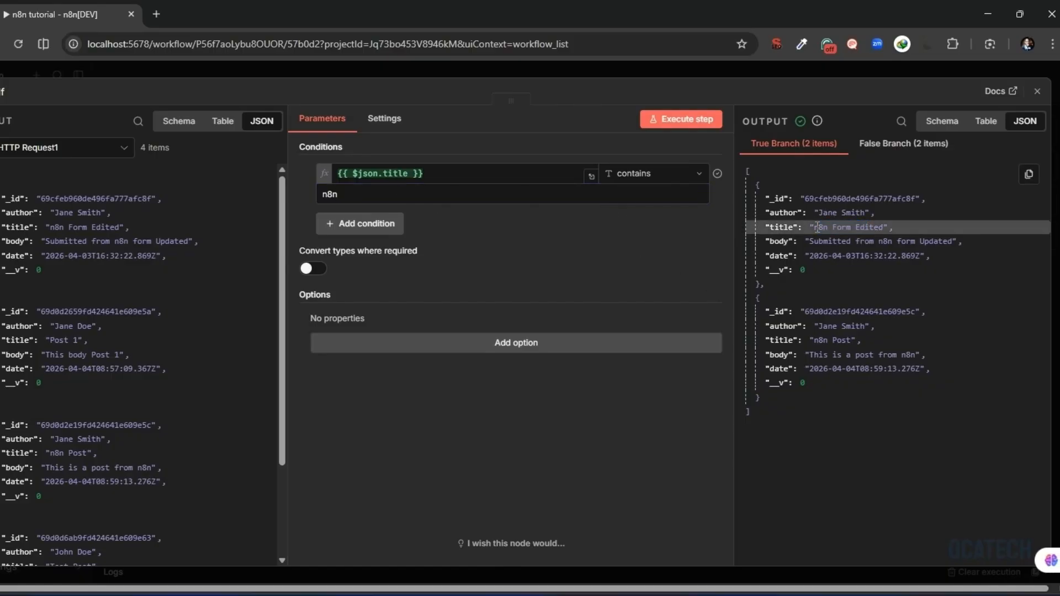
left_click_drag(822, 339, 850, 338)
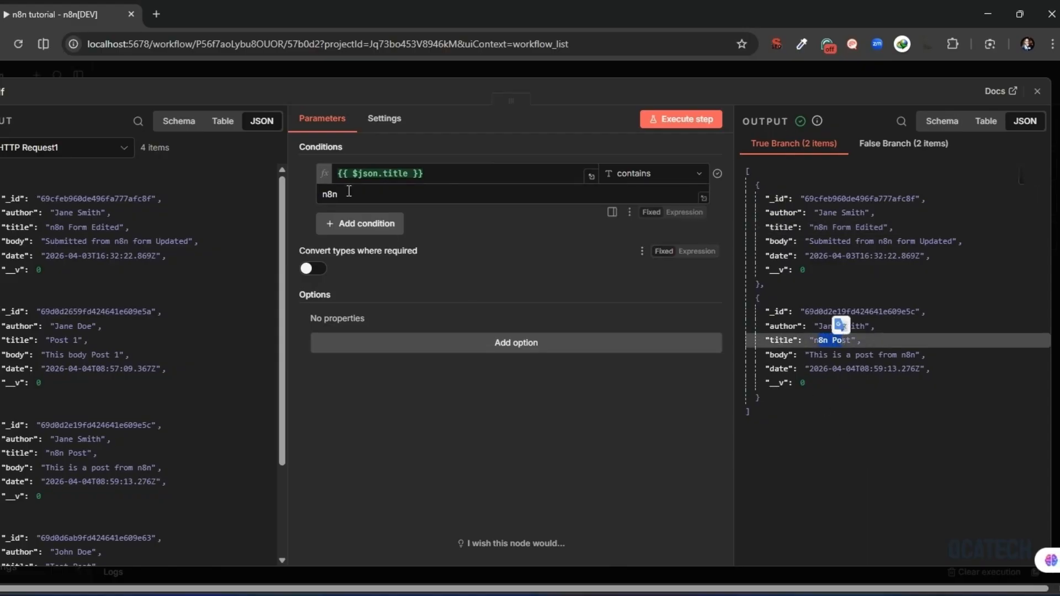
left_click_drag(423, 173, 337, 173)
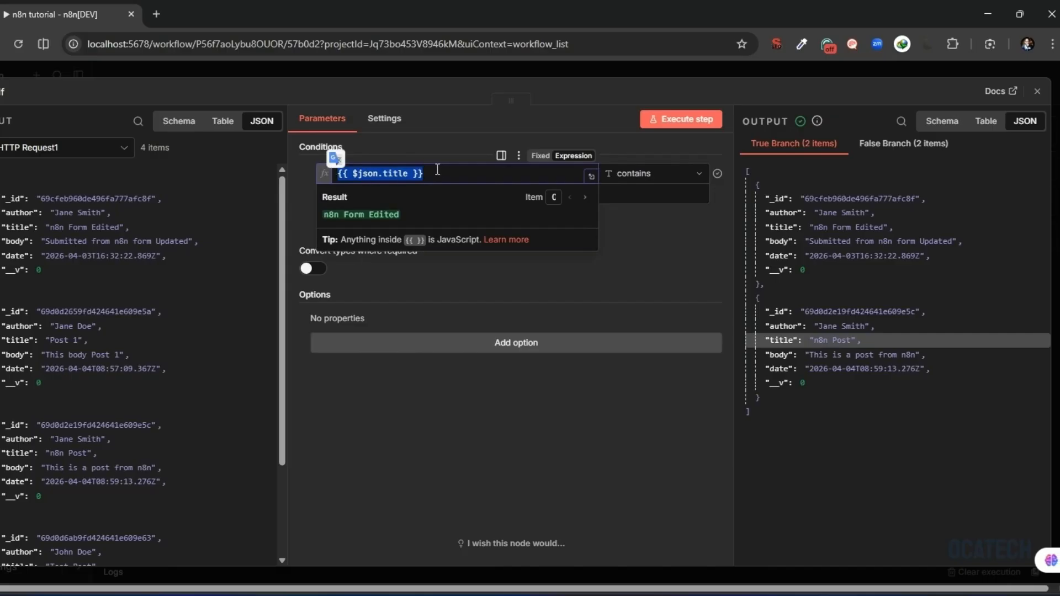
left_click(898, 150)
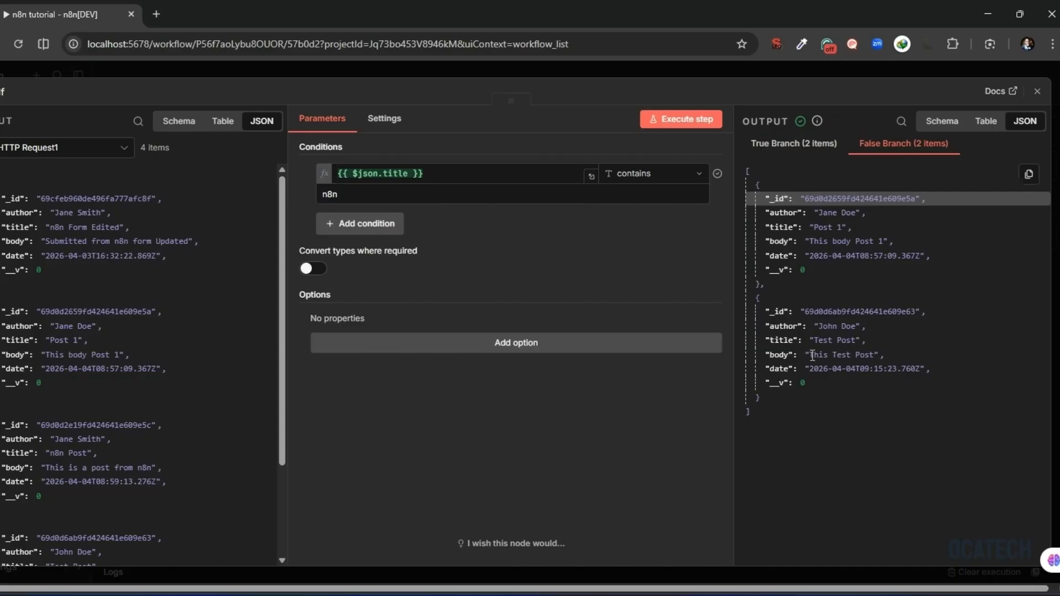
Step: Close the If node's settings, dismiss the node picker and rearrange the connected nodes into a tidier layout
left_click(1038, 93)
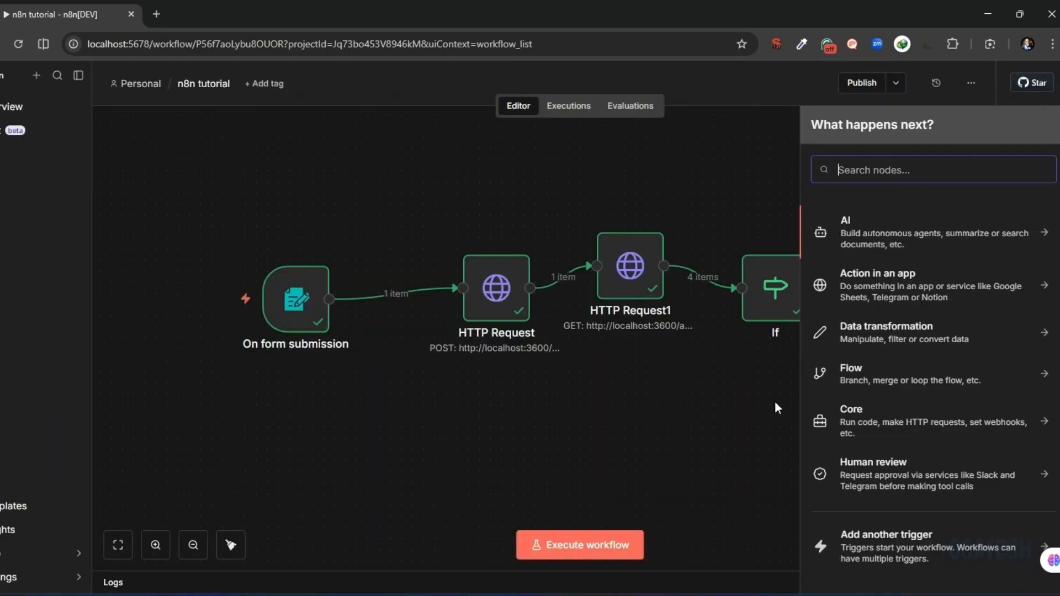
left_click(662, 440)
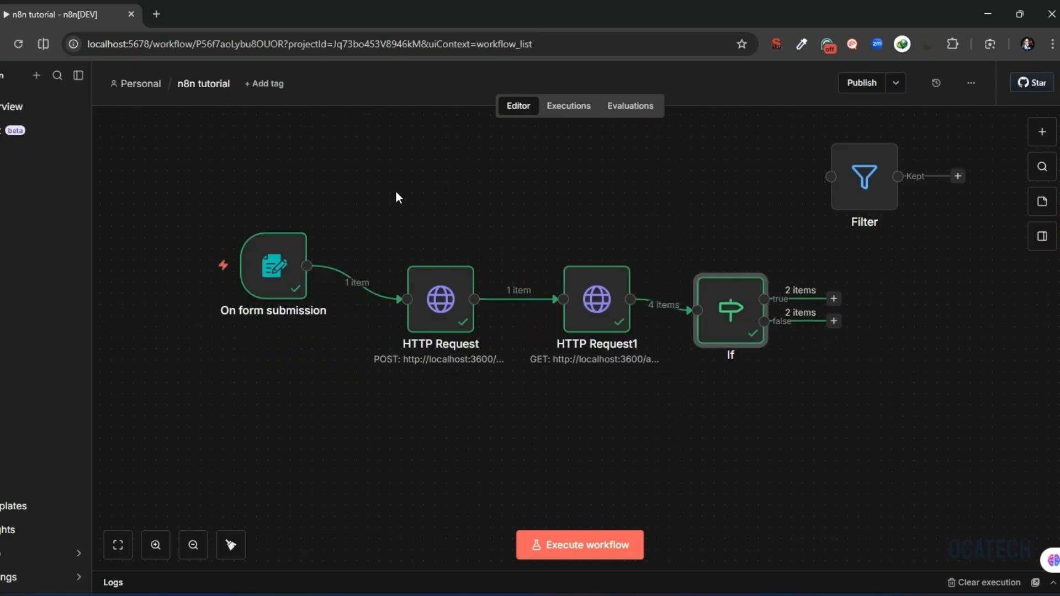
key("shift+alt+t")
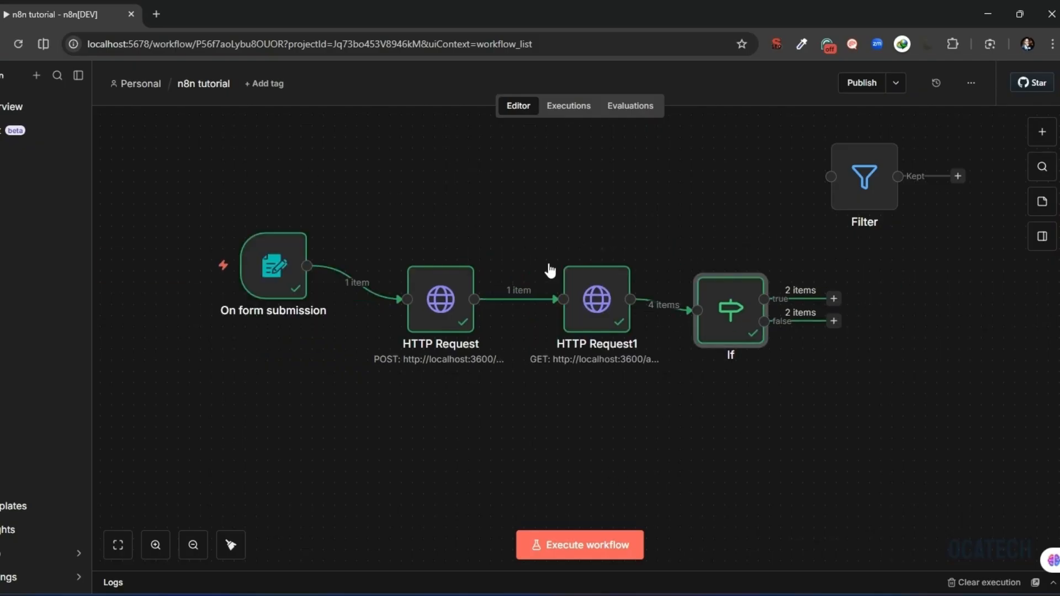